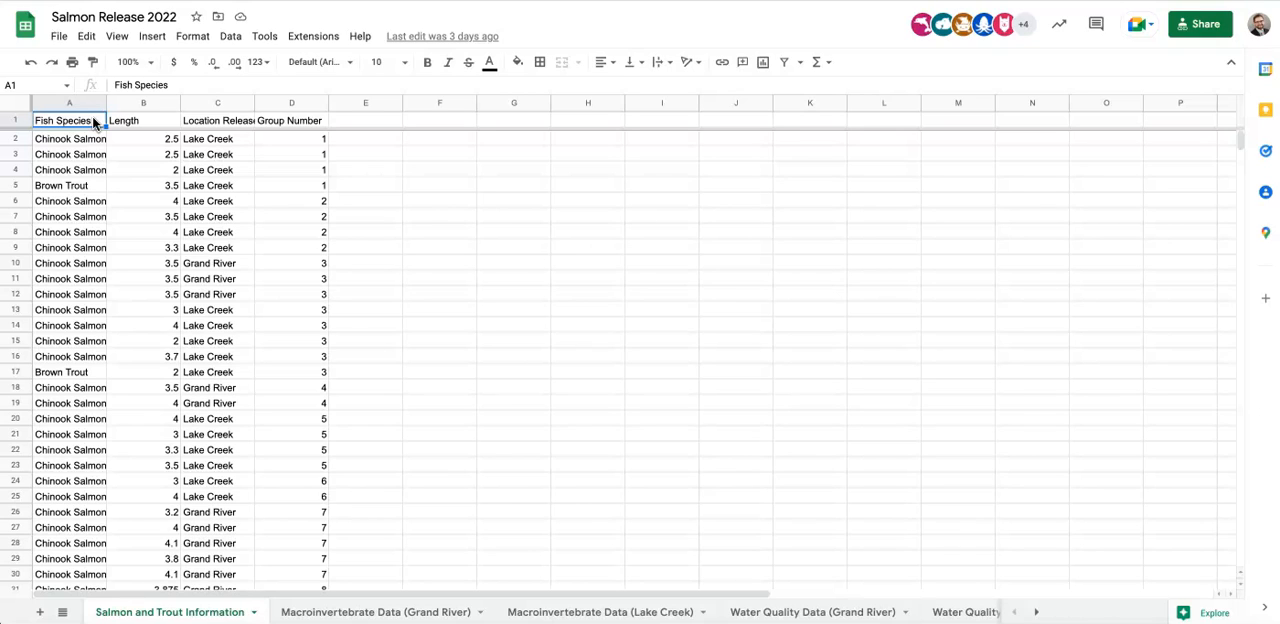
- Copy the fish data in A1:D201 of the Salmon and Trout Information sheet, headers included
{"action": "left_click_drag", "start_coordinate": [95, 121], "coordinate": [287, 498]}
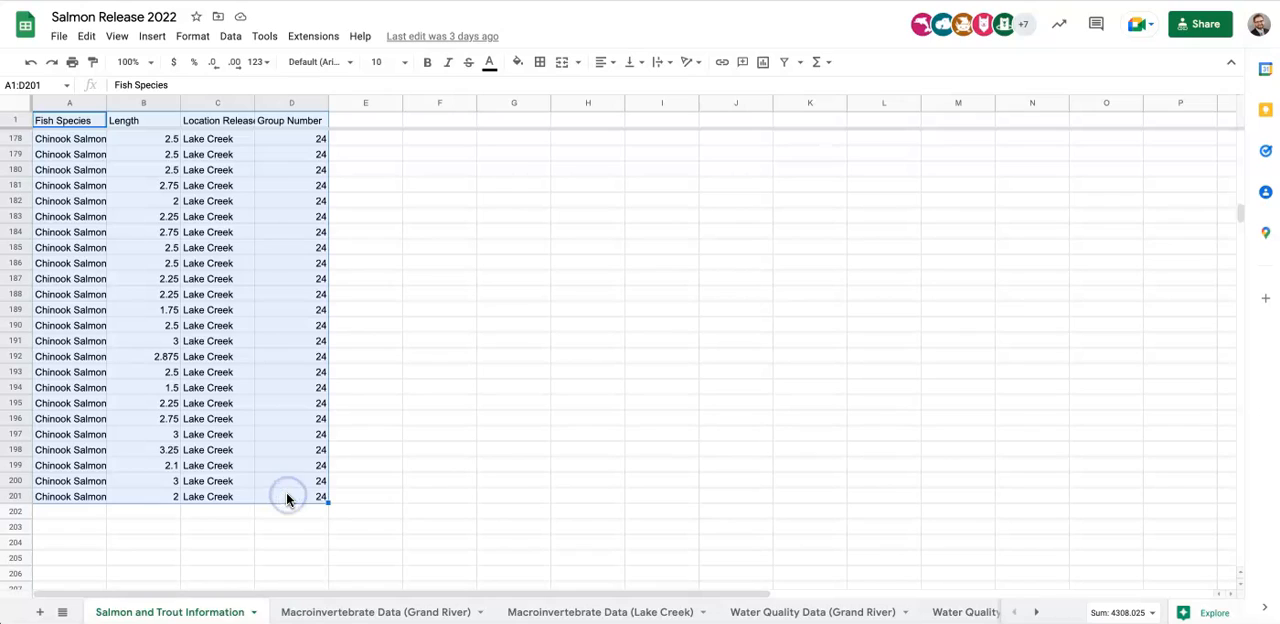
{"action": "key", "text": "super+c"}
{"action": "left_click", "coordinate": [86, 36]}
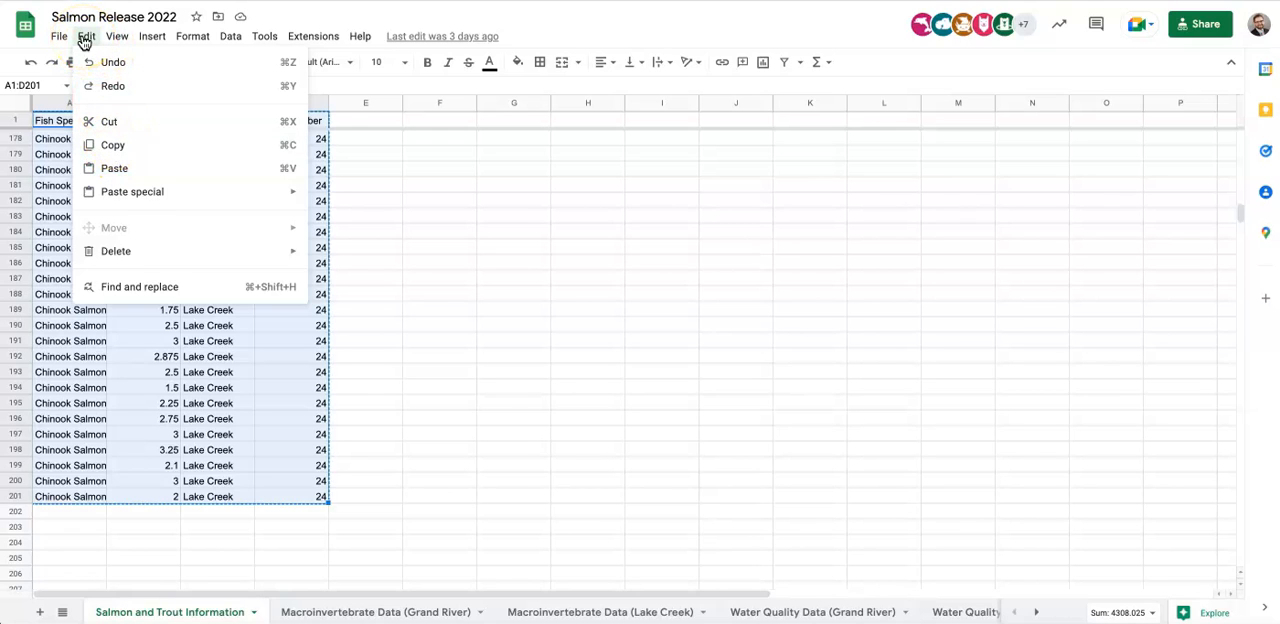
{"action": "left_click", "coordinate": [130, 148]}
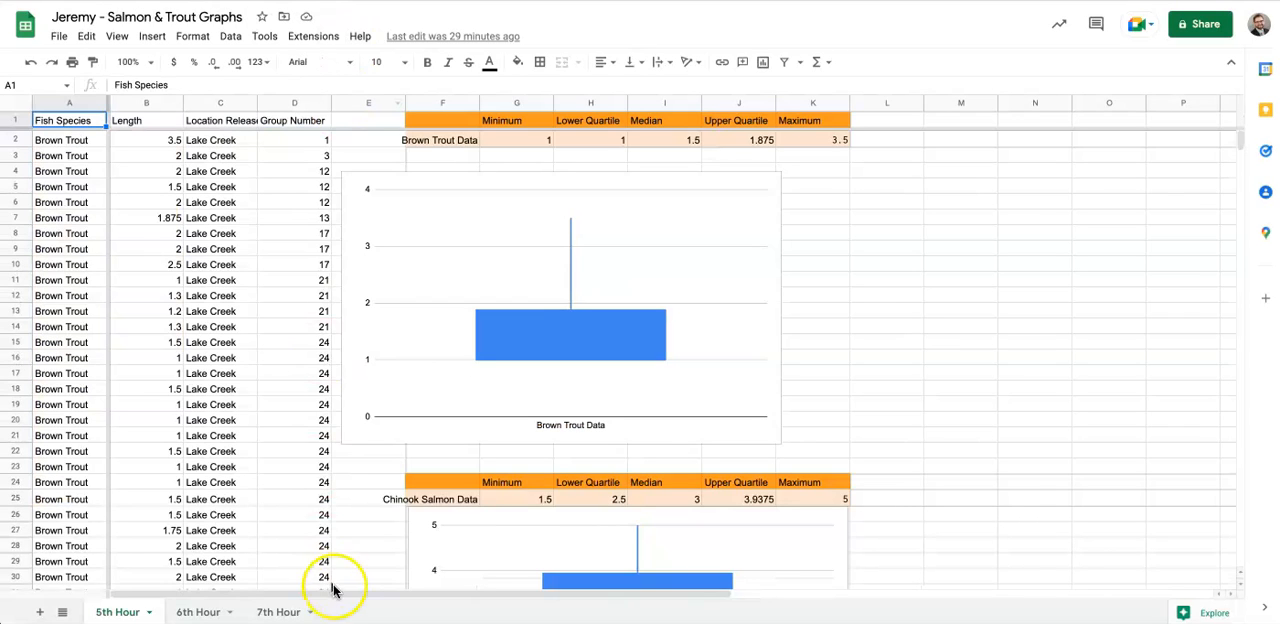
- Switch to the Salmon & Trout Graphs spreadsheet and paste the copied data at A1 of the 7th Hour sheet
{"action": "left_click", "coordinate": [275, 611]}
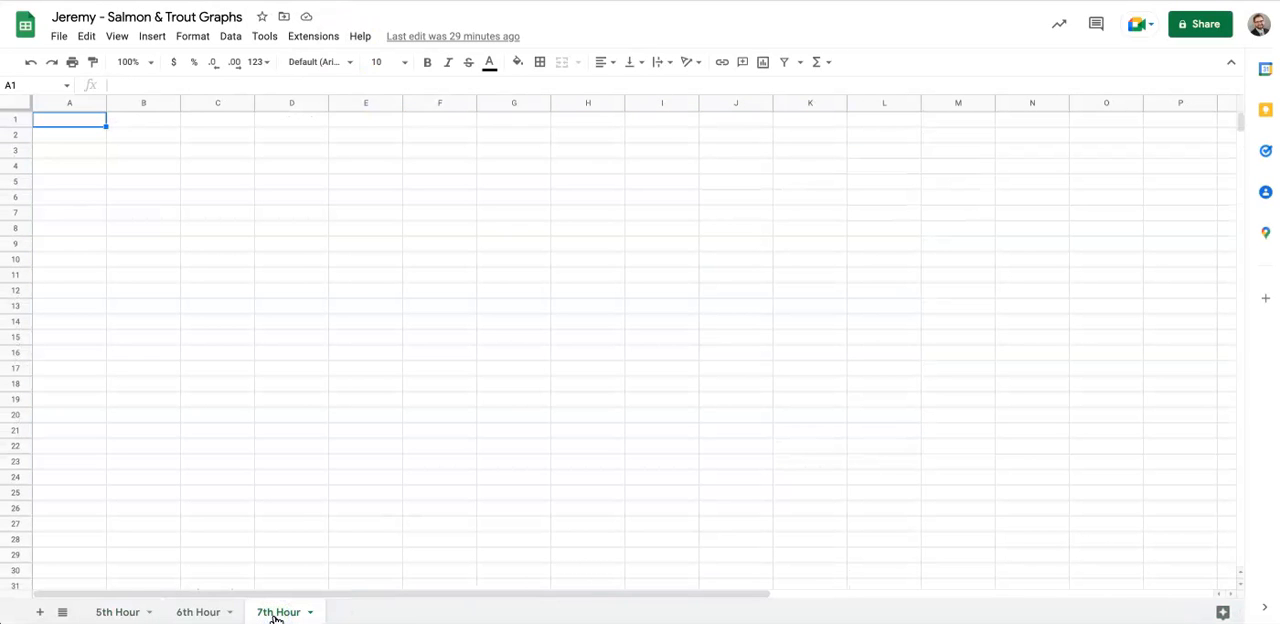
{"action": "left_click", "coordinate": [90, 17]}
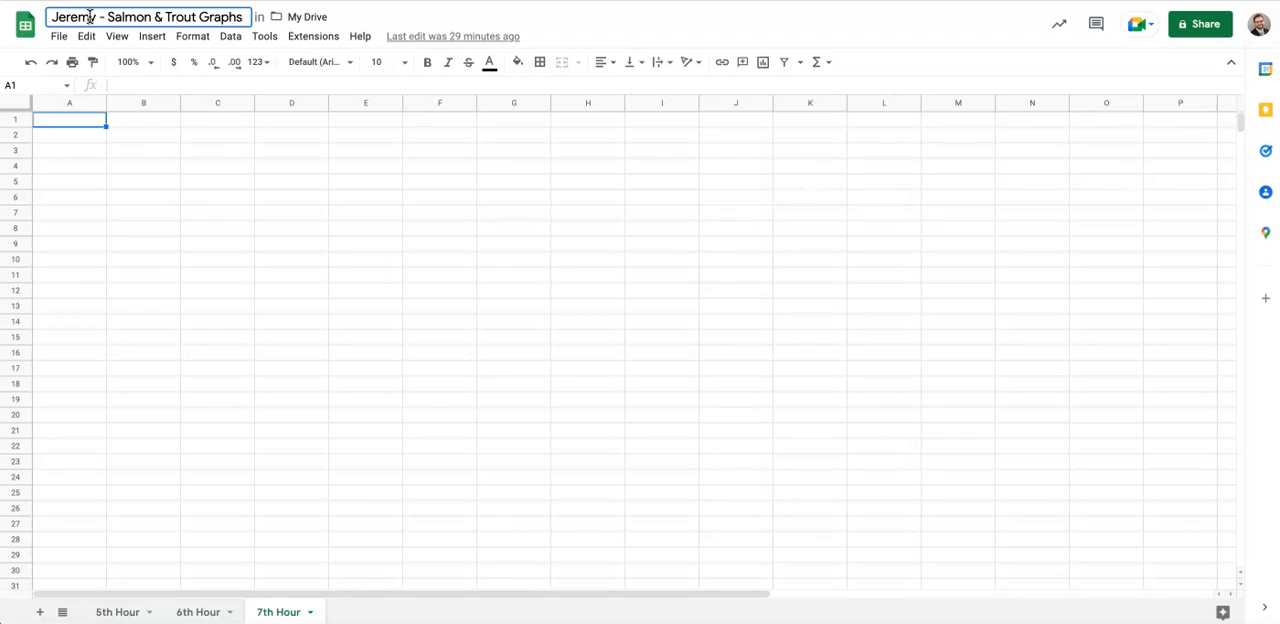
{"action": "left_click", "coordinate": [92, 123]}
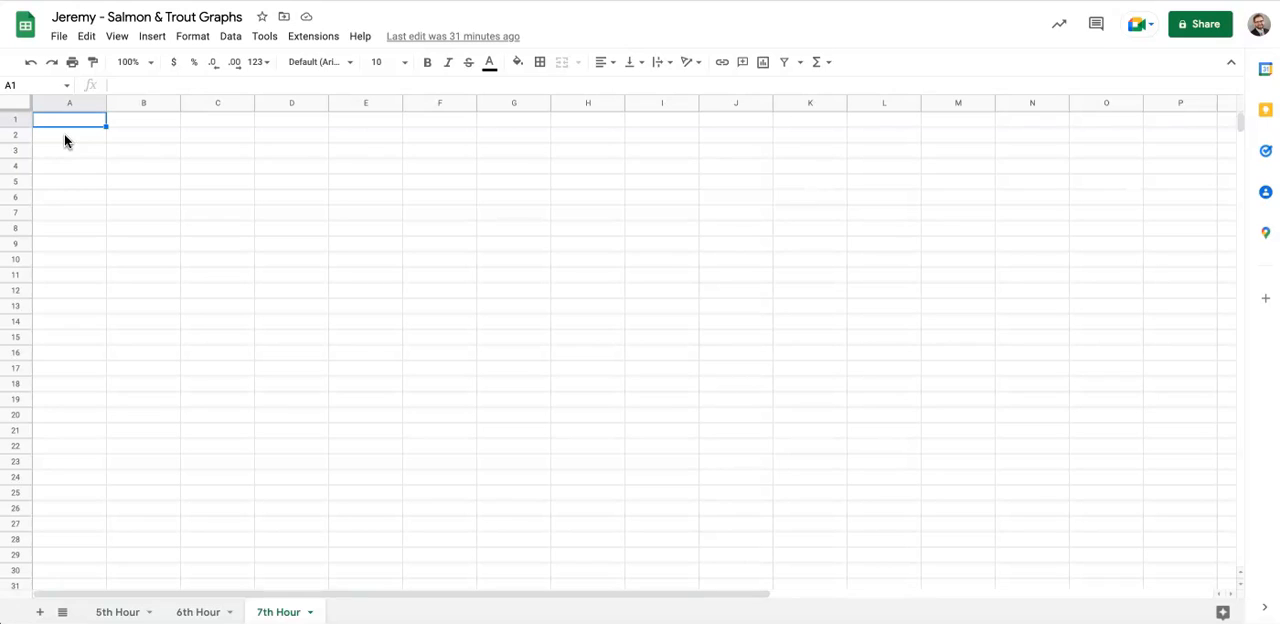
{"action": "key", "text": "ctrl+v"}
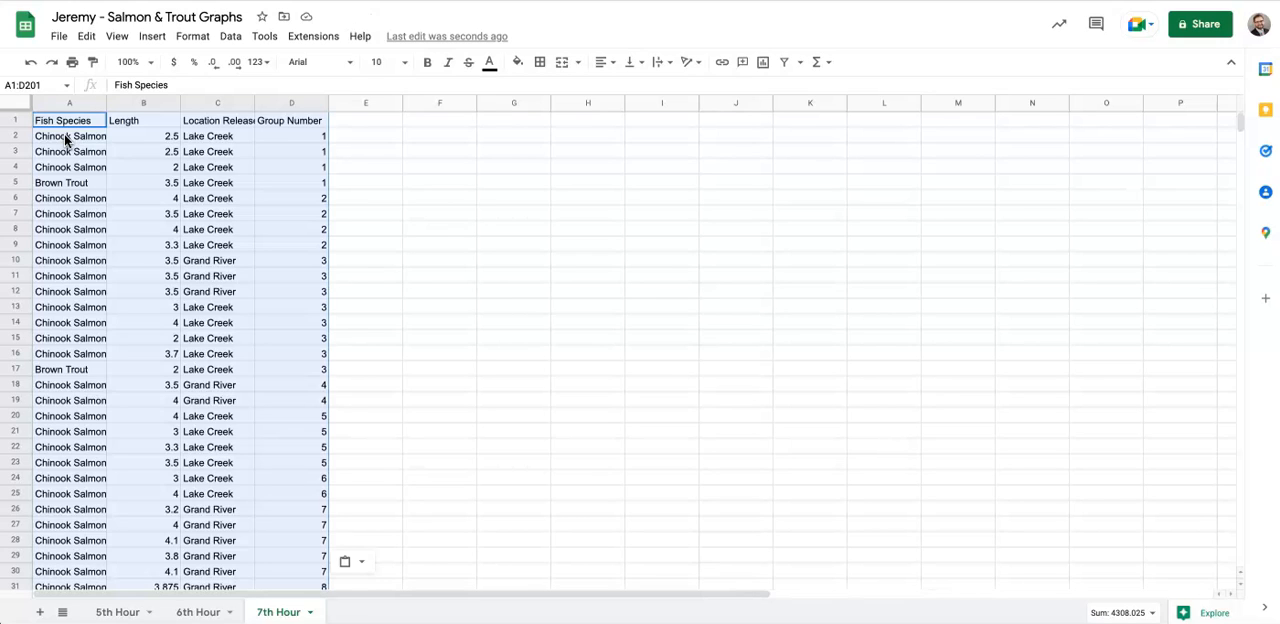
- Enlarge the sheet display to 150% and freeze row 1 as the header row
{"action": "left_click", "coordinate": [149, 62]}
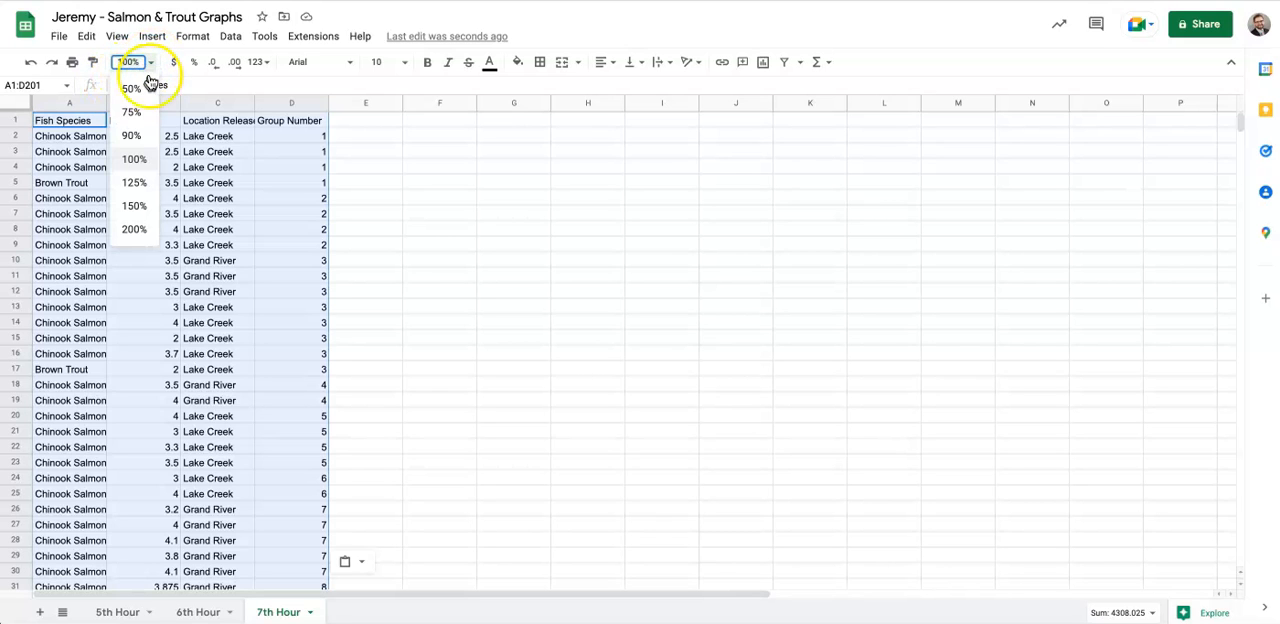
{"action": "left_click", "coordinate": [135, 206]}
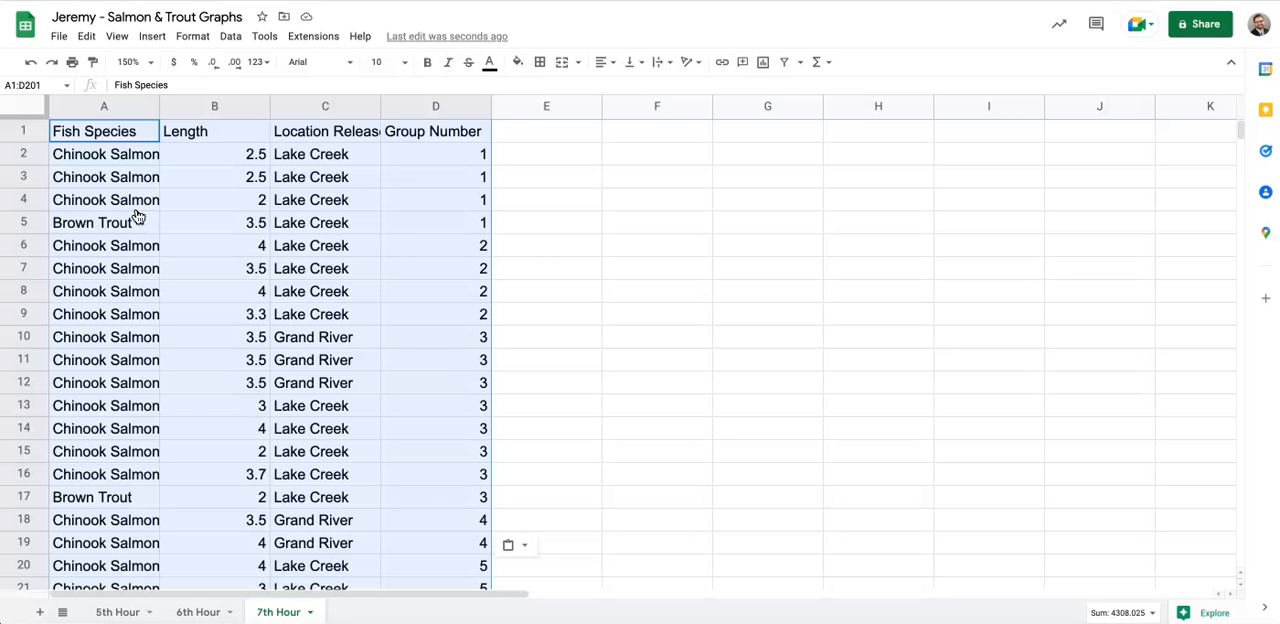
{"action": "left_click", "coordinate": [542, 291]}
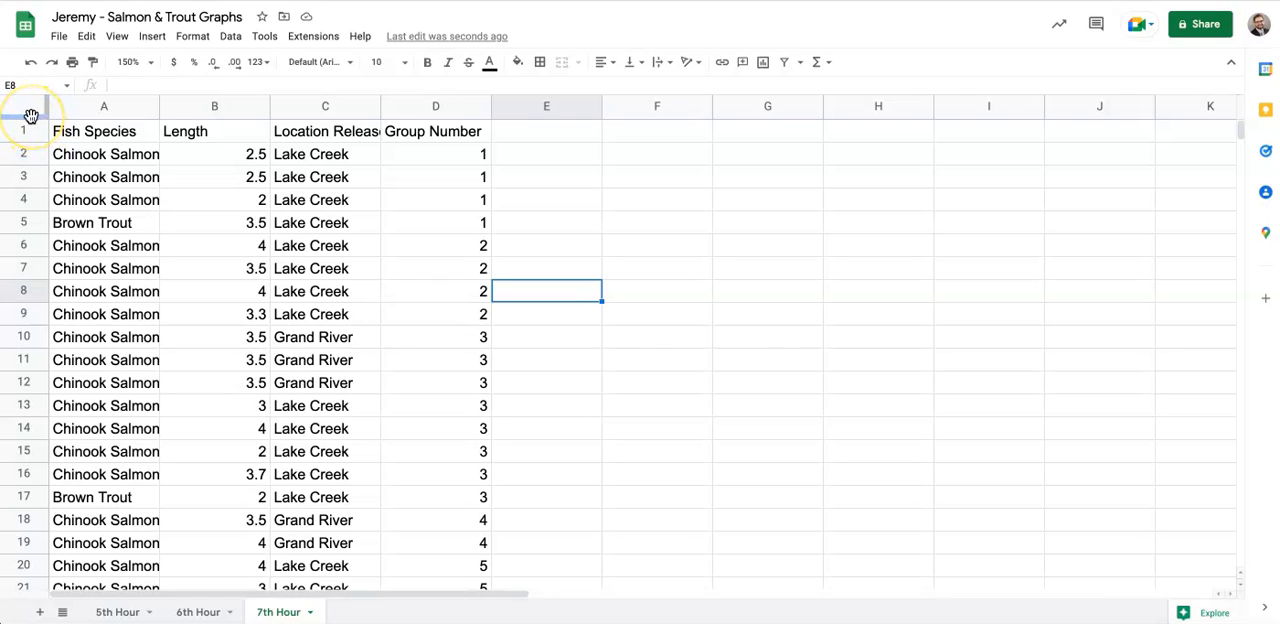
{"action": "left_click_drag", "start_coordinate": [31, 115], "coordinate": [32, 138]}
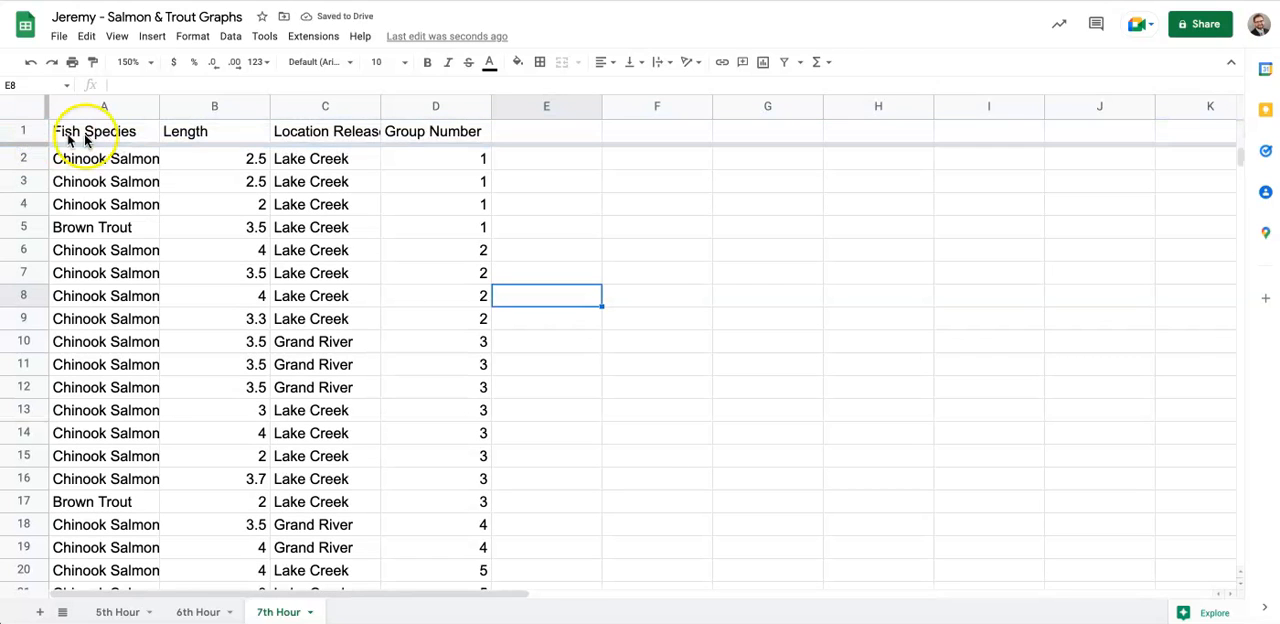
- Examine the pasted fish records beneath the frozen header row, checking the species, length, release location and group number columns
{"action": "scroll", "coordinate": [137, 297], "scroll_direction": "down", "scroll_amount": 5}
{"action": "scroll", "coordinate": [137, 300], "scroll_direction": "down", "scroll_amount": 10}
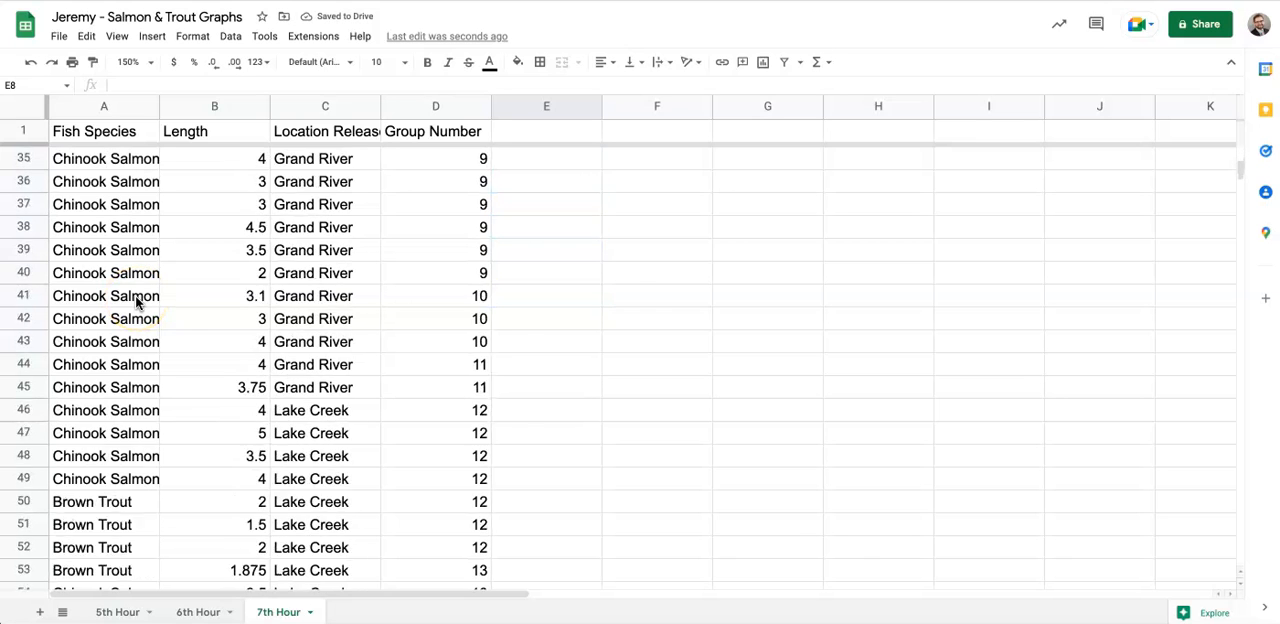
{"action": "scroll", "coordinate": [137, 300], "scroll_direction": "up", "scroll_amount": 15}
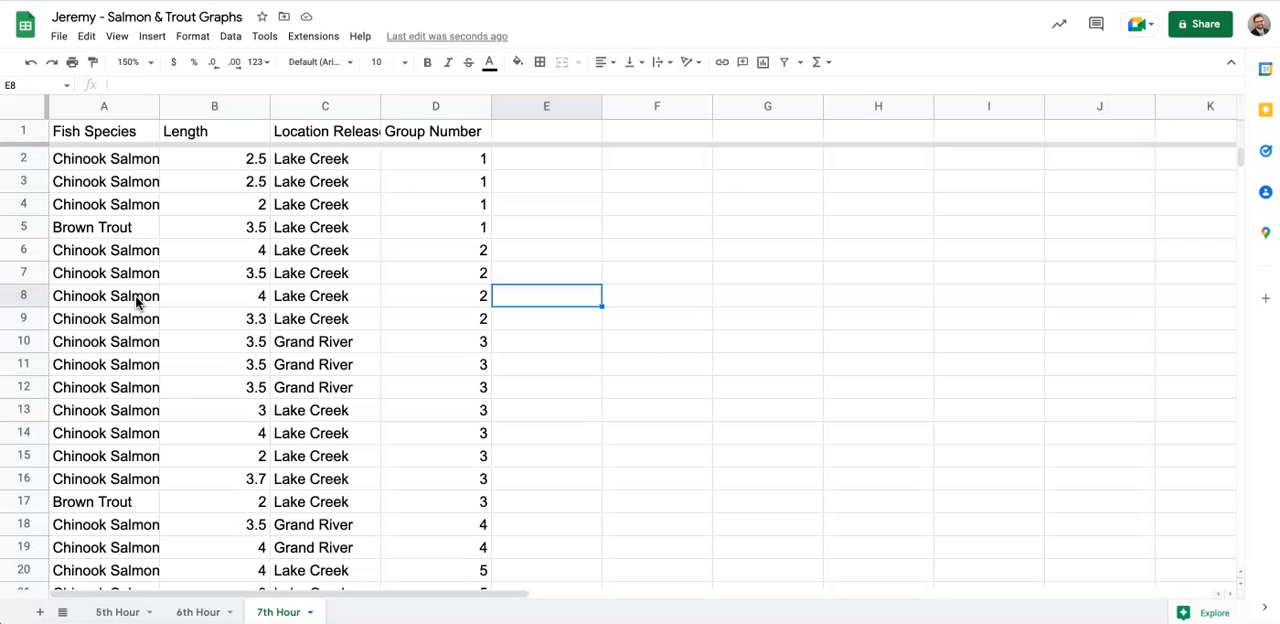
{"action": "scroll", "coordinate": [137, 300], "scroll_direction": "down", "scroll_amount": 20}
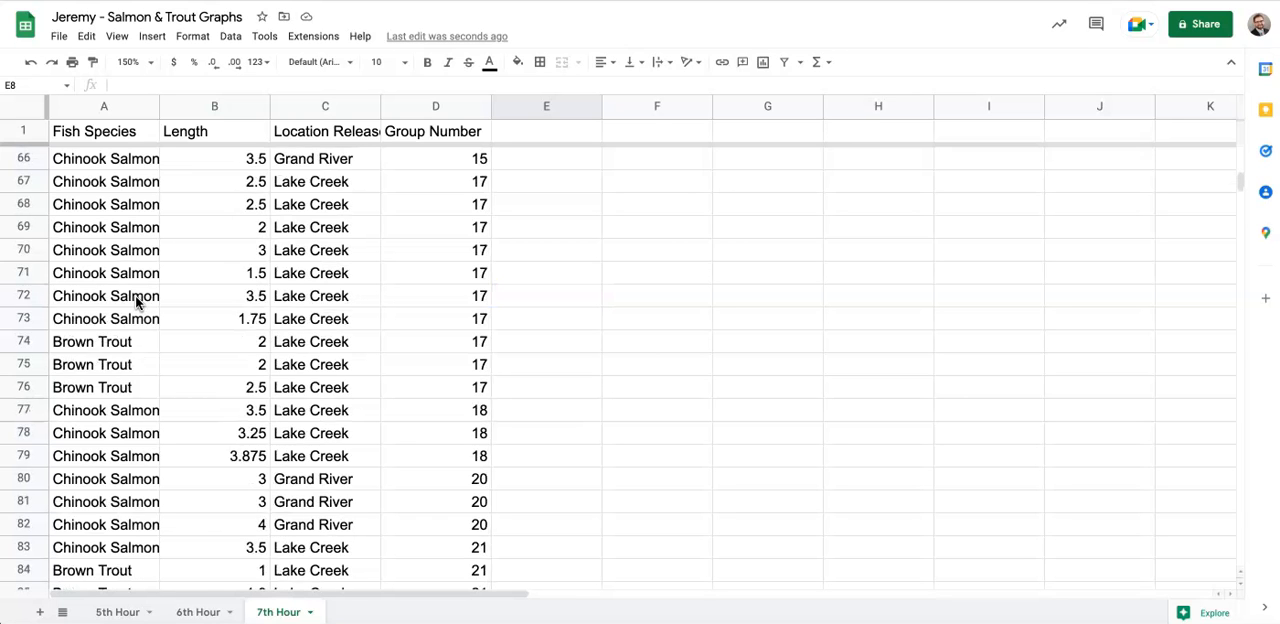
{"action": "scroll", "coordinate": [137, 300], "scroll_direction": "right", "scroll_amount": 2}
{"action": "scroll", "coordinate": [137, 297], "scroll_direction": "down", "scroll_amount": 3}
{"action": "scroll", "coordinate": [137, 297], "scroll_direction": "up", "scroll_amount": 20}
{"action": "scroll", "coordinate": [135, 296], "scroll_direction": "up", "scroll_amount": 5}
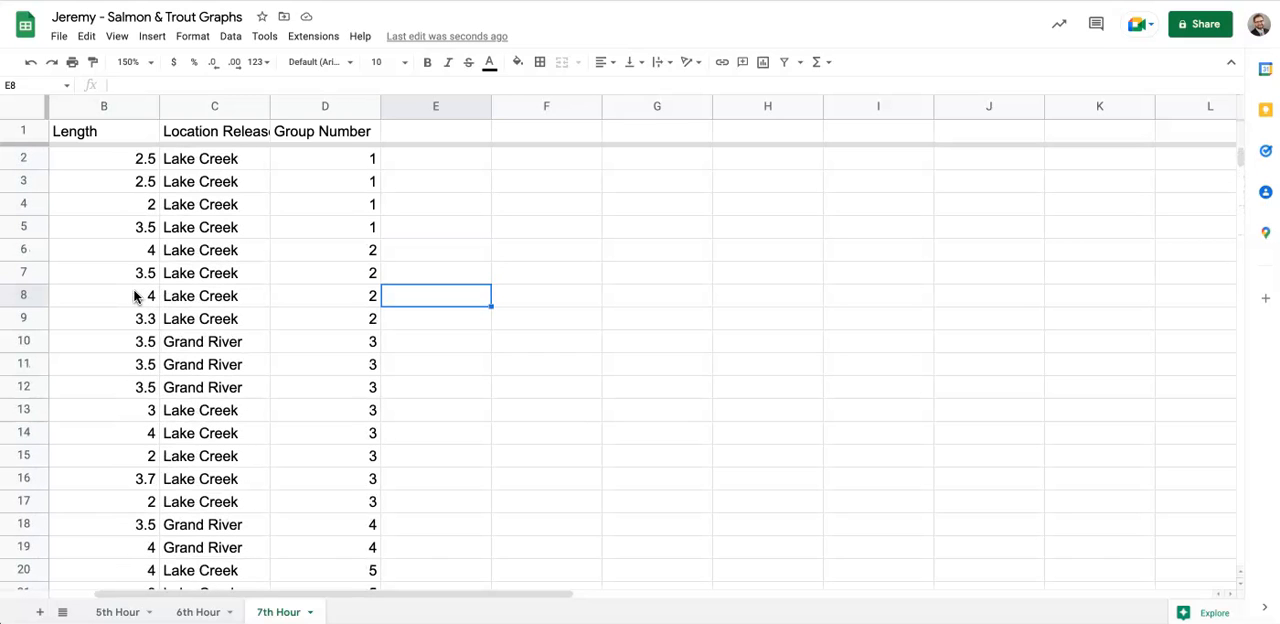
{"action": "scroll", "coordinate": [137, 296], "scroll_direction": "down", "scroll_amount": 20}
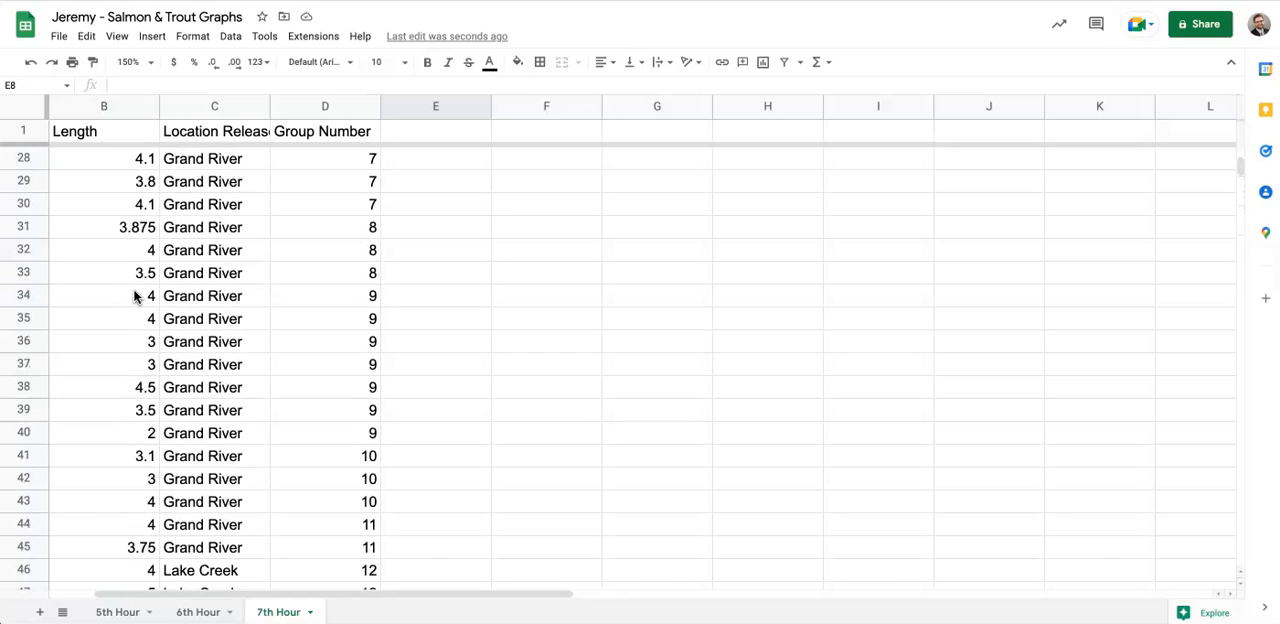
{"action": "scroll", "coordinate": [137, 296], "scroll_direction": "up", "scroll_amount": 20}
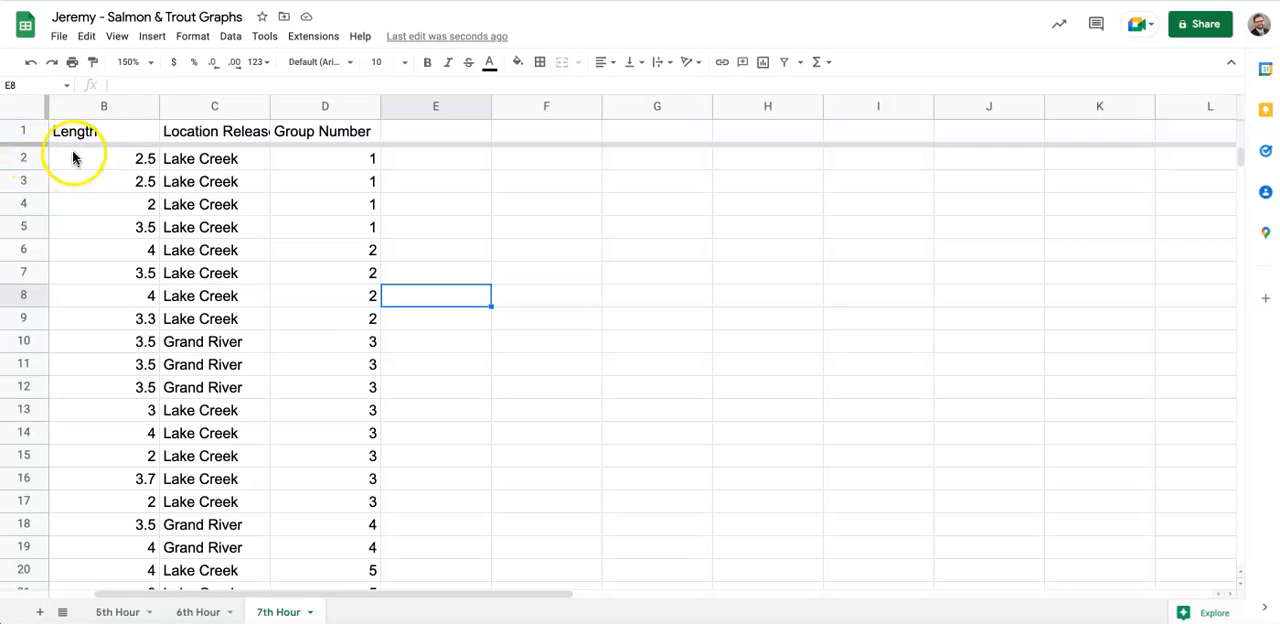
{"action": "left_click", "coordinate": [95, 132]}
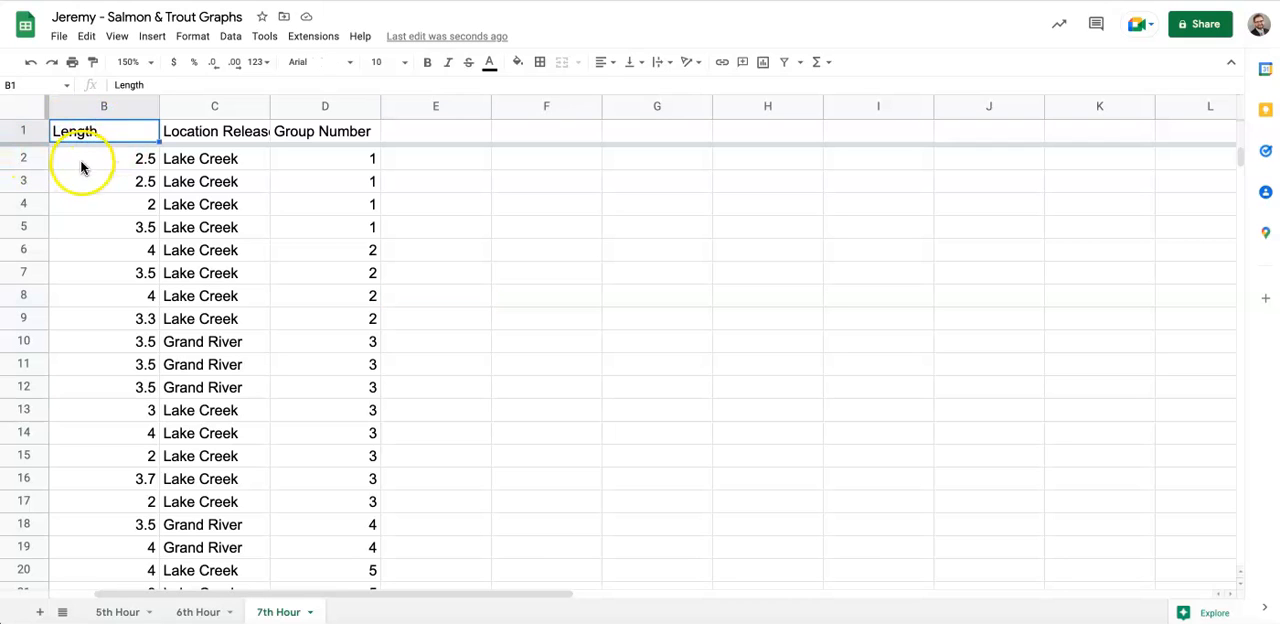
{"action": "left_click", "coordinate": [74, 164]}
{"action": "left_click_drag", "start_coordinate": [74, 164], "coordinate": [336, 347]}
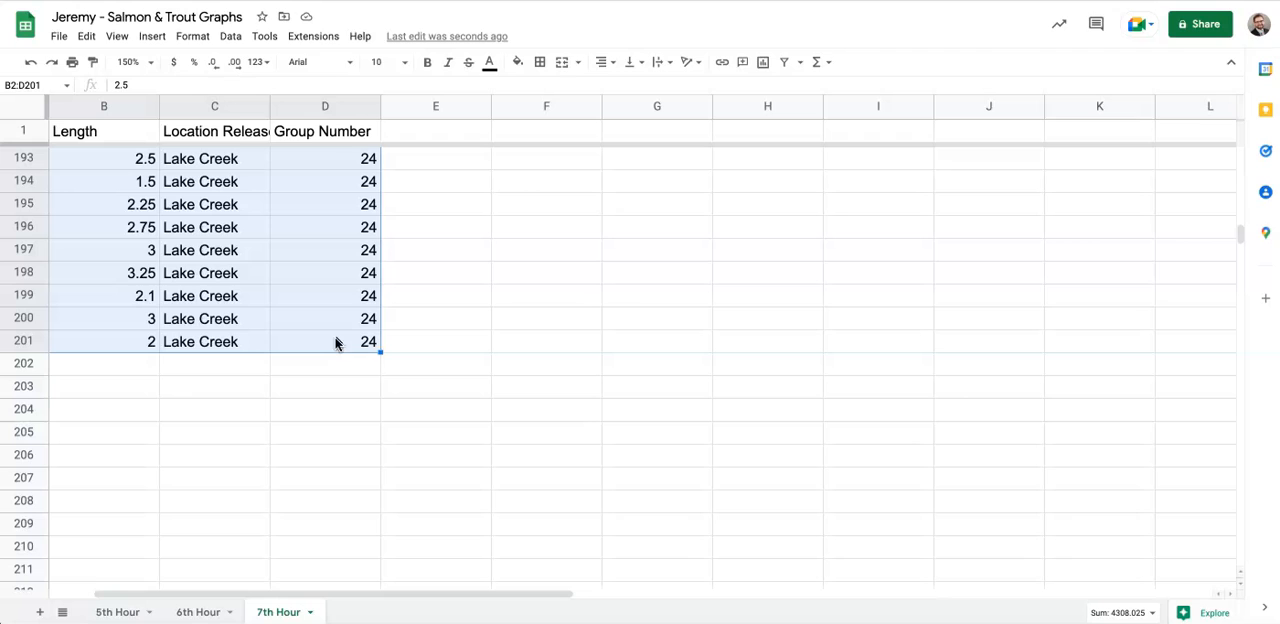
{"action": "left_click", "coordinate": [228, 40]}
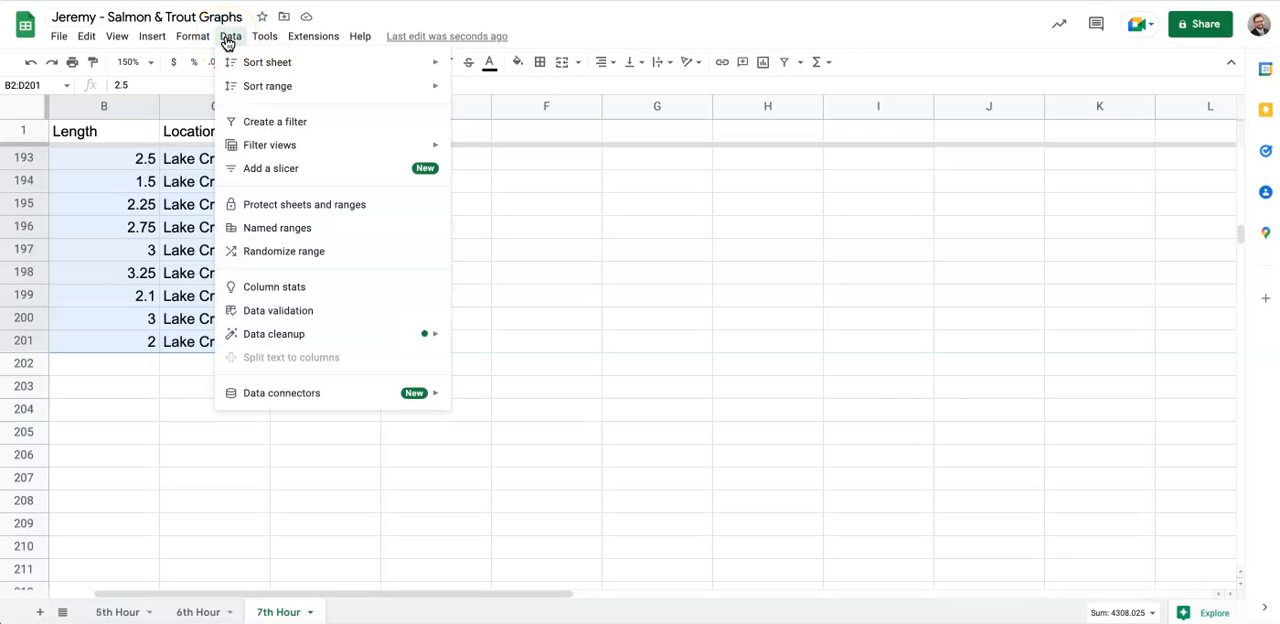
{"action": "mouse_move", "coordinate": [253, 64]}
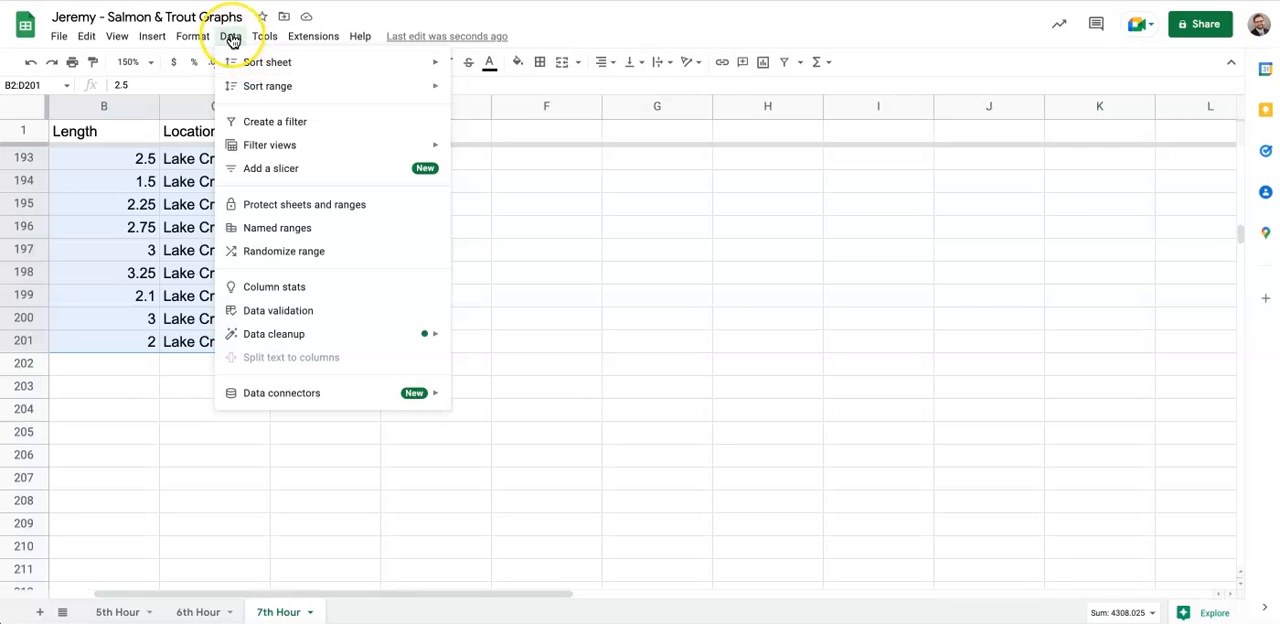
{"action": "left_click", "coordinate": [252, 63]}
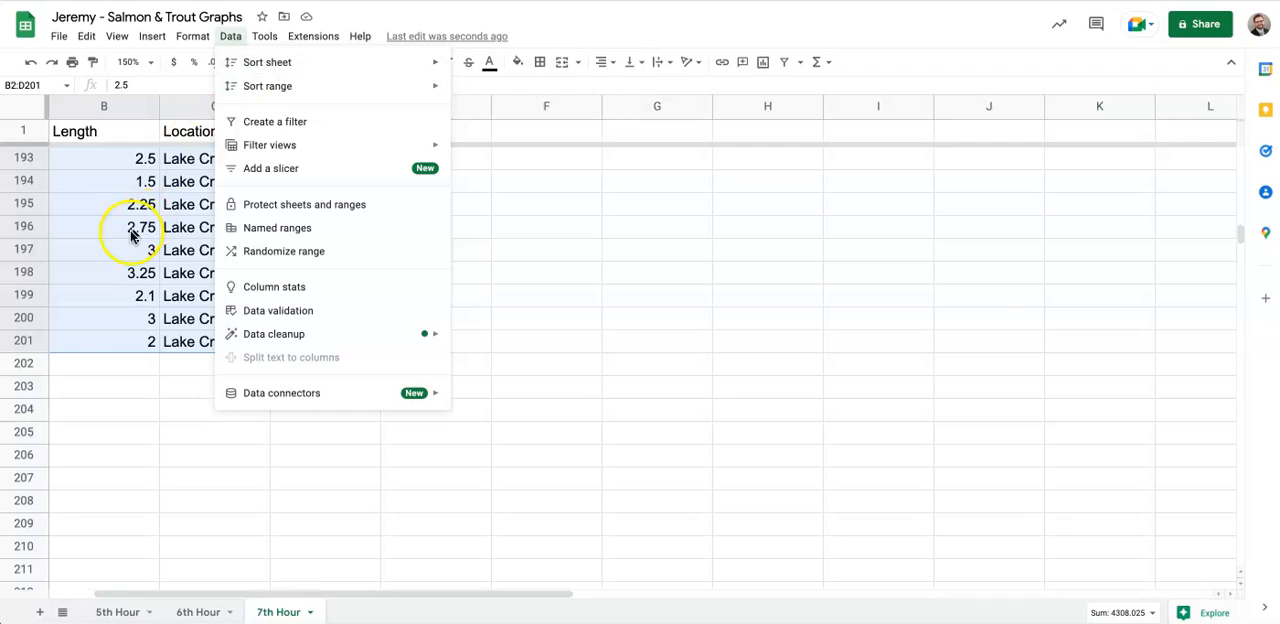
{"action": "scroll", "coordinate": [130, 236], "scroll_direction": "left", "scroll_amount": 2}
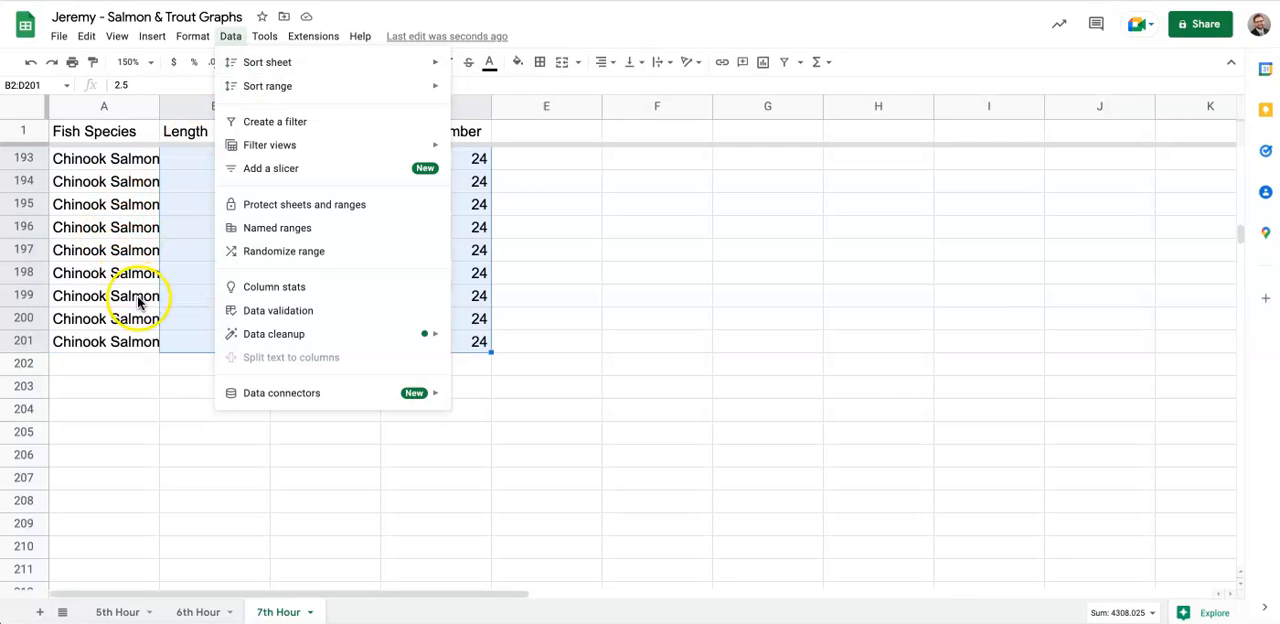
{"action": "left_click", "coordinate": [114, 386]}
- Sort the data range A2:D201 by column A from A to Z, leaving out the header row
{"action": "scroll", "coordinate": [166, 266], "scroll_direction": "up", "scroll_amount": 20}
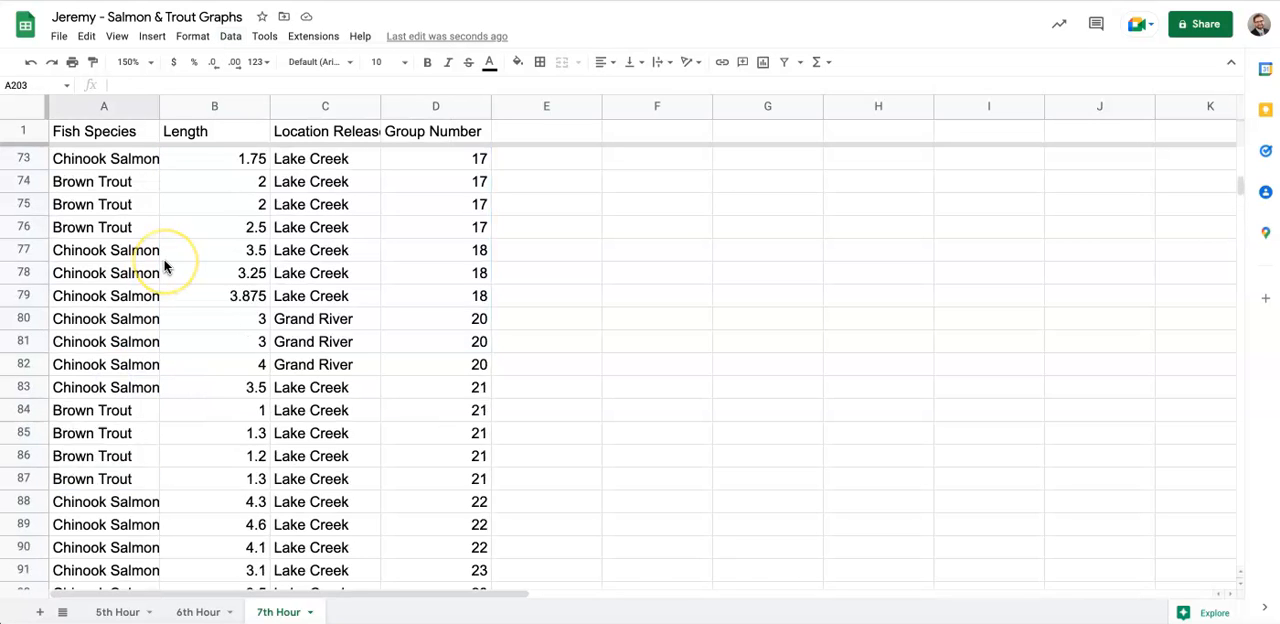
{"action": "scroll", "coordinate": [165, 266], "scroll_direction": "up", "scroll_amount": 15}
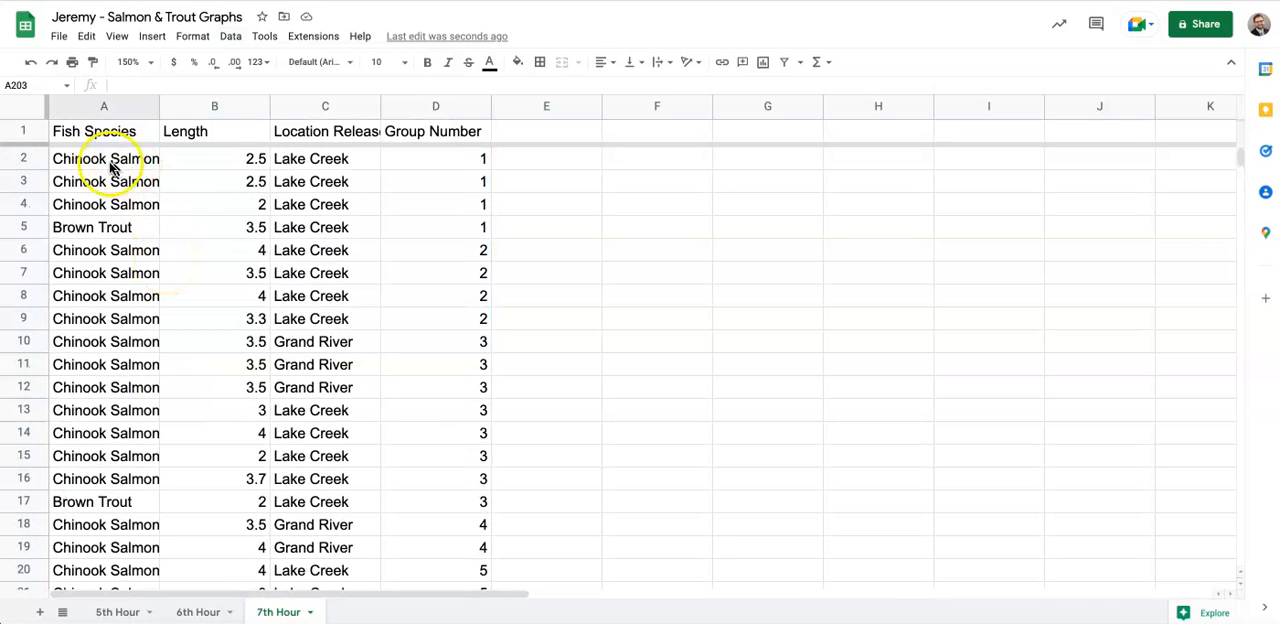
{"action": "left_click_drag", "start_coordinate": [100, 166], "coordinate": [422, 300]}
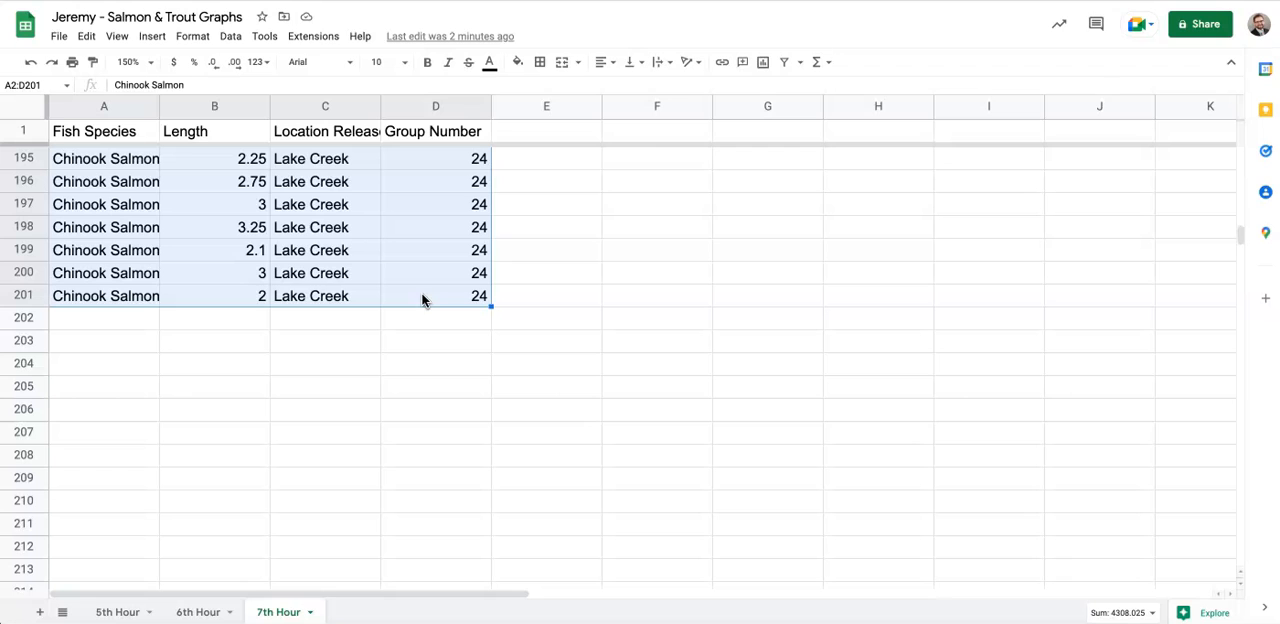
{"action": "scroll", "coordinate": [325, 195], "scroll_direction": "up", "scroll_amount": 3}
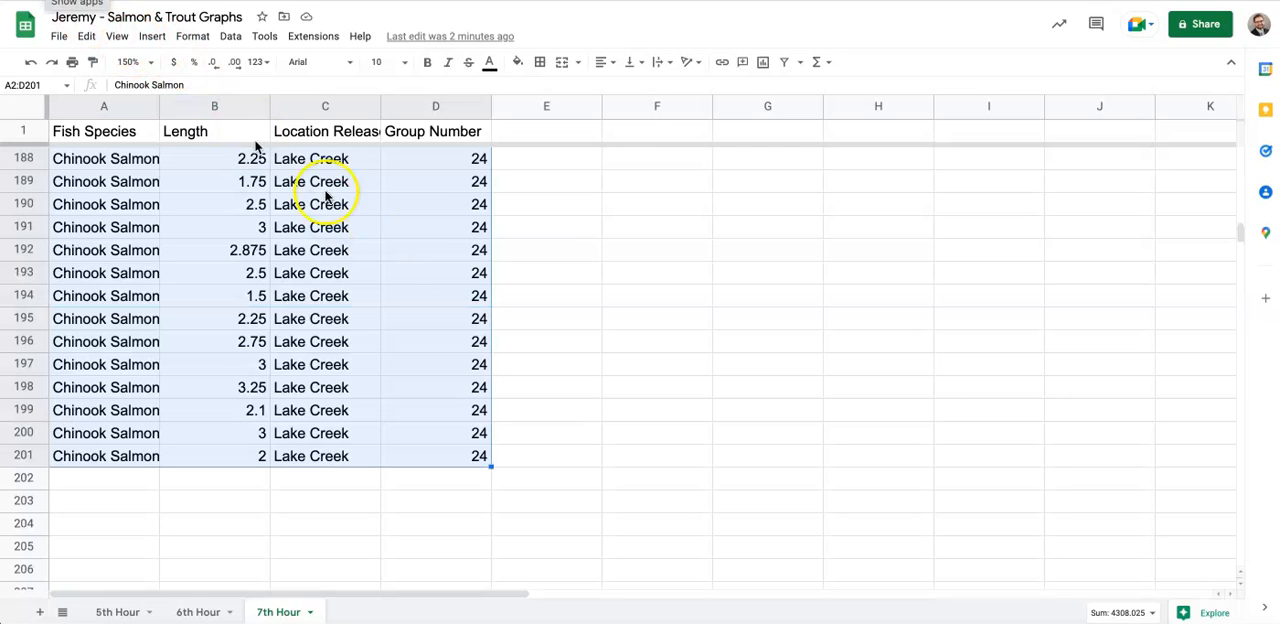
{"action": "left_click", "coordinate": [231, 38]}
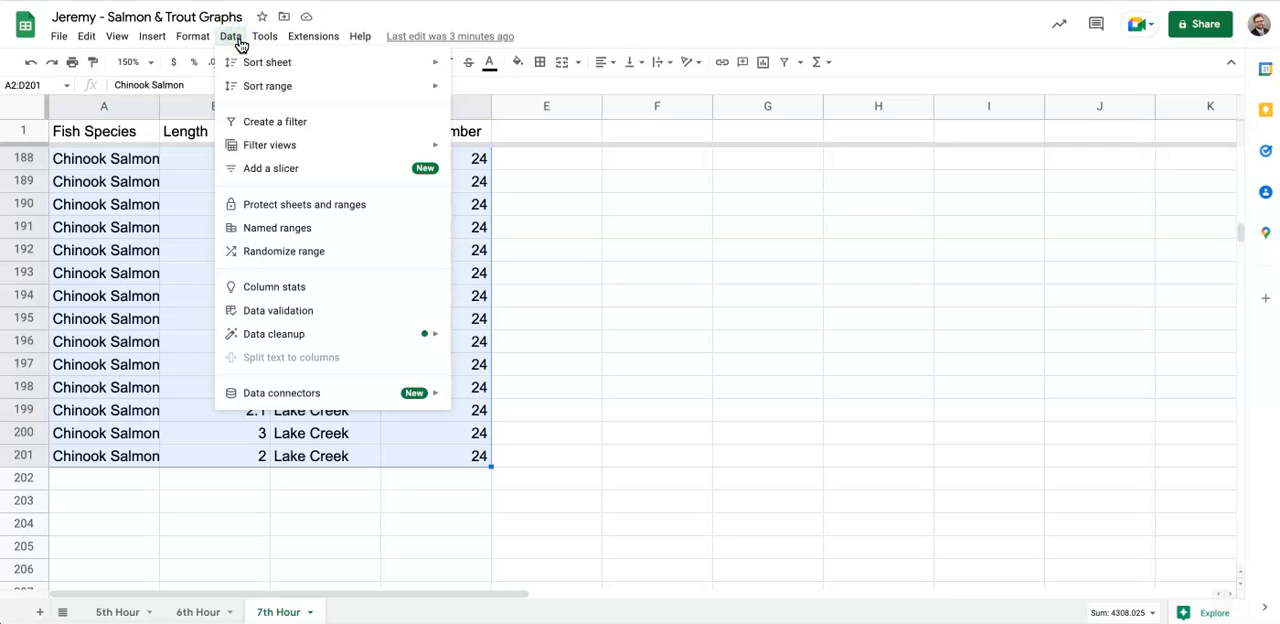
{"action": "mouse_move", "coordinate": [253, 95]}
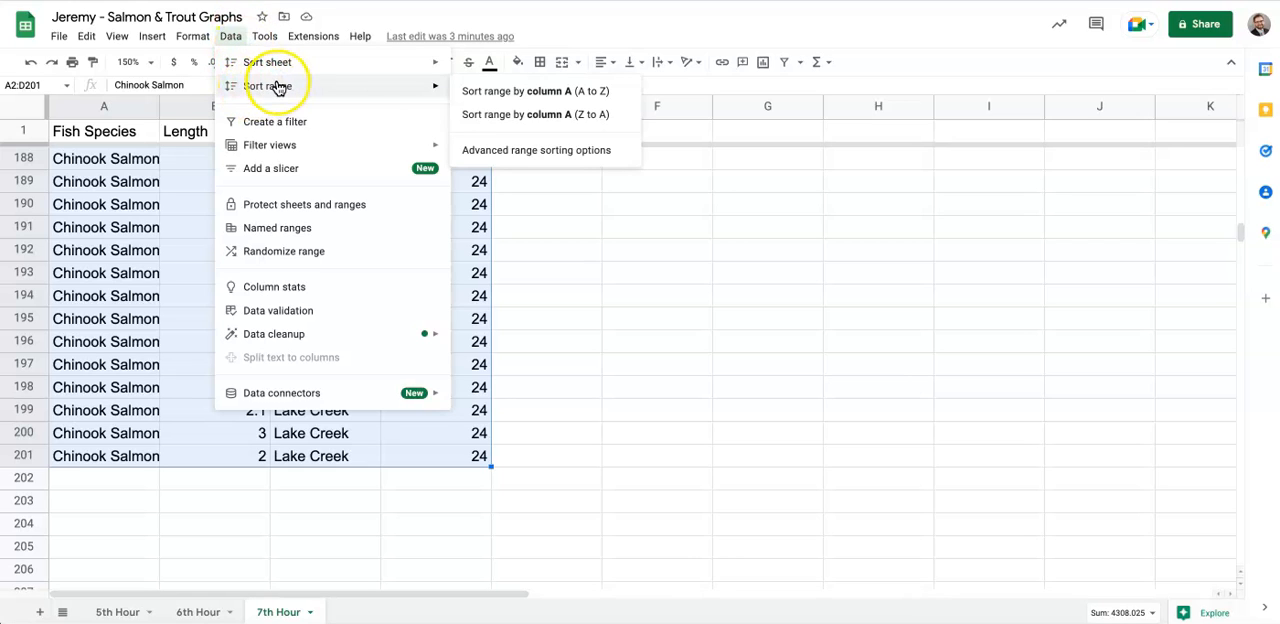
{"action": "left_click", "coordinate": [524, 93]}
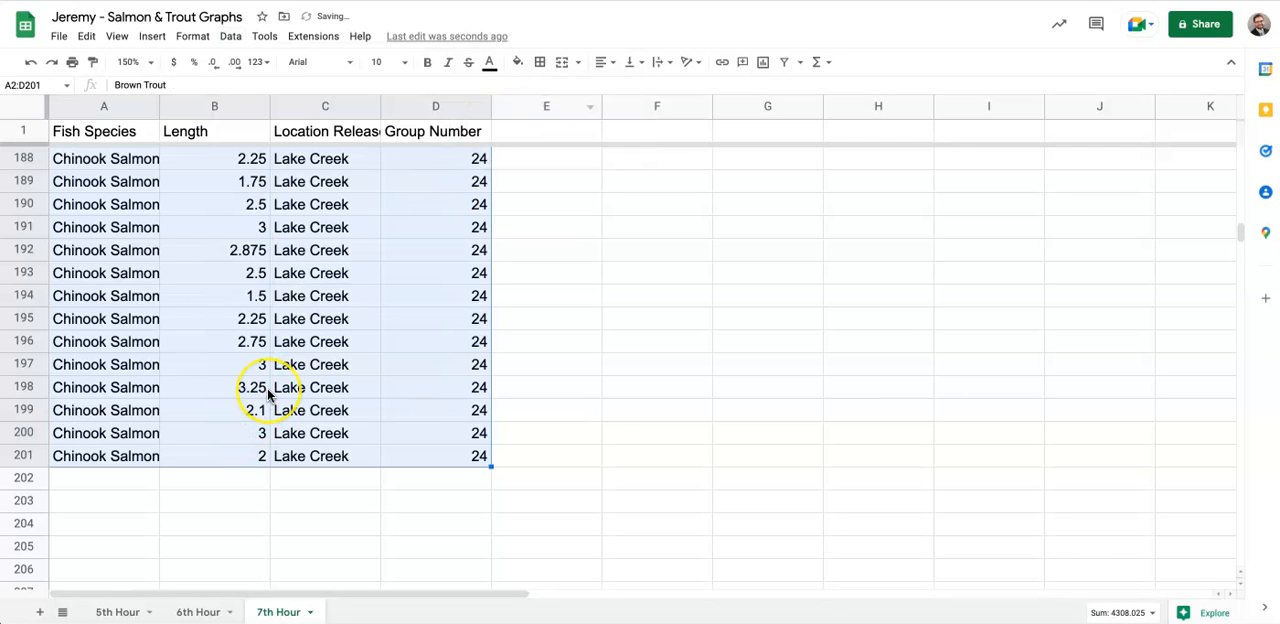
- Sort the Brown Trout rows, range A2:D42, by column B from A to Z, leaving out the header row
{"action": "scroll", "coordinate": [267, 388], "scroll_direction": "up", "scroll_amount": 20}
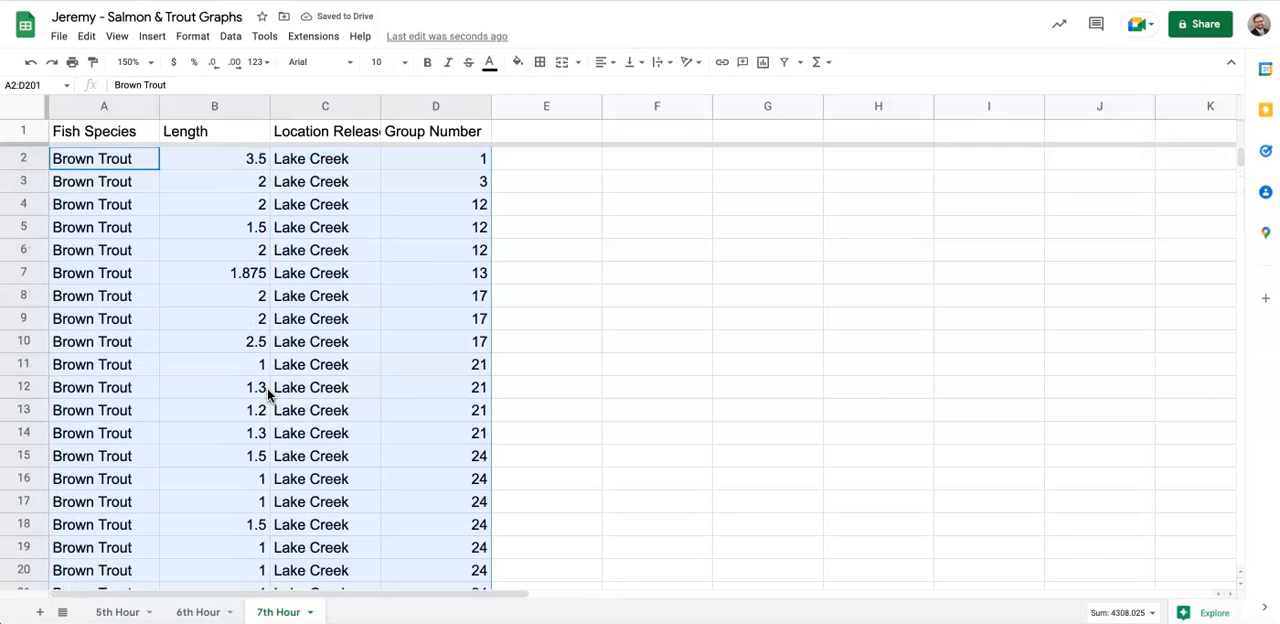
{"action": "left_click", "coordinate": [130, 158]}
{"action": "scroll", "coordinate": [167, 396], "scroll_direction": "down", "scroll_amount": 15}
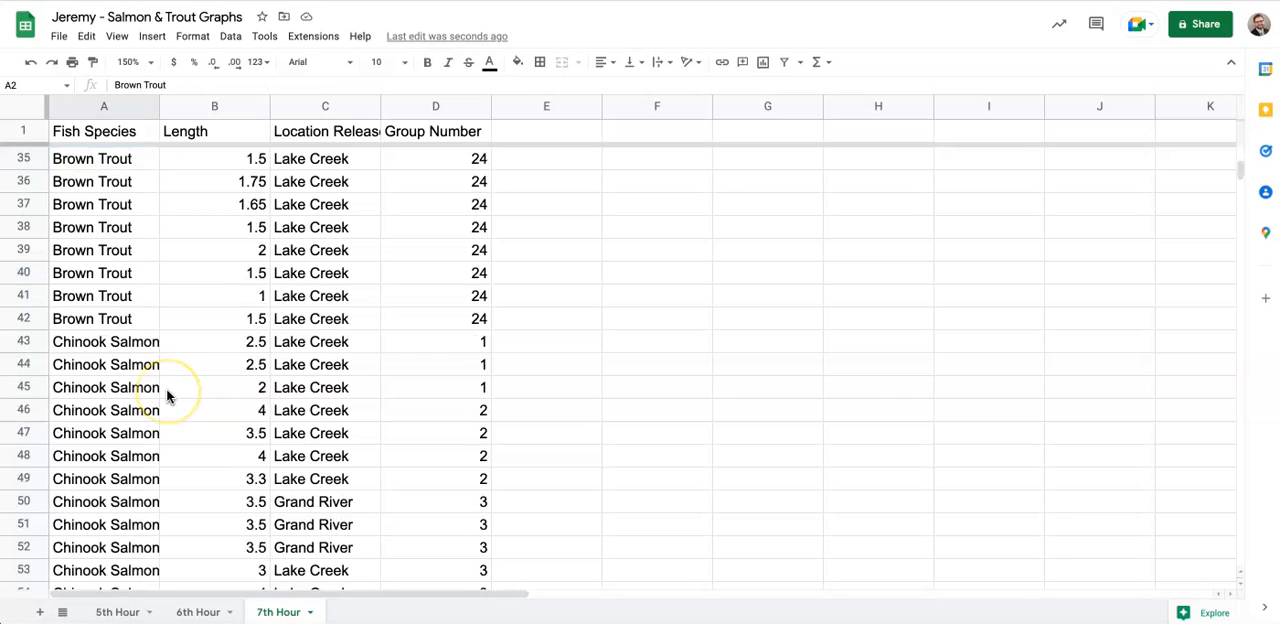
{"action": "scroll", "coordinate": [167, 396], "scroll_direction": "up", "scroll_amount": 8}
{"action": "scroll", "coordinate": [167, 396], "scroll_direction": "down", "scroll_amount": 4}
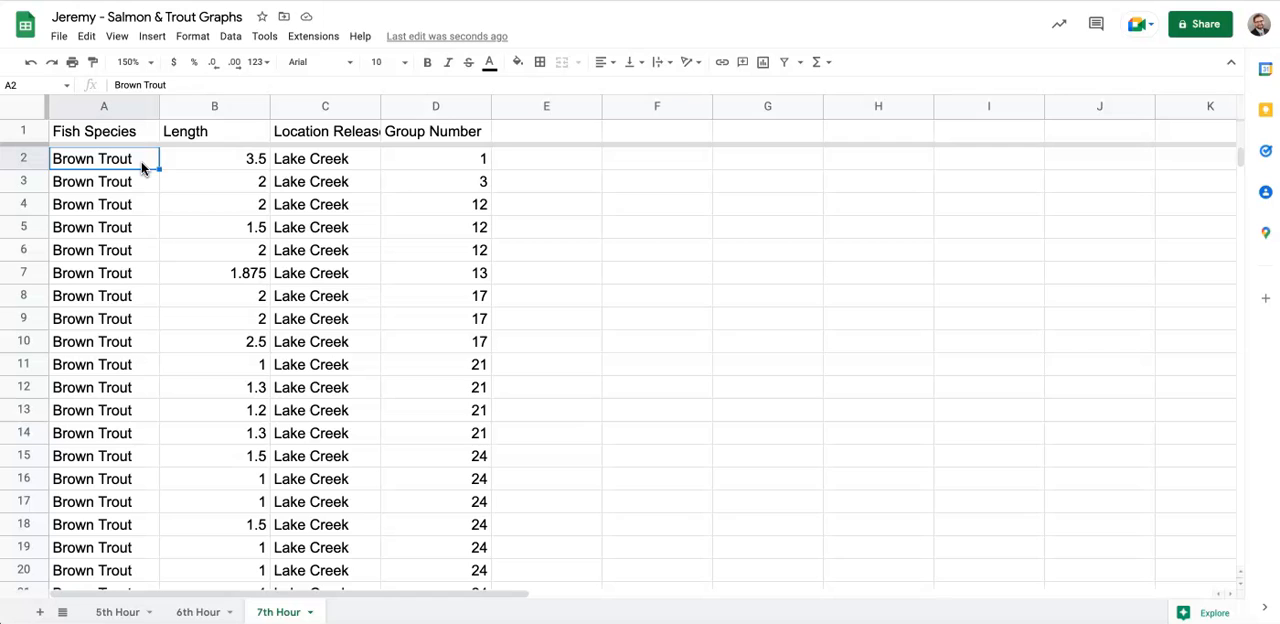
{"action": "left_click_drag", "start_coordinate": [141, 161], "coordinate": [467, 409]}
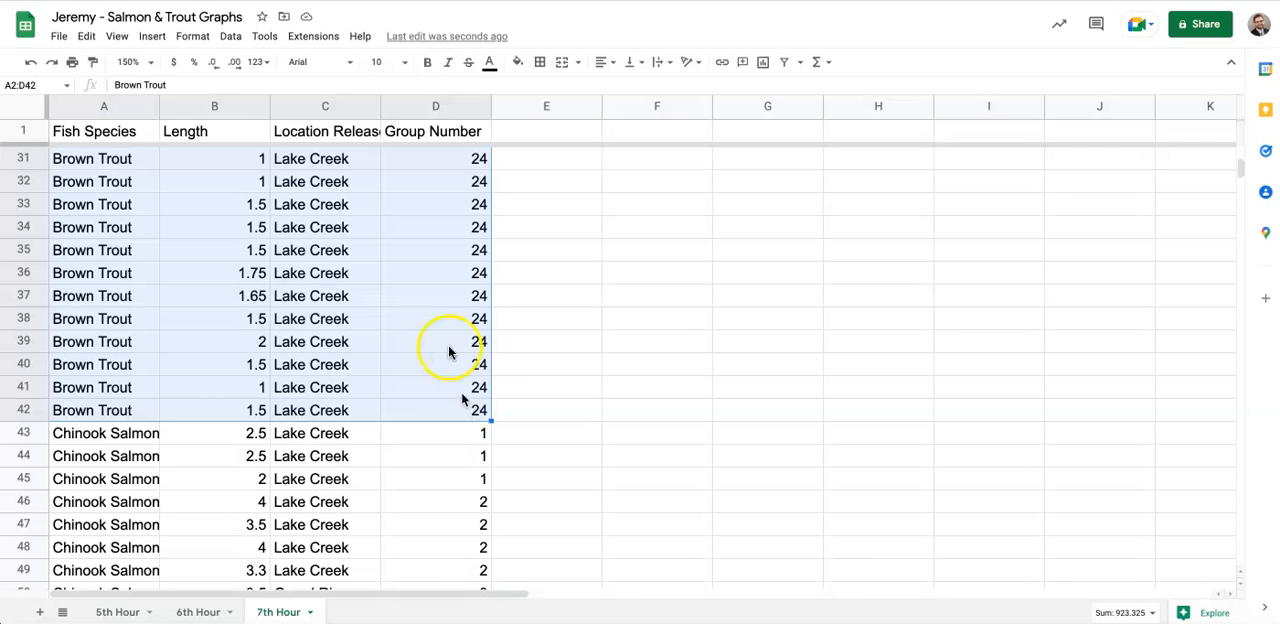
{"action": "left_click", "coordinate": [234, 37]}
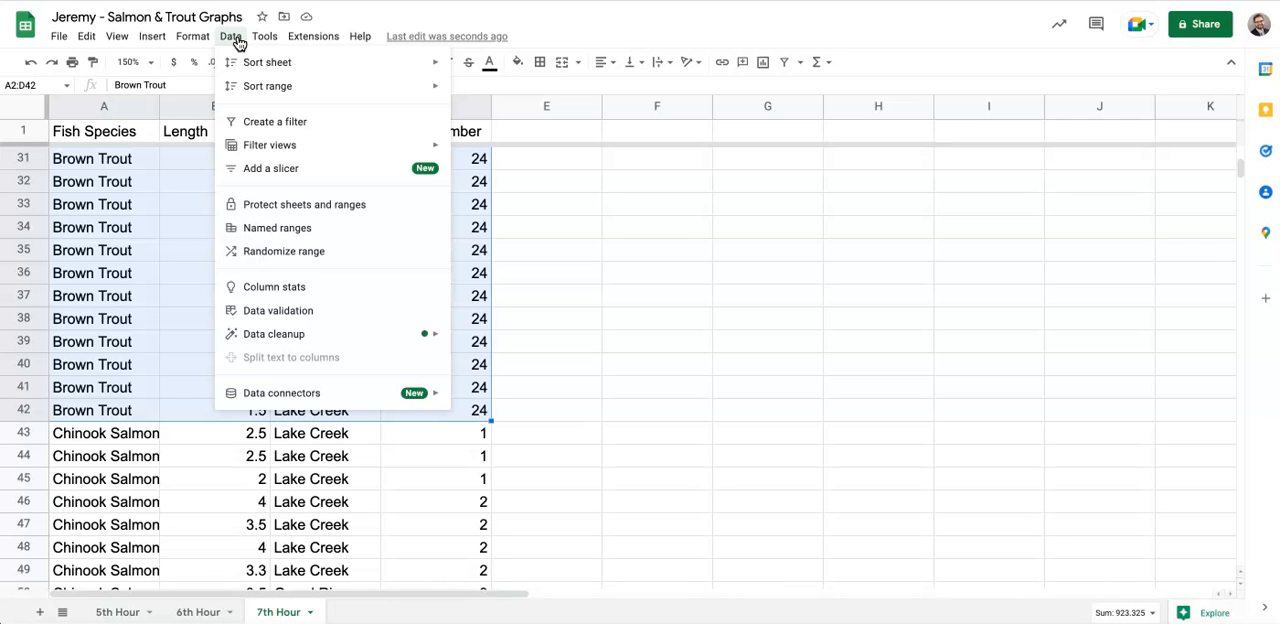
{"action": "left_click", "coordinate": [257, 88]}
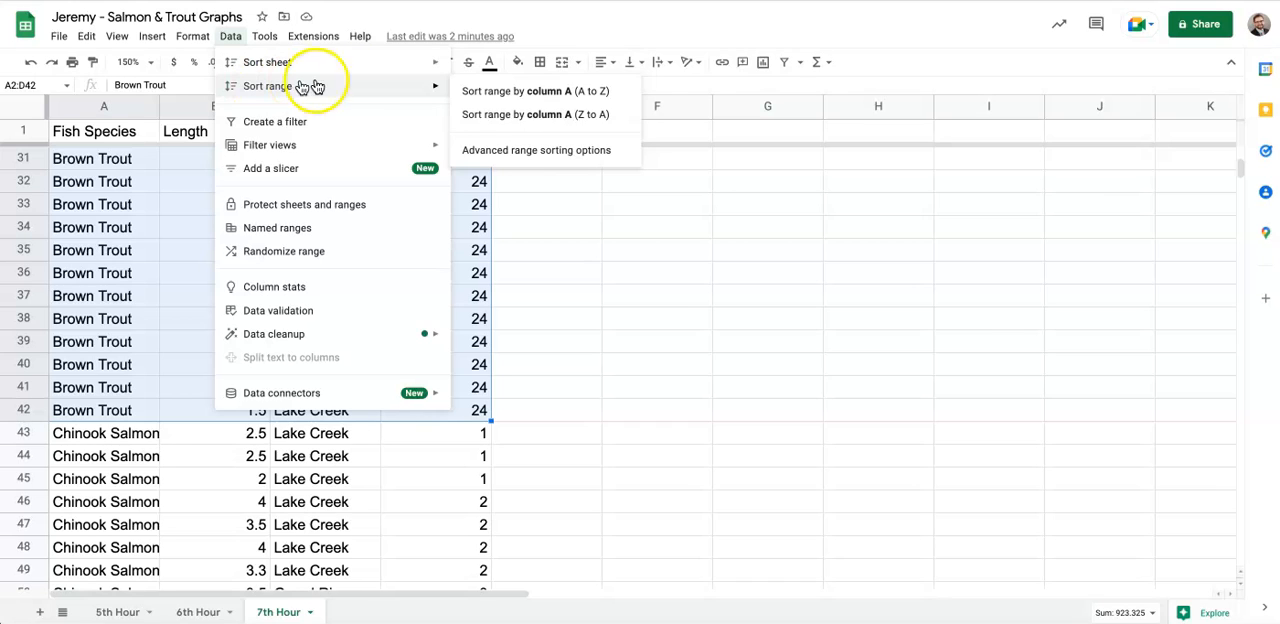
{"action": "left_click", "coordinate": [507, 152]}
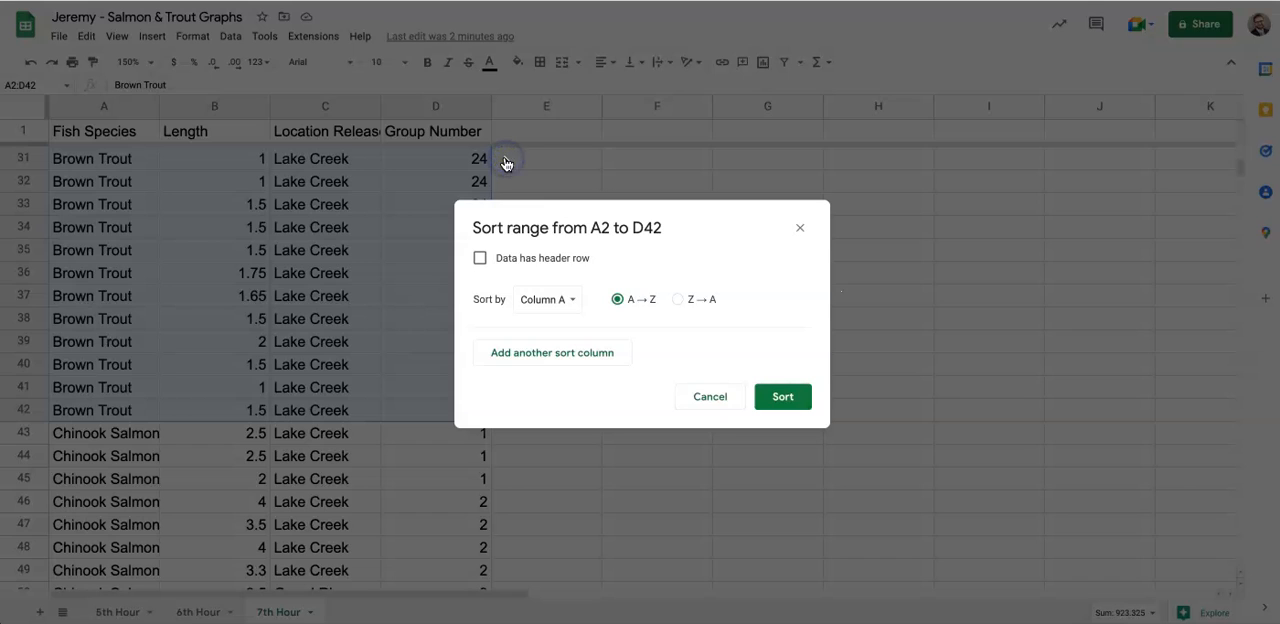
{"action": "left_click", "coordinate": [565, 300]}
{"action": "left_click", "coordinate": [564, 323]}
{"action": "left_click", "coordinate": [797, 401]}
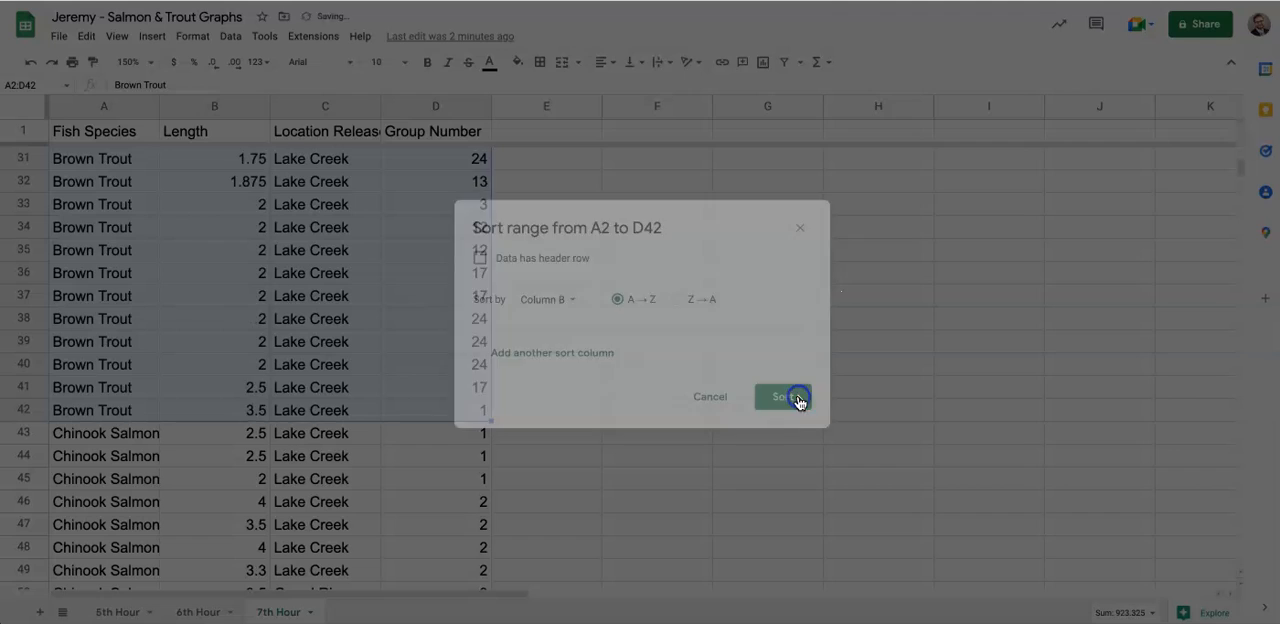
- Sort the Chinook Salmon rows, range A43:D201, by column B from A to Z, without a header row
{"action": "scroll", "coordinate": [316, 305], "scroll_direction": "up", "scroll_amount": 10}
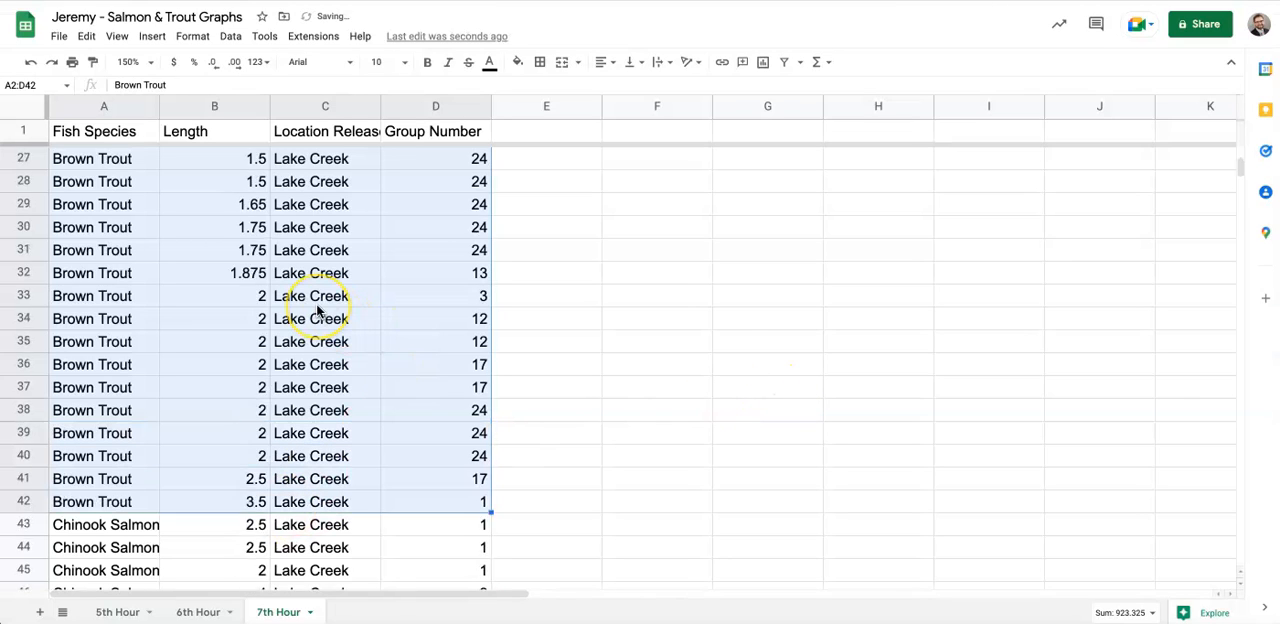
{"action": "left_click", "coordinate": [237, 166]}
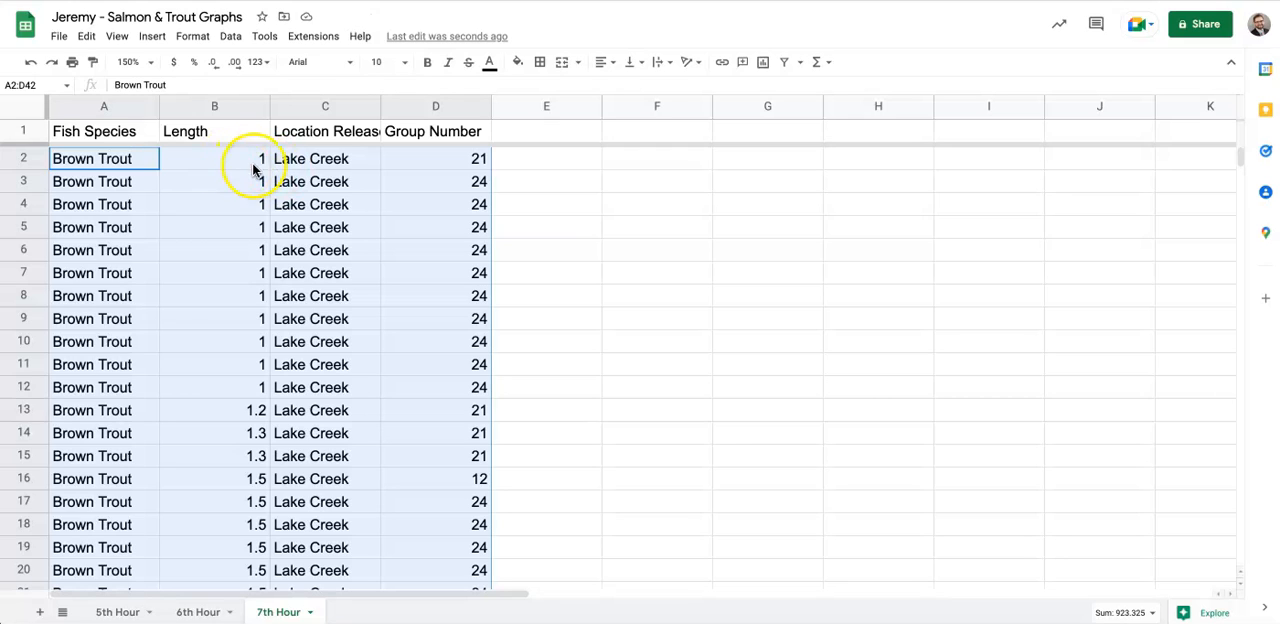
{"action": "scroll", "coordinate": [239, 300], "scroll_direction": "down", "scroll_amount": 10}
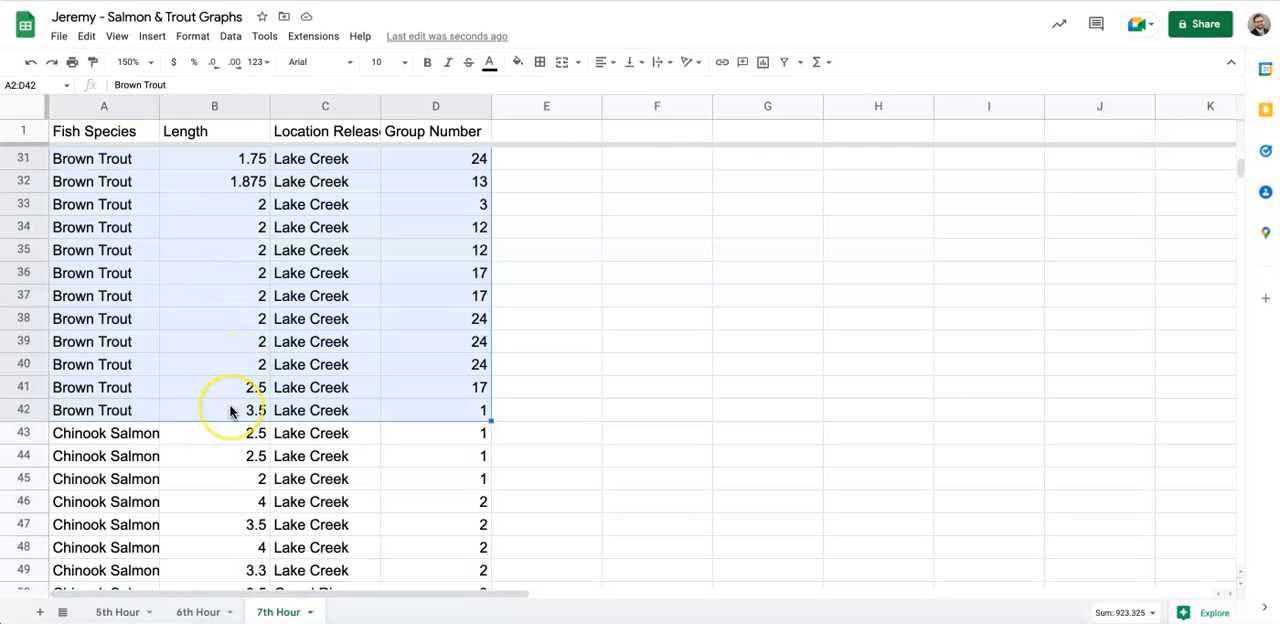
{"action": "left_click", "coordinate": [223, 447]}
{"action": "left_click_drag", "start_coordinate": [149, 436], "coordinate": [451, 444]}
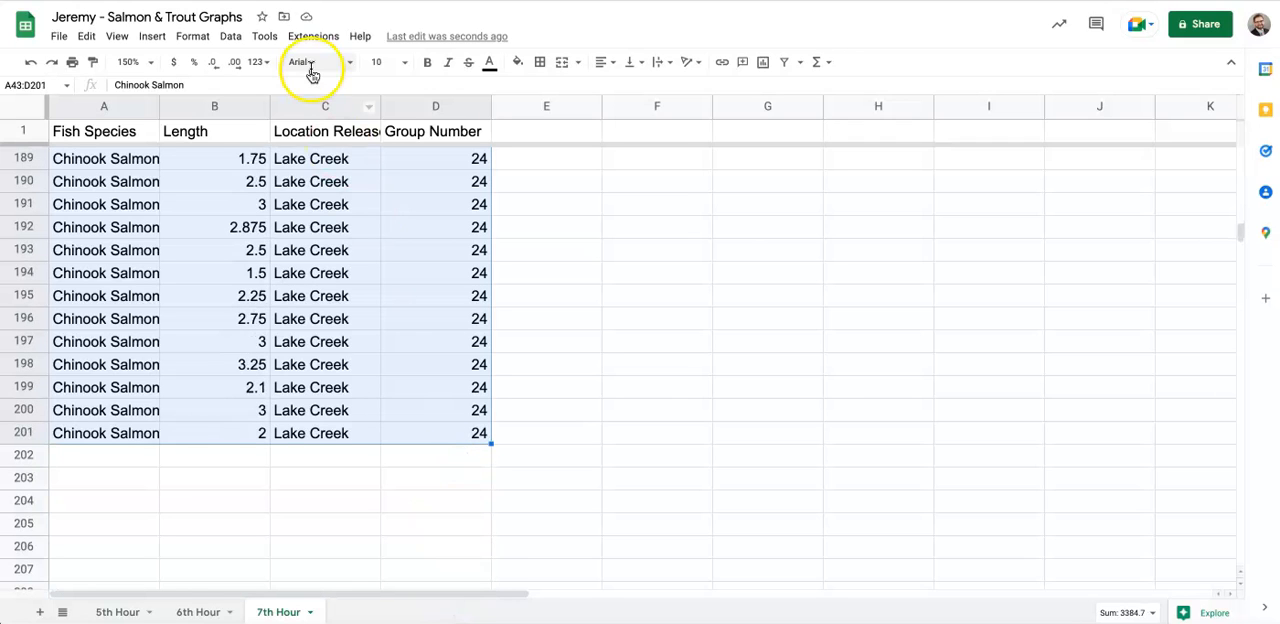
{"action": "left_click", "coordinate": [237, 38]}
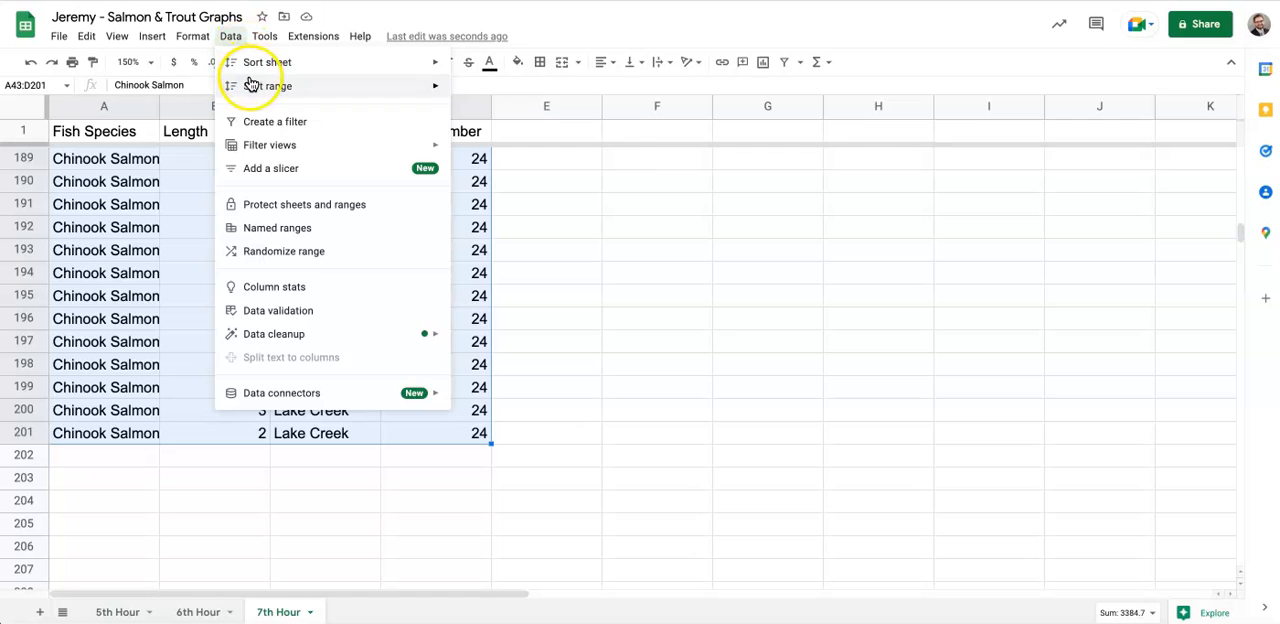
{"action": "mouse_move", "coordinate": [250, 84]}
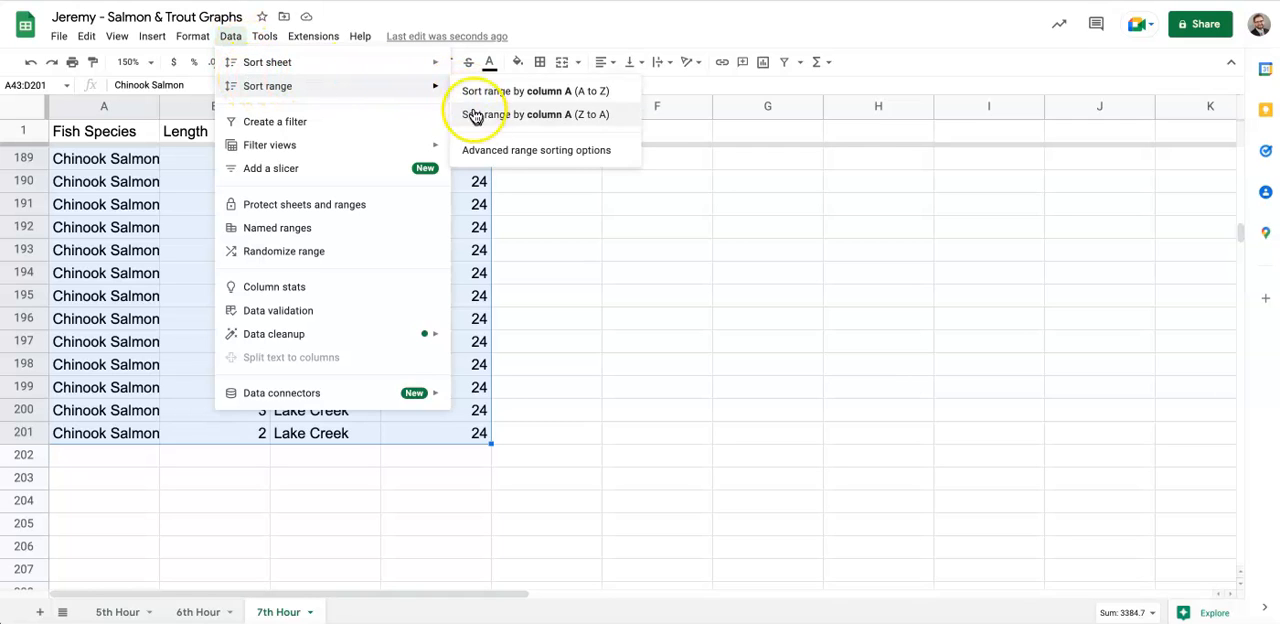
{"action": "left_click", "coordinate": [493, 152]}
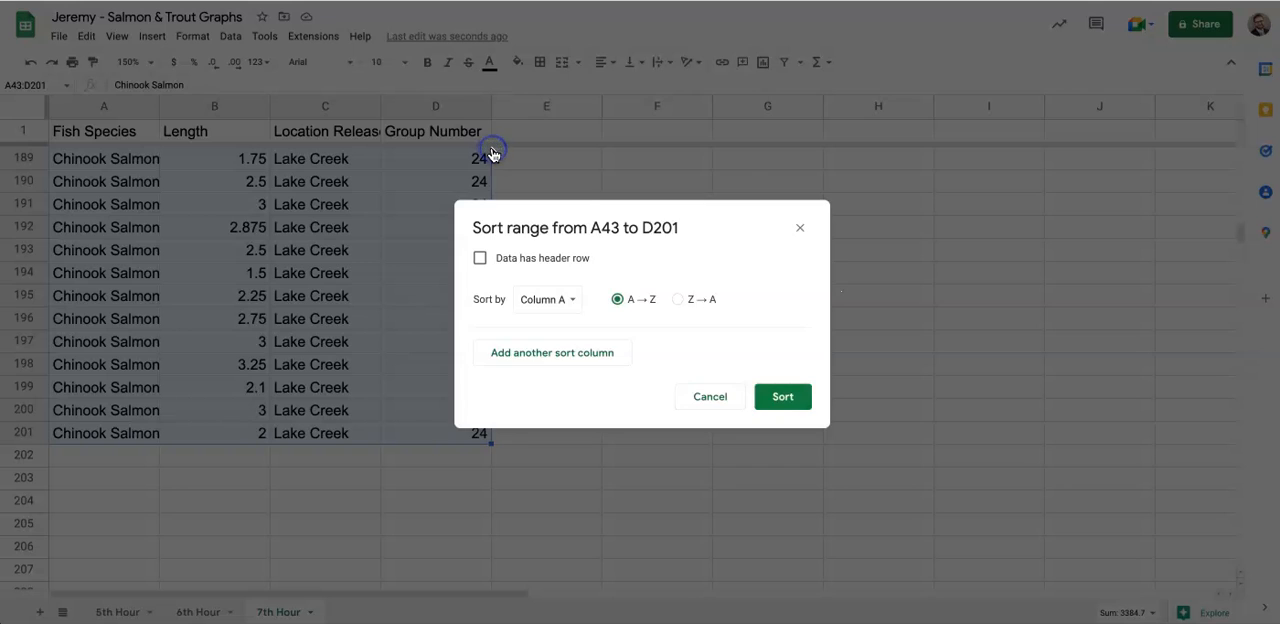
{"action": "left_click", "coordinate": [579, 308]}
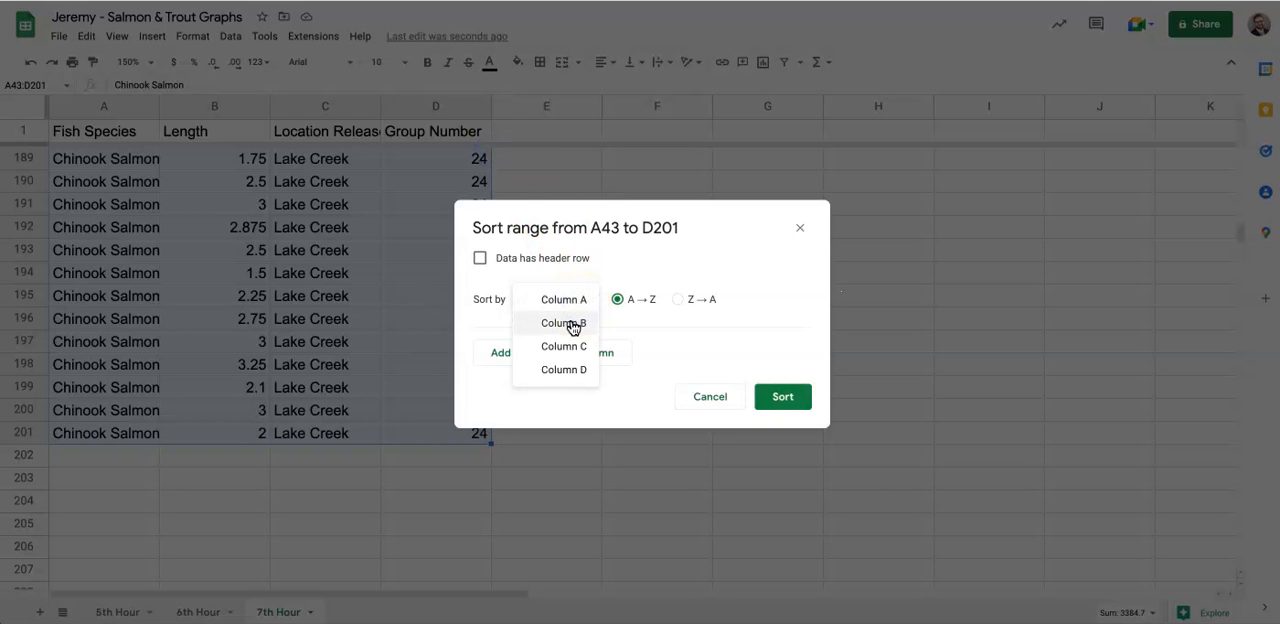
{"action": "left_click", "coordinate": [572, 326]}
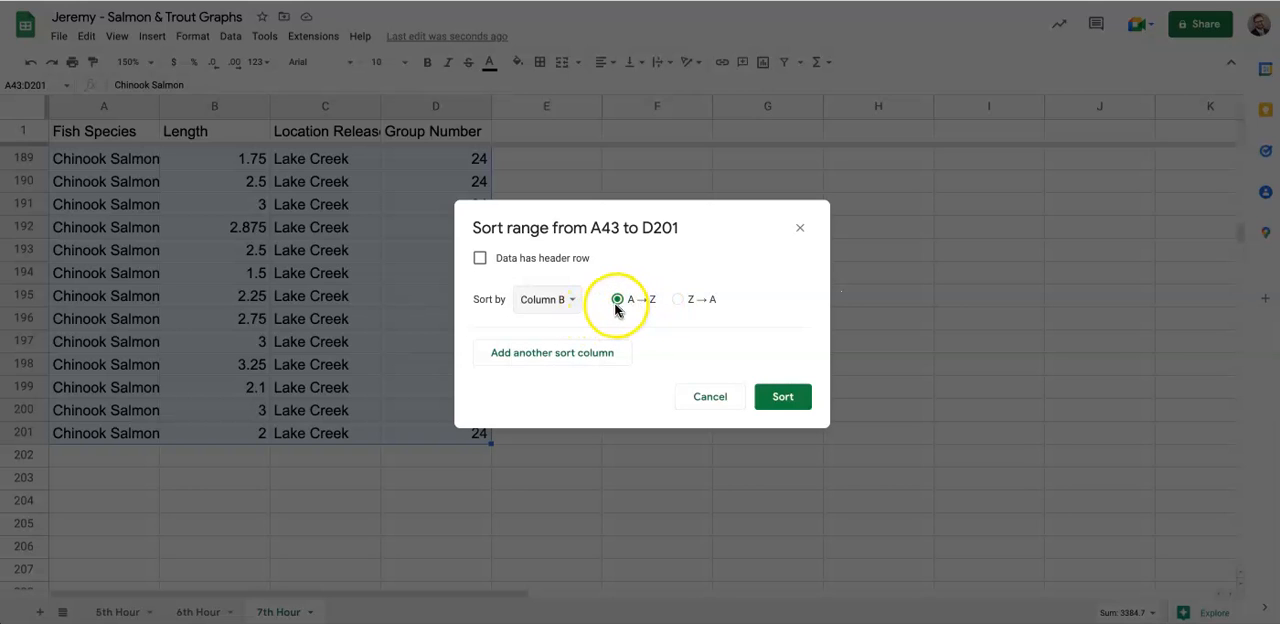
{"action": "left_click", "coordinate": [786, 398]}
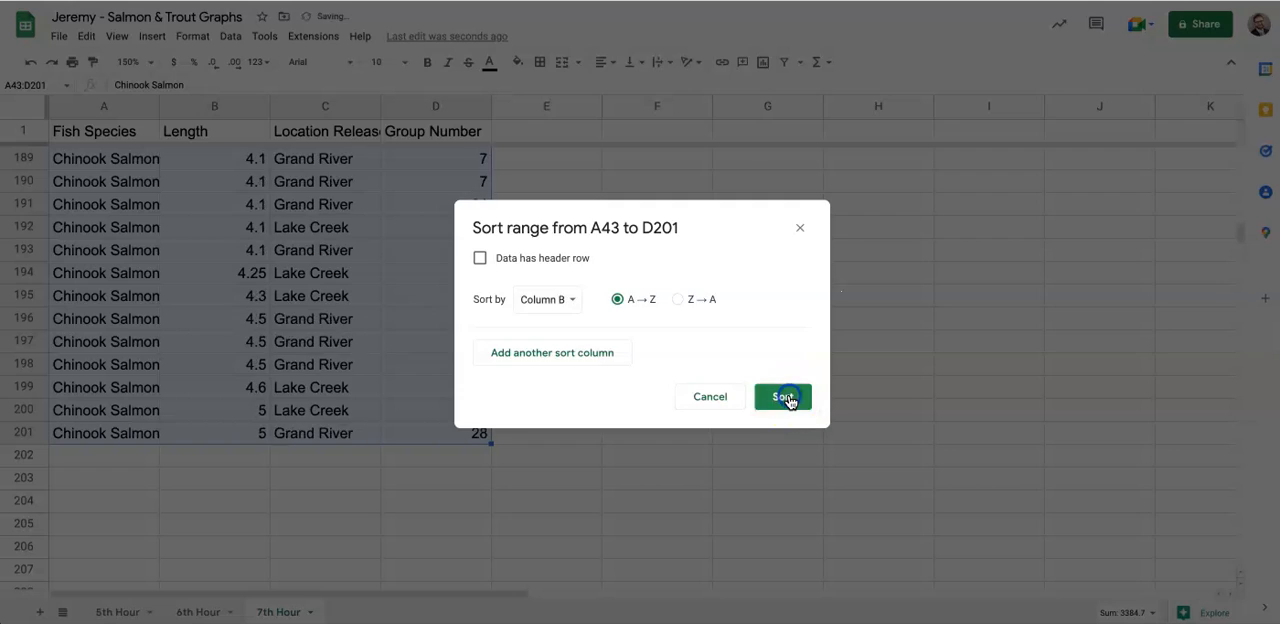
- Enter the label "Minimum" in cell G2, beside the sorted fish data
{"action": "scroll", "coordinate": [409, 389], "scroll_direction": "up", "scroll_amount": 20}
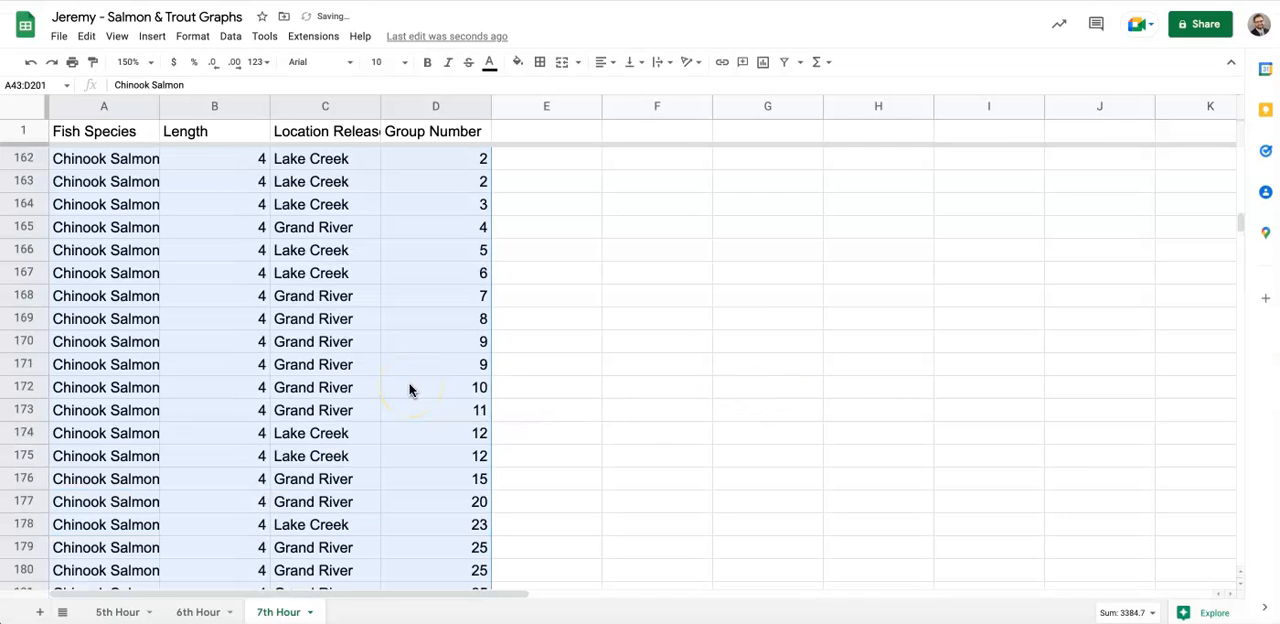
{"action": "scroll", "coordinate": [409, 389], "scroll_direction": "up", "scroll_amount": 20}
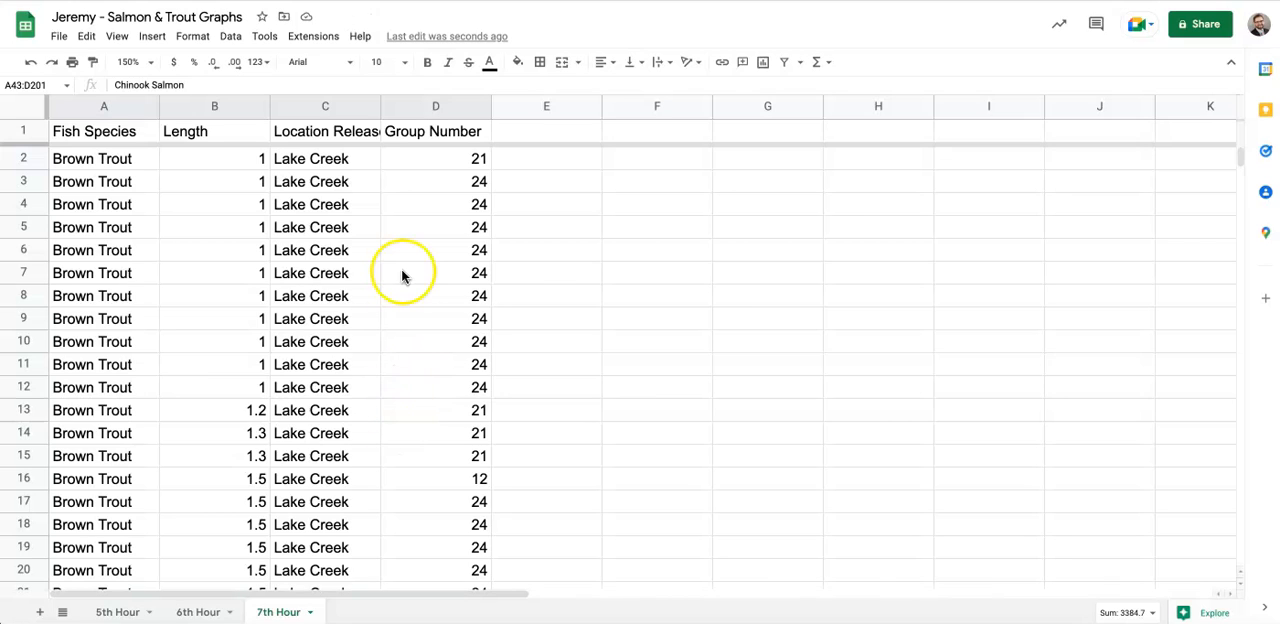
{"action": "left_click", "coordinate": [673, 382]}
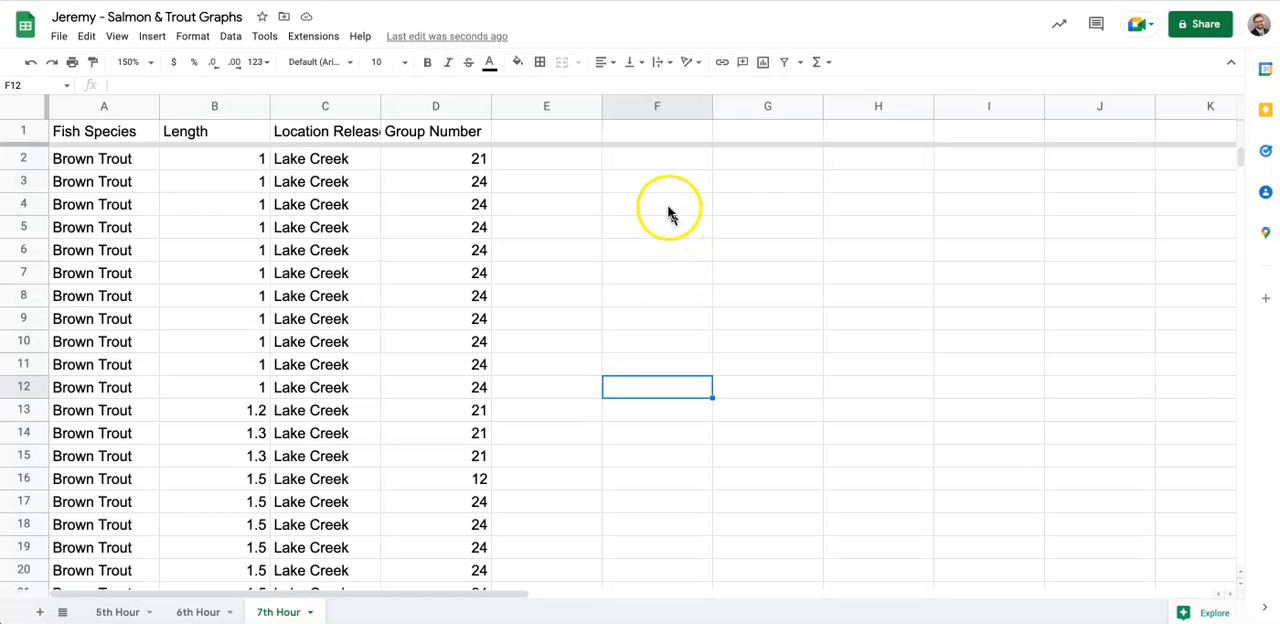
{"action": "left_click", "coordinate": [771, 169]}
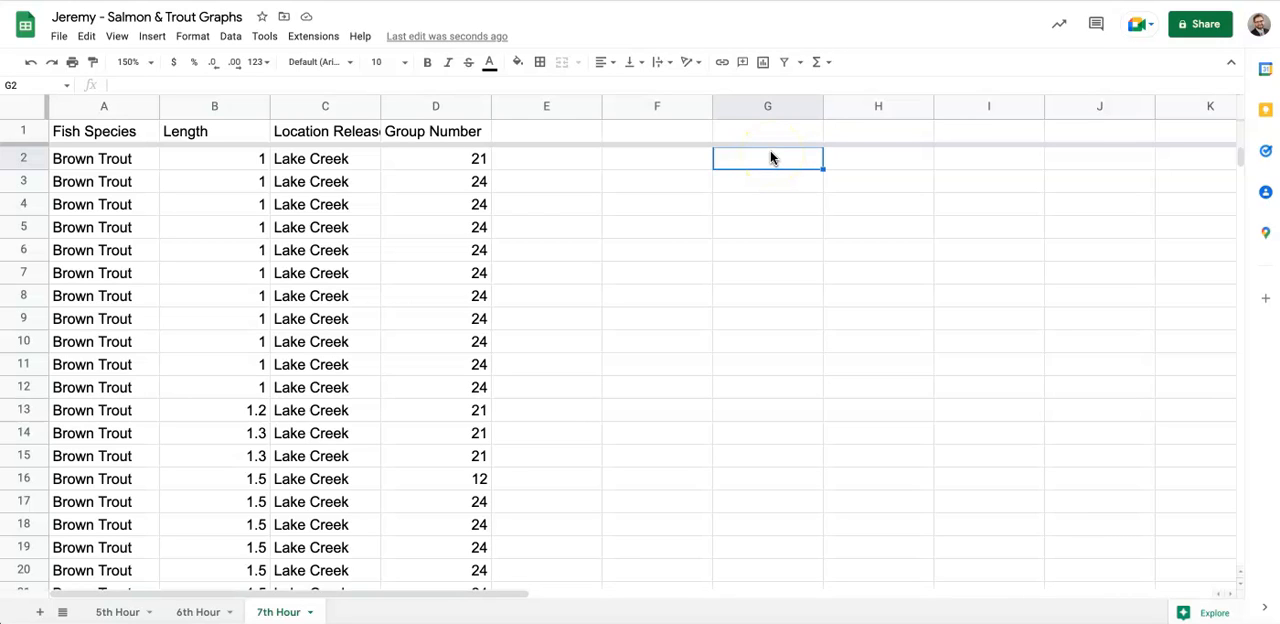
{"action": "type", "text": "Mk"}
{"action": "type", "text": "inimum"}
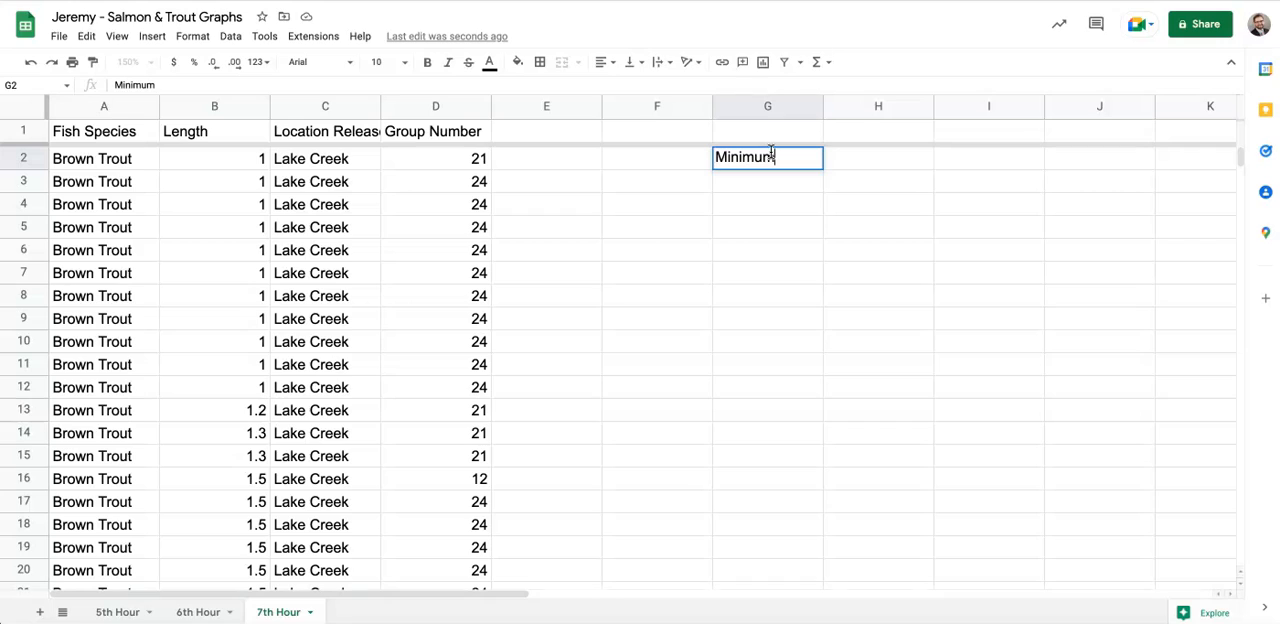
{"action": "key", "text": "Tab"}
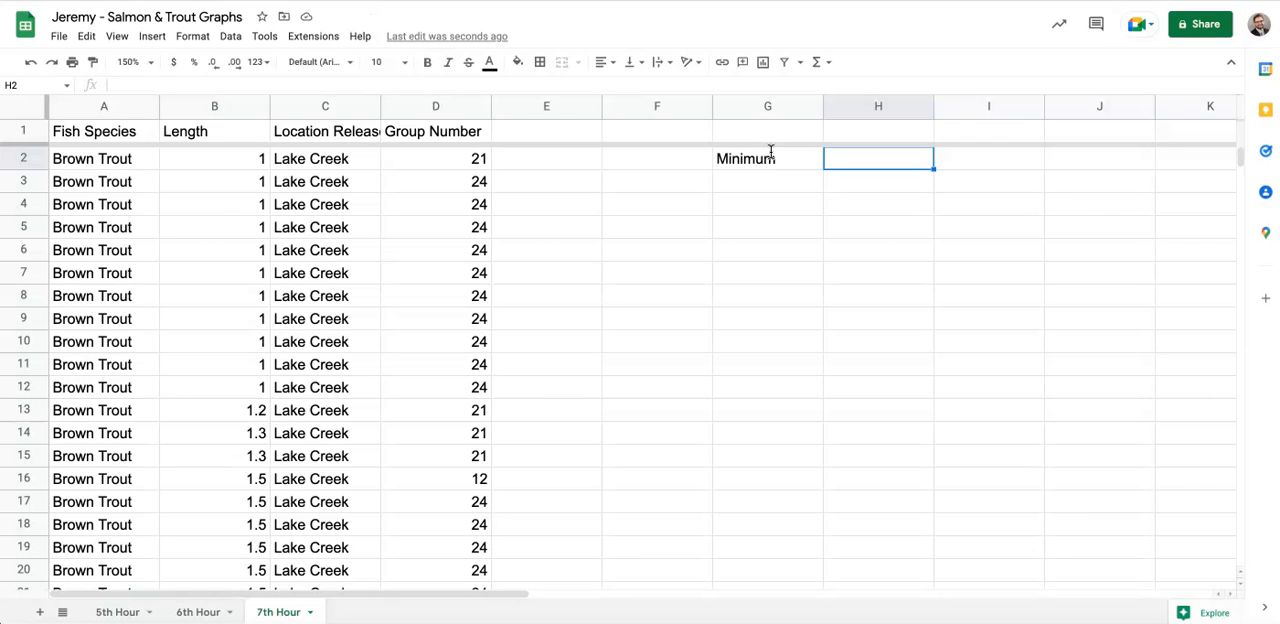
{"action": "type", "text": "L"}
{"action": "key", "text": "BackSpace"}
{"action": "type", "text": "Lower QWu"}
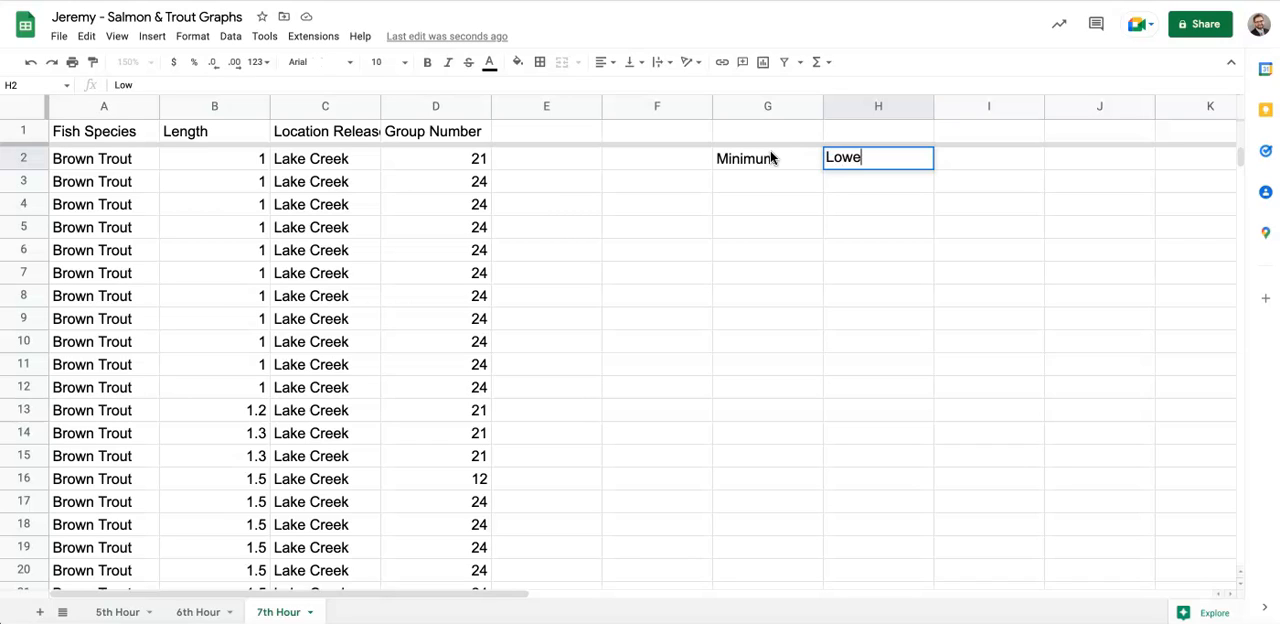
{"action": "key", "text": "BackSpace"}
{"action": "key", "text": "BackSpace"}
{"action": "type", "text": "uar"}
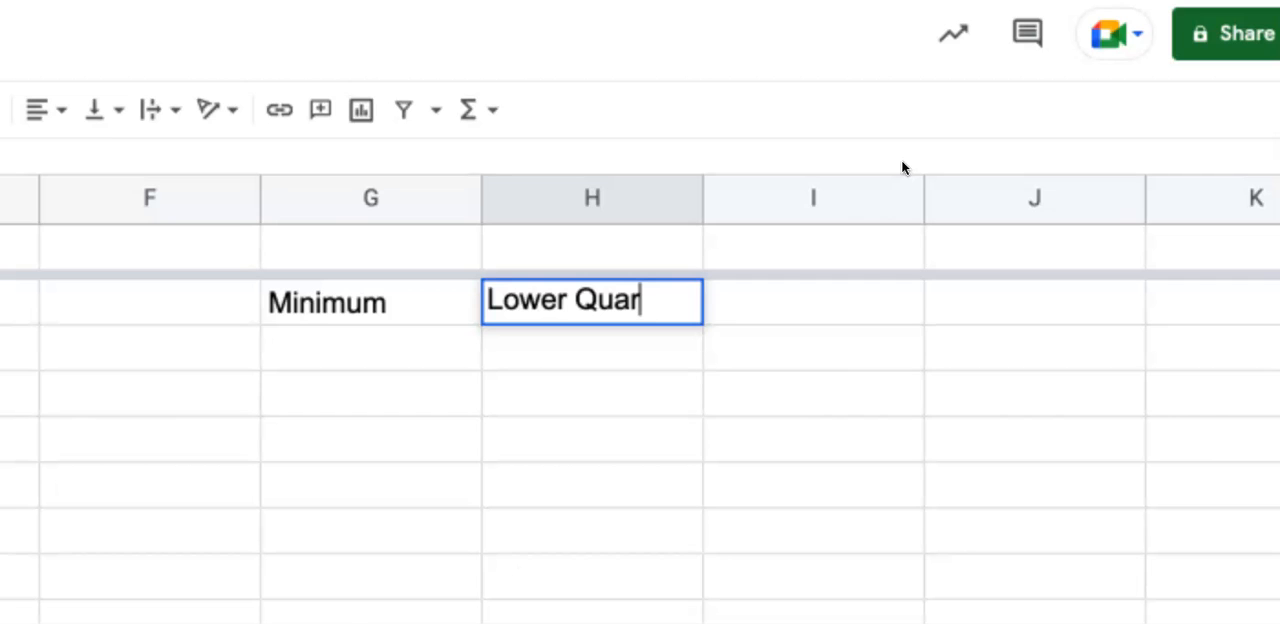
{"action": "left_click", "coordinate": [872, 143]}
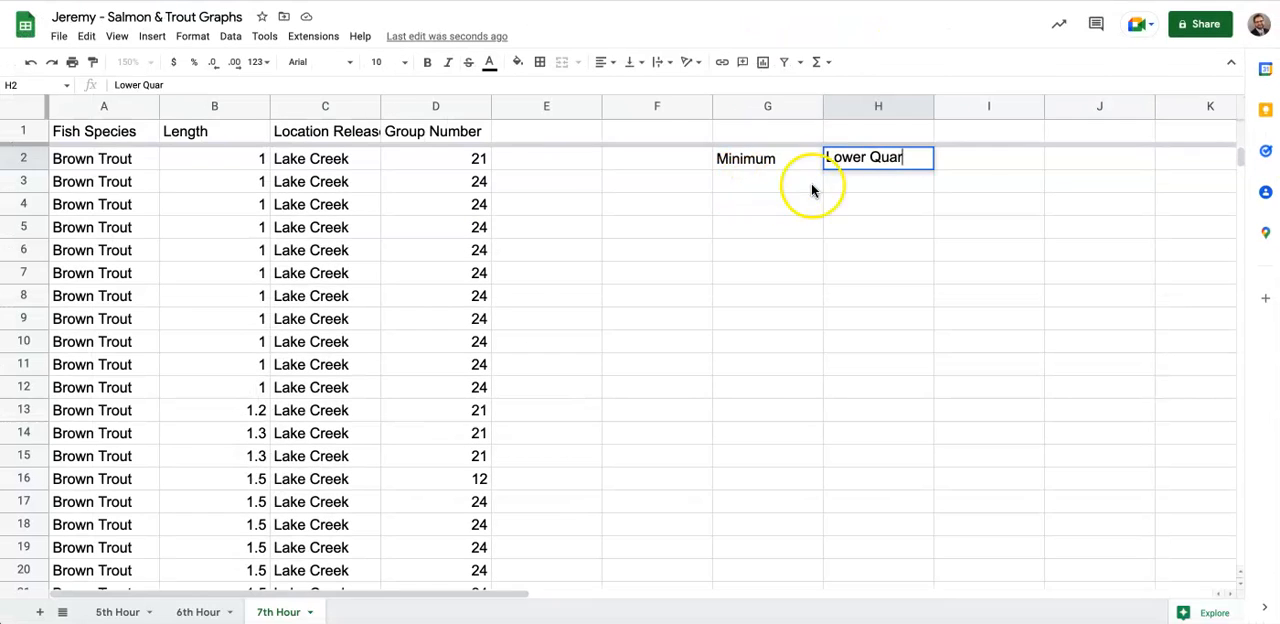
{"action": "key", "text": "Escape"}
- Enter the label "Lower Quartile" in cell H2, next to the Minimum label
{"action": "left_click", "coordinate": [885, 160]}
{"action": "type", "text": "L"}
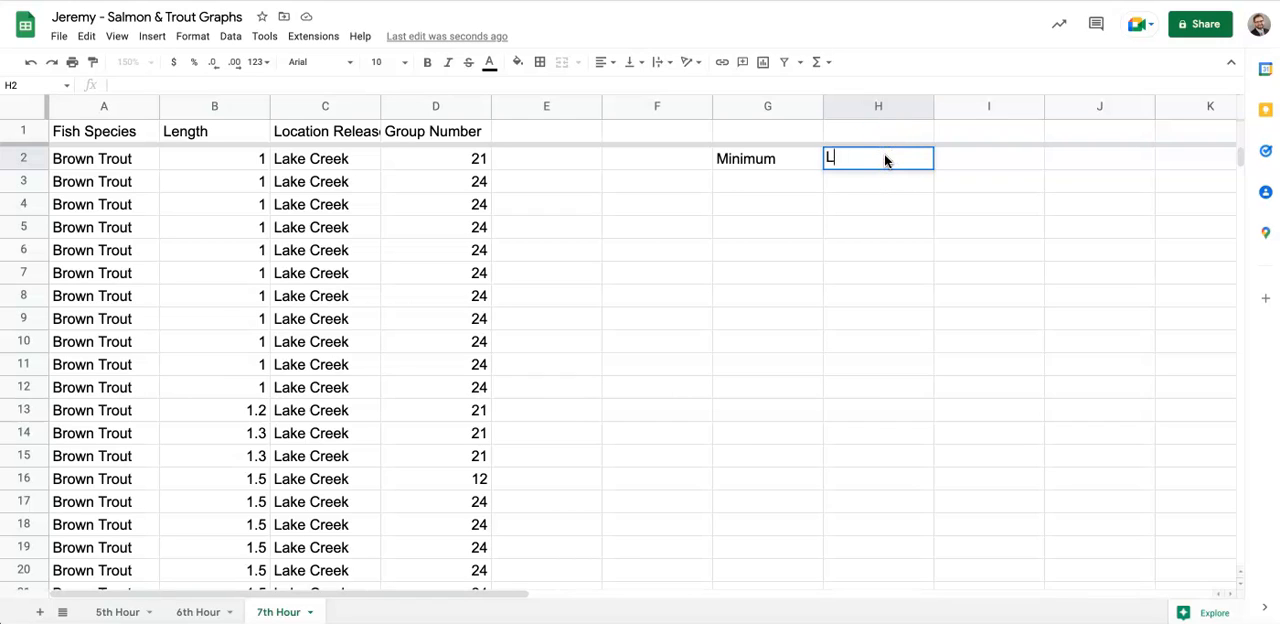
{"action": "type", "text": "ower Quart"}
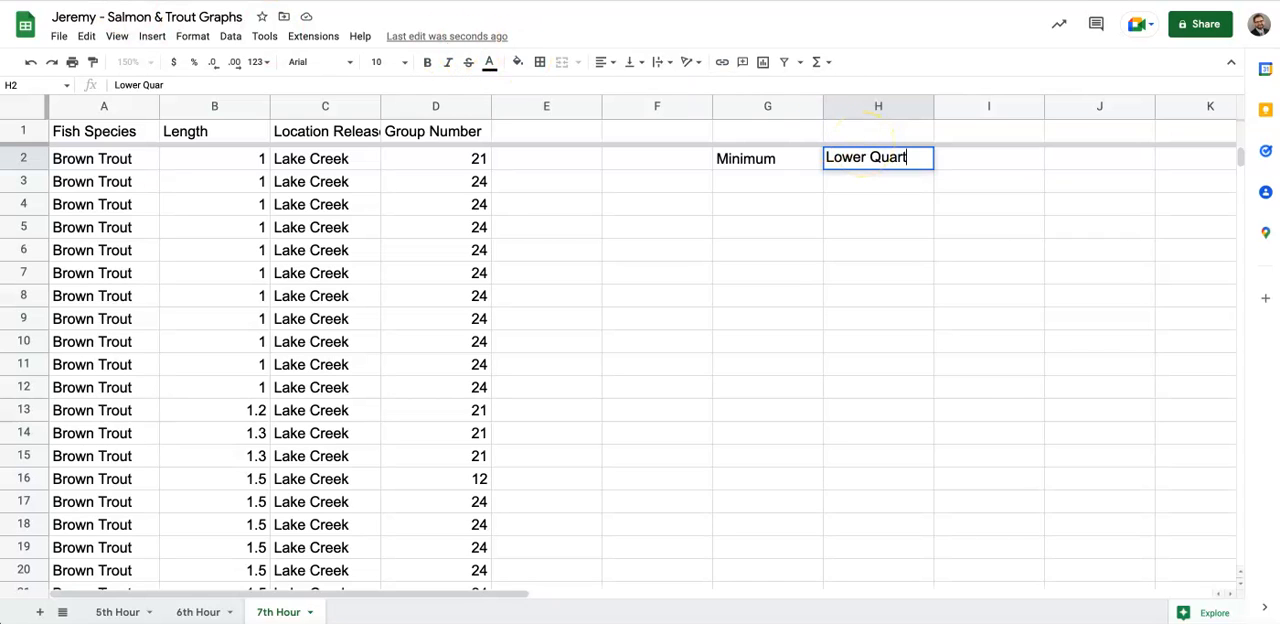
{"action": "type", "text": "ile"}
{"action": "key", "text": "Tab"}
- Label cell I2 "Median" and cell J2 "Upper Quartile" to continue the row of summary statistics
{"action": "type", "text": "Median"}
{"action": "key", "text": "Tab"}
{"action": "type", "text": "Upper Quarti"}
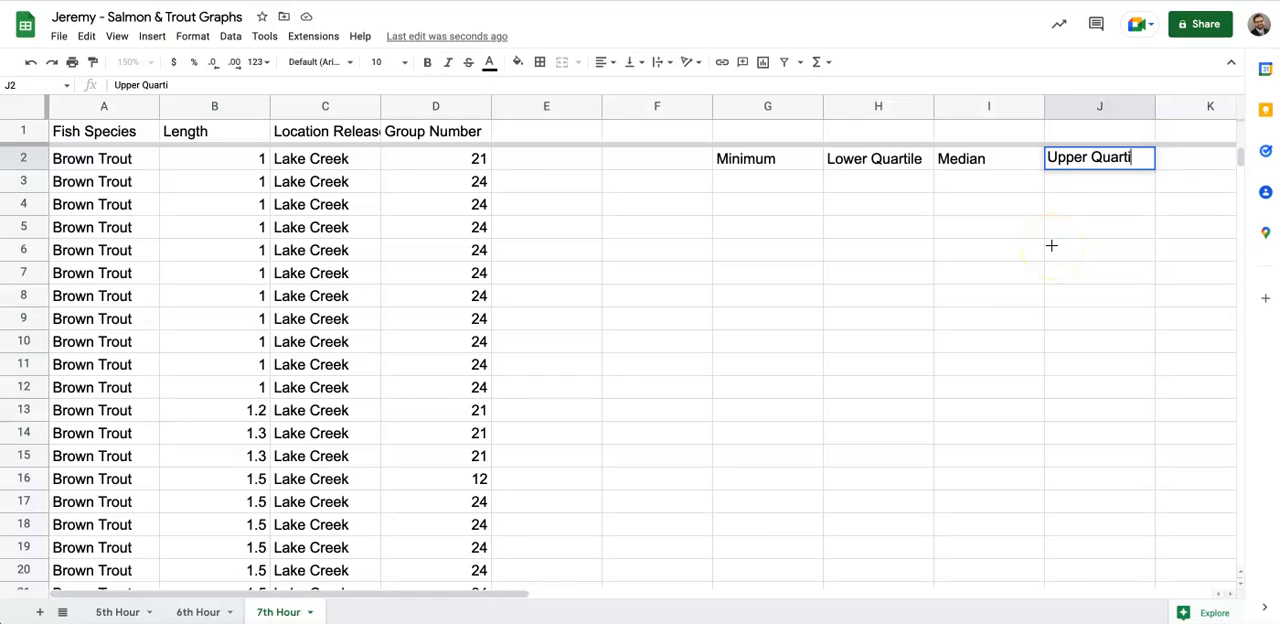
{"action": "left_click", "coordinate": [1141, 160]}
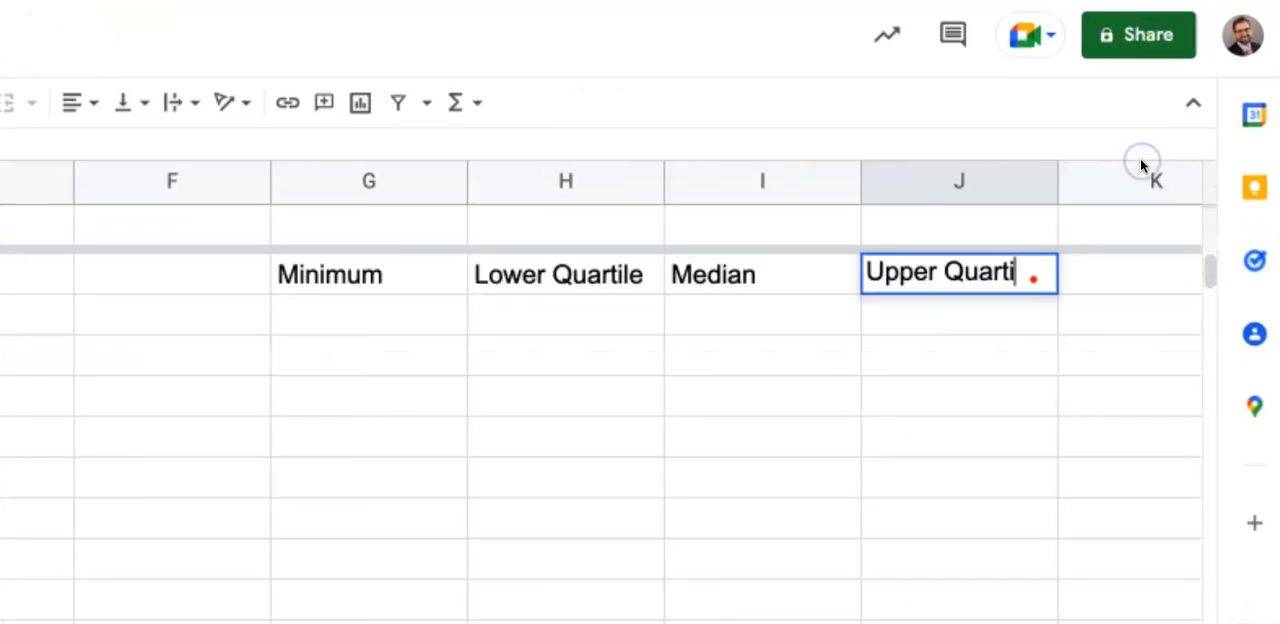
{"action": "left_click", "coordinate": [773, 16]}
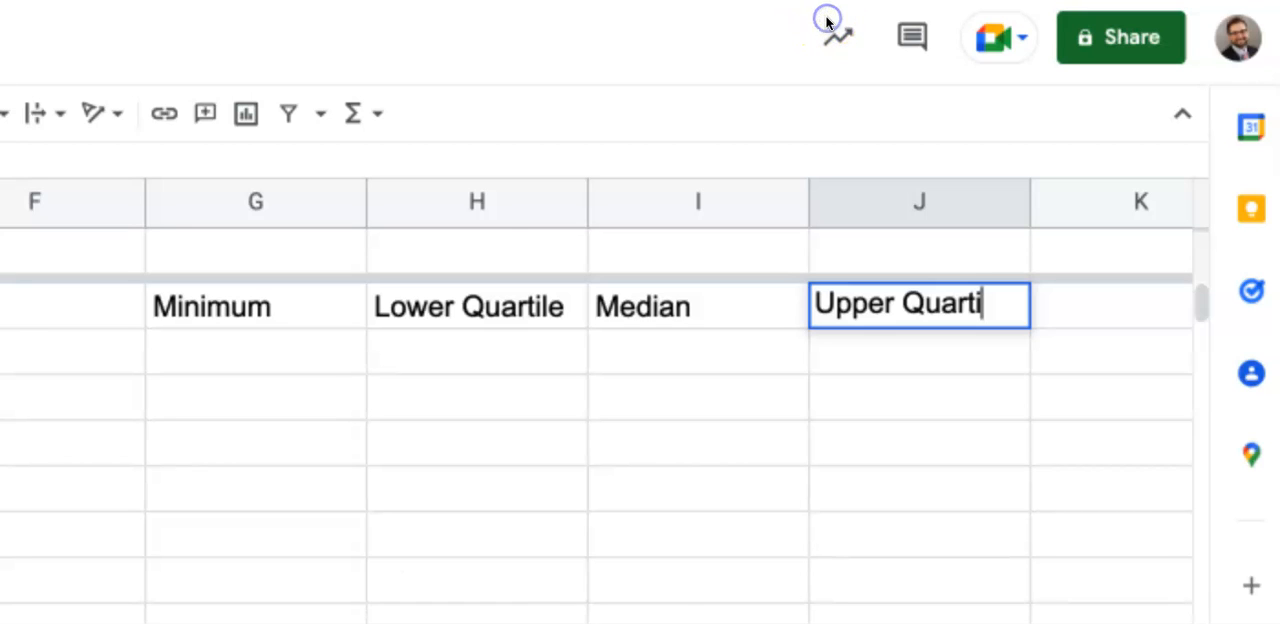
{"action": "type", "text": "le"}
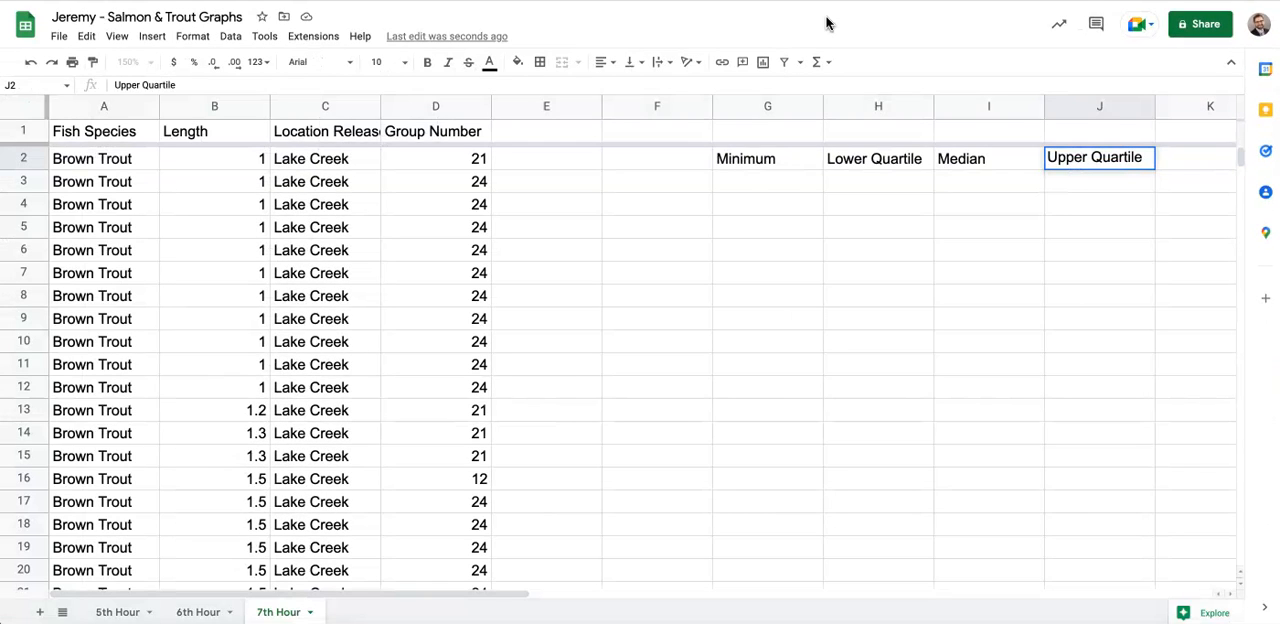
{"action": "left_click", "coordinate": [1177, 164]}
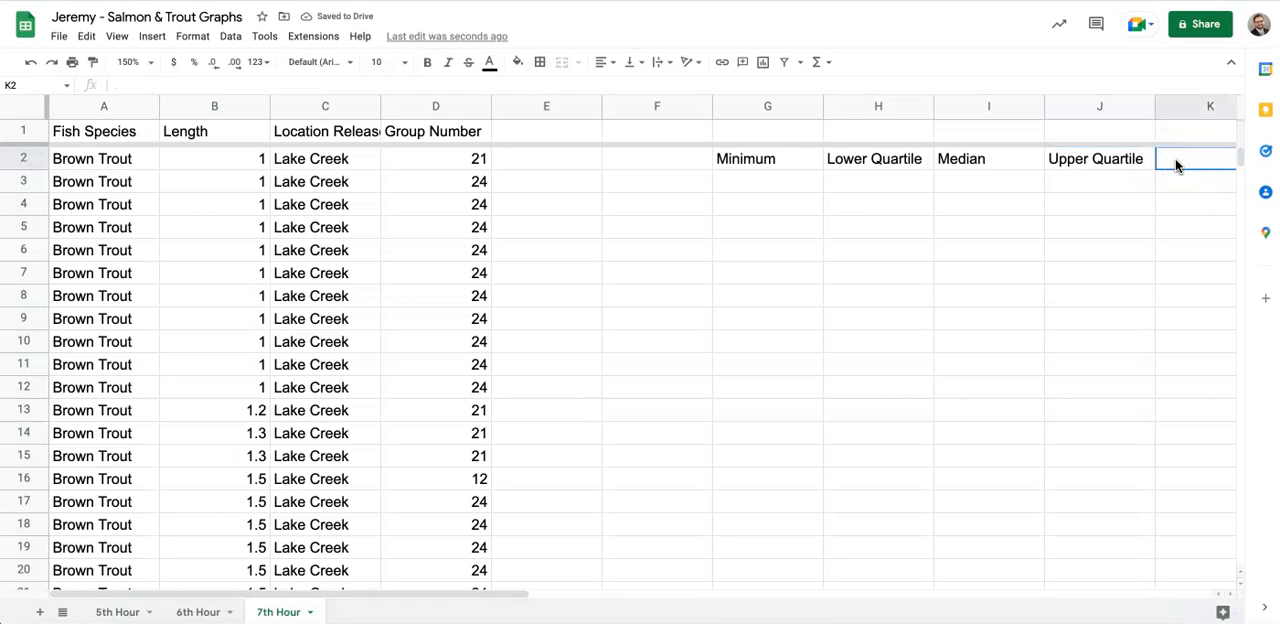
- Label cell K2 "Maximum" and cell F3 "Brown Trout" to complete the header row and name the first data row
{"action": "type", "text": "Ma"}
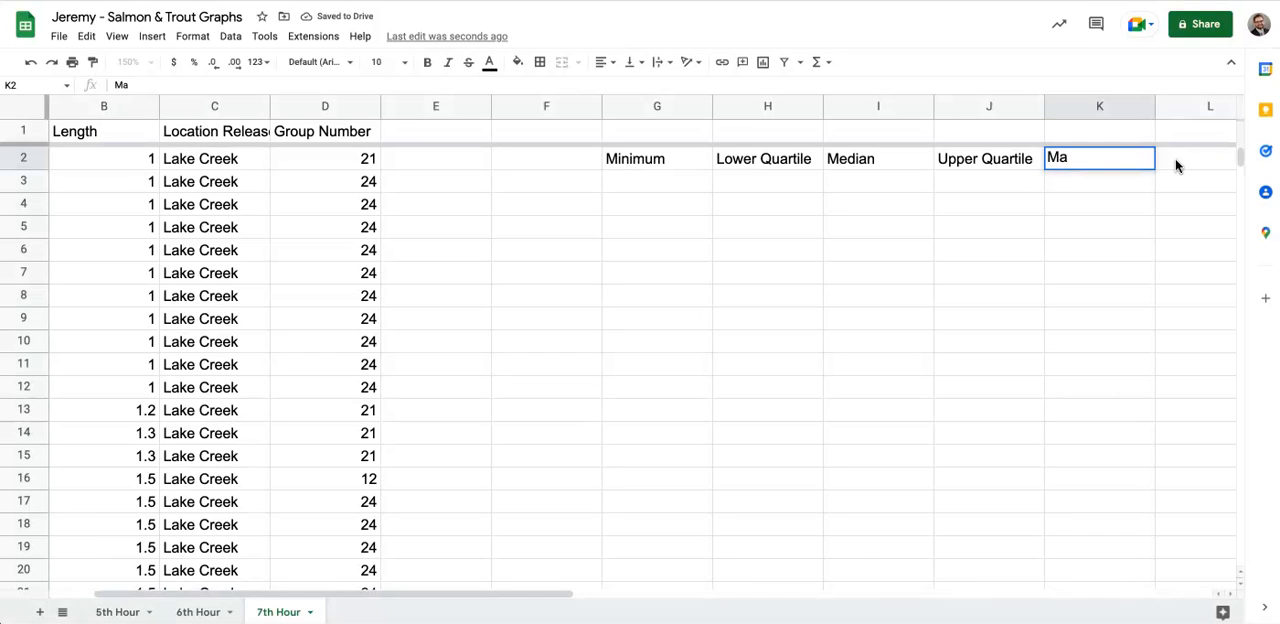
{"action": "left_click", "coordinate": [1085, 163]}
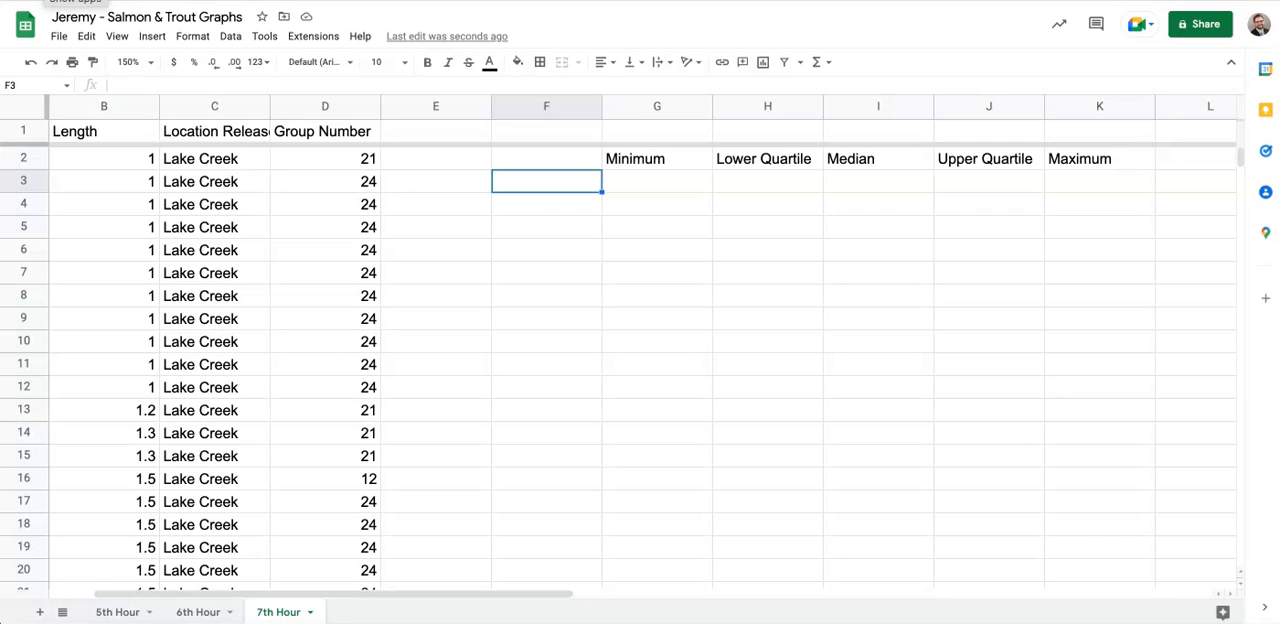
{"action": "type", "text": "Bro"}
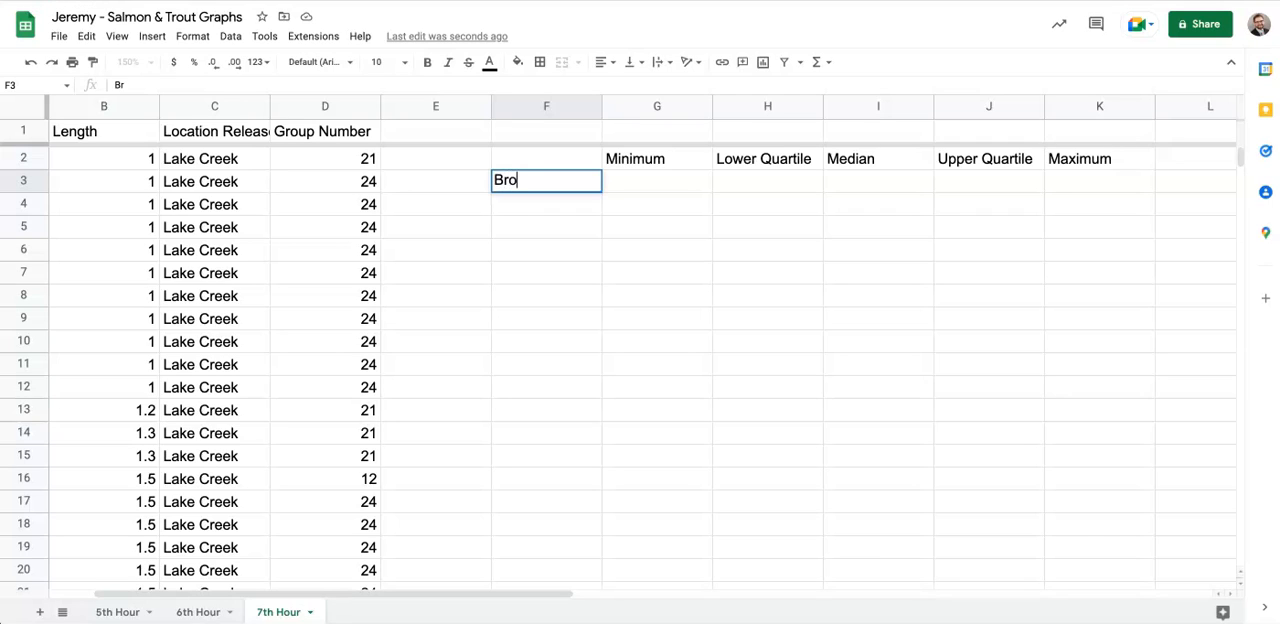
{"action": "type", "text": "wn Trout"}
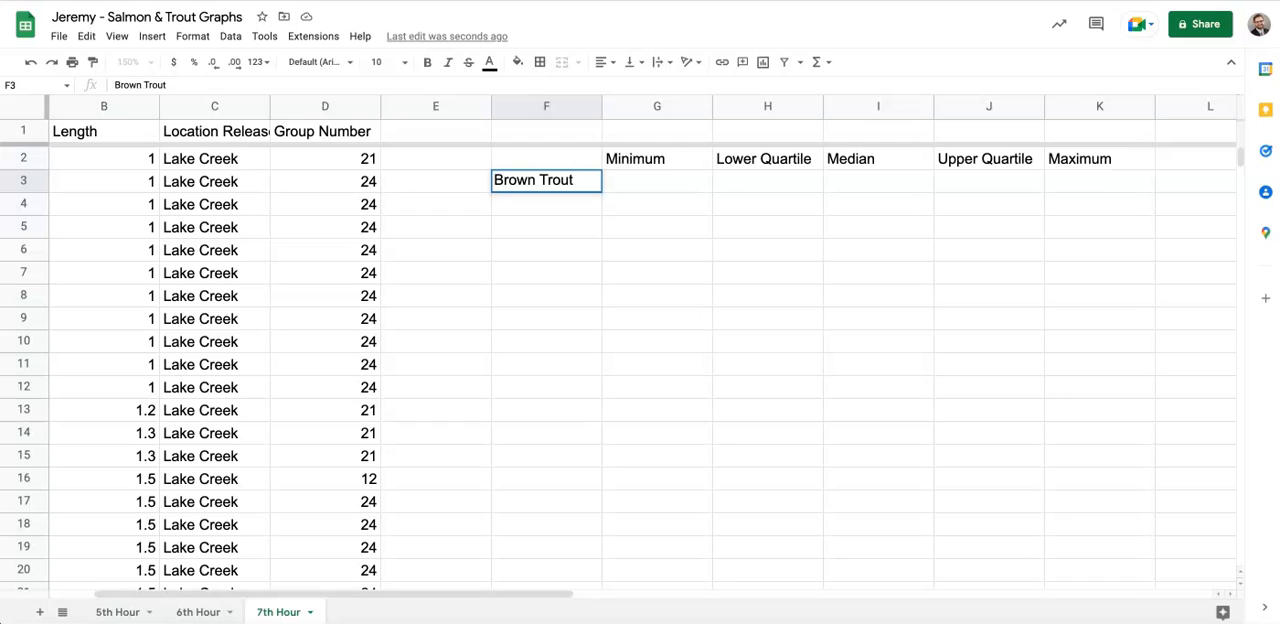
- Calculate the Brown Trout minimum length in cell G3 with the formula =min(B2:B42)
{"action": "left_click", "coordinate": [643, 190]}
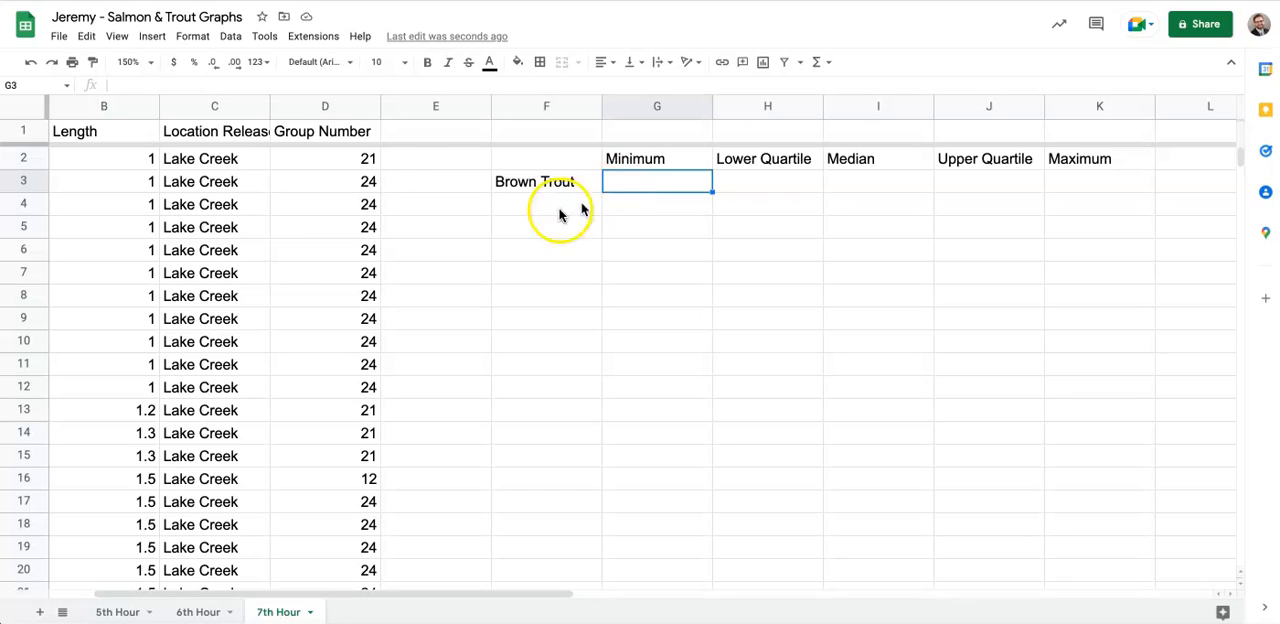
{"action": "scroll", "coordinate": [247, 250], "scroll_direction": "left", "scroll_amount": 2}
{"action": "scroll", "coordinate": [247, 250], "scroll_direction": "down", "scroll_amount": 1}
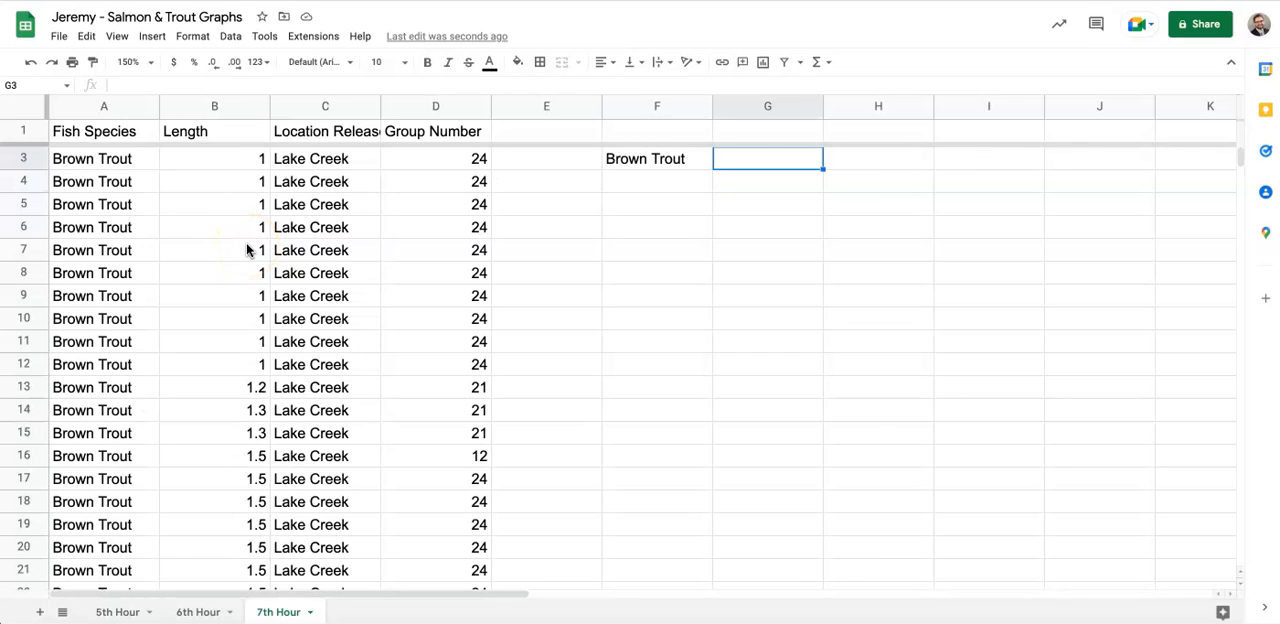
{"action": "scroll", "coordinate": [247, 250], "scroll_direction": "up", "scroll_amount": 1}
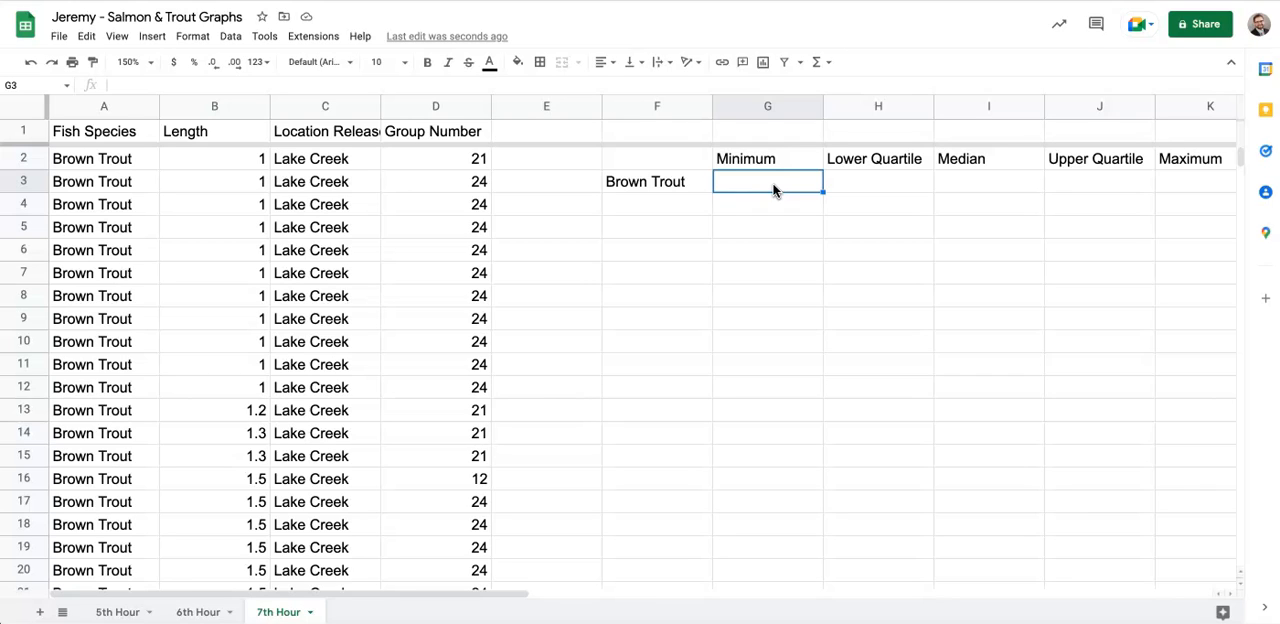
{"action": "type", "text": "="}
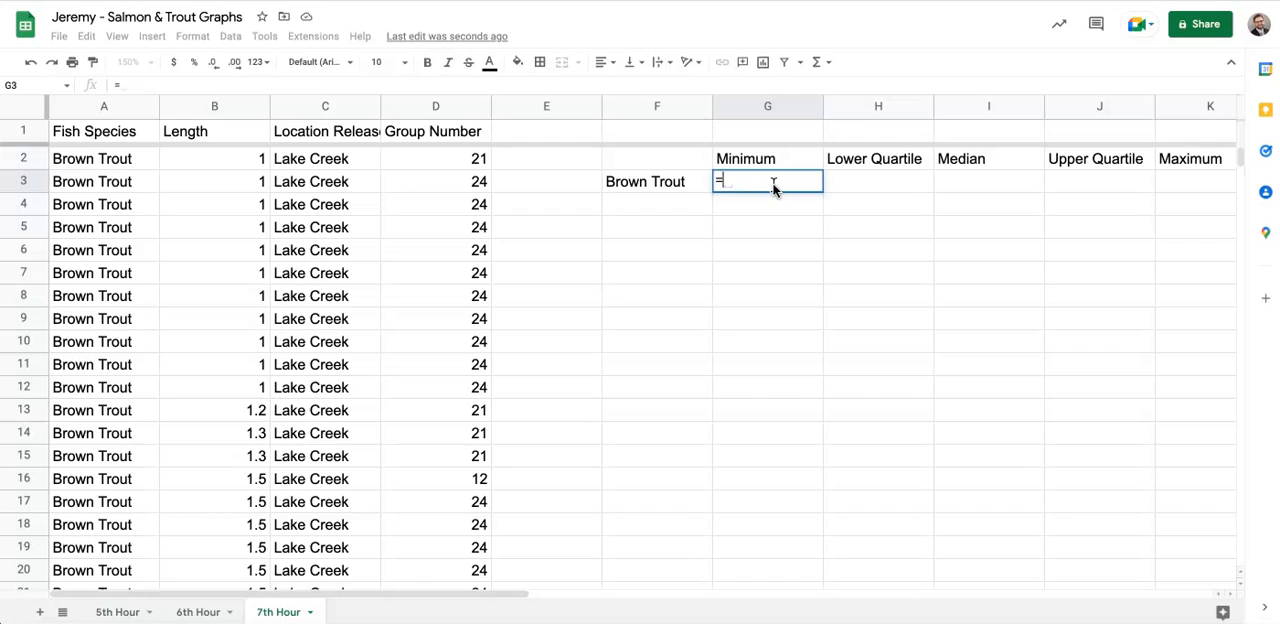
{"action": "type", "text": "min"}
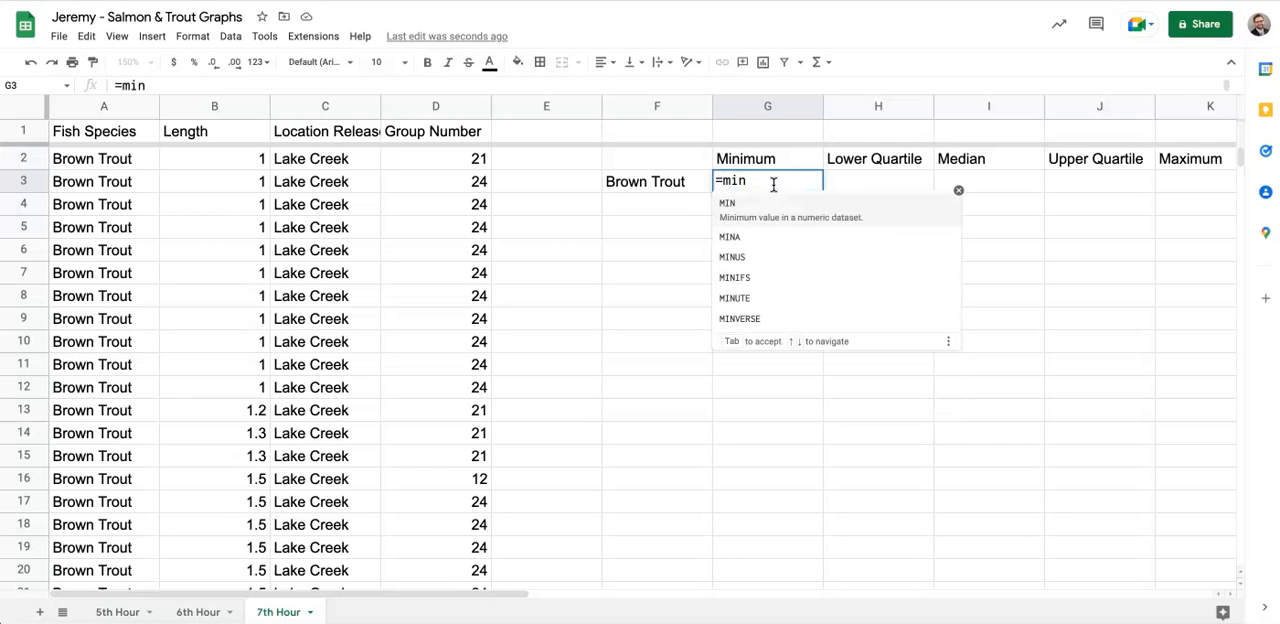
{"action": "type", "text": "("}
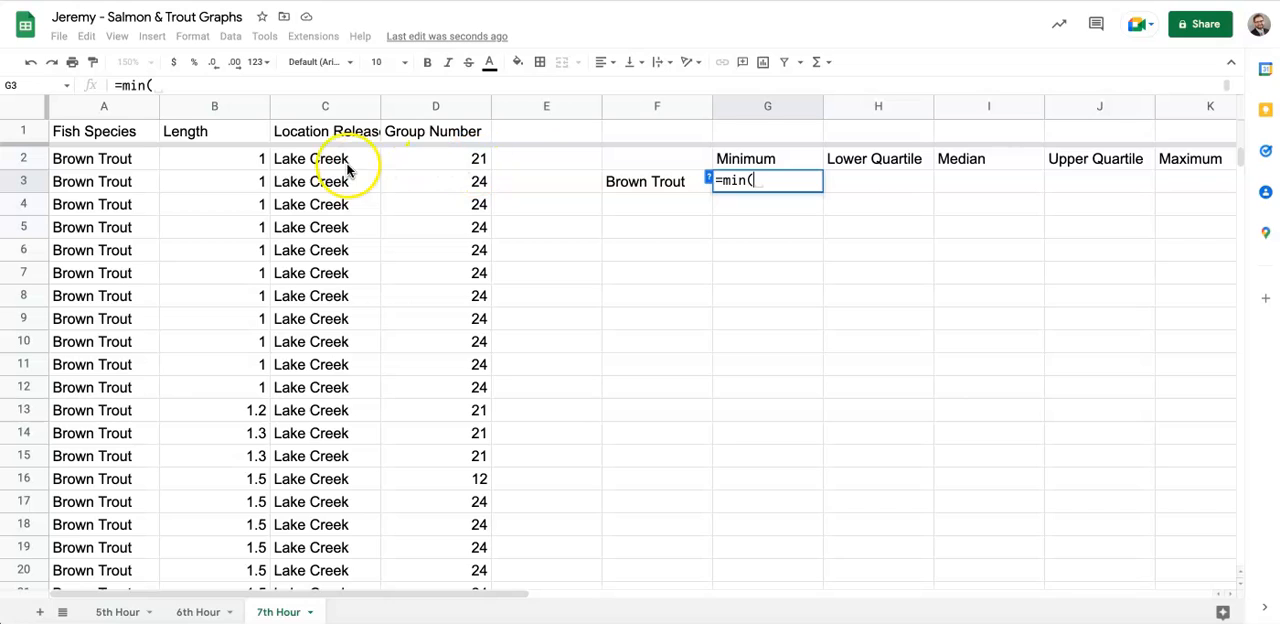
{"action": "left_click_drag", "start_coordinate": [248, 165], "coordinate": [238, 546]}
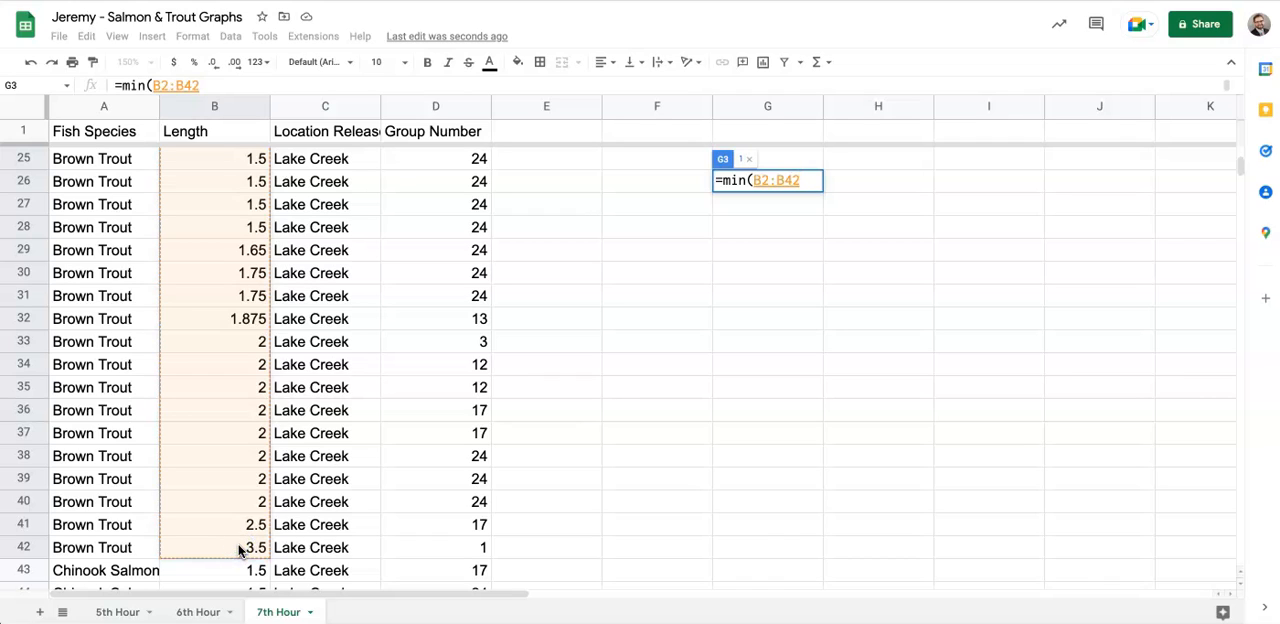
{"action": "type", "text": ")"}
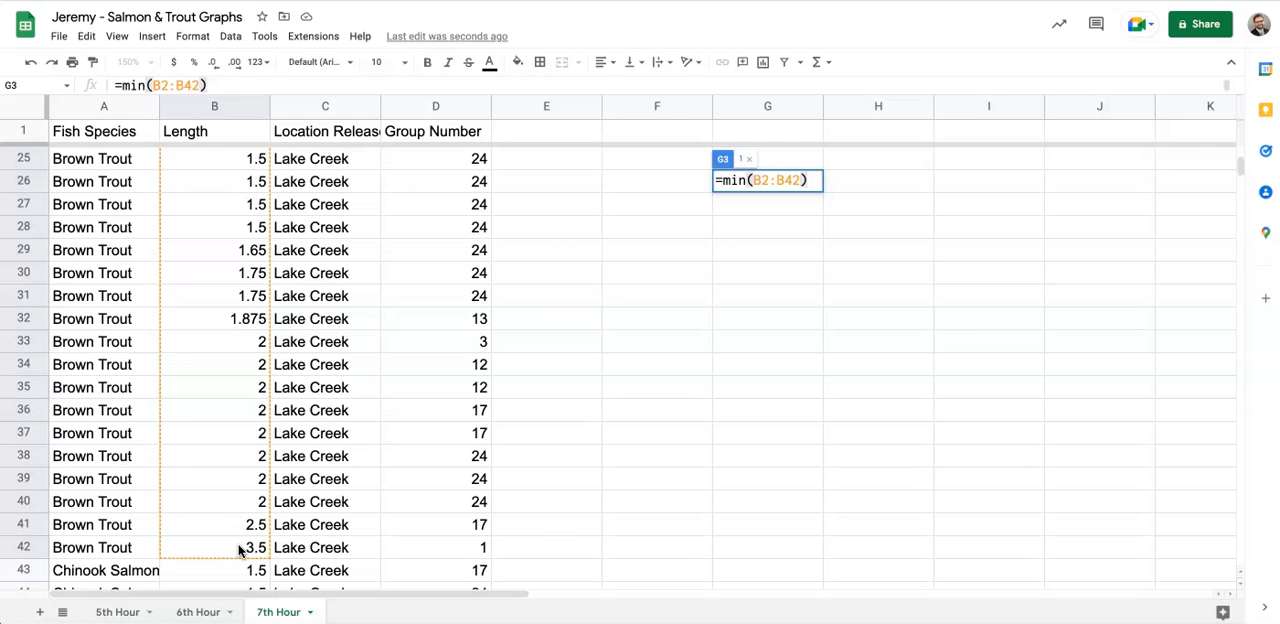
{"action": "key", "text": "Return"}
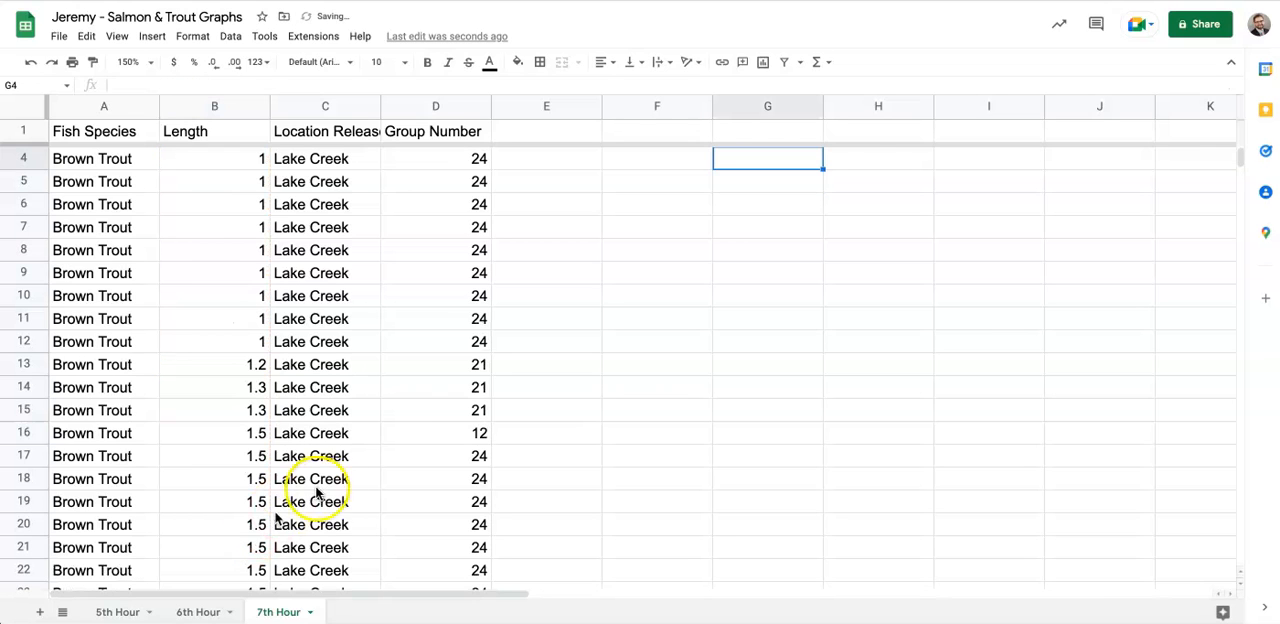
{"action": "scroll", "coordinate": [668, 364], "scroll_direction": "up", "scroll_amount": 1}
{"action": "left_click", "coordinate": [795, 180]}
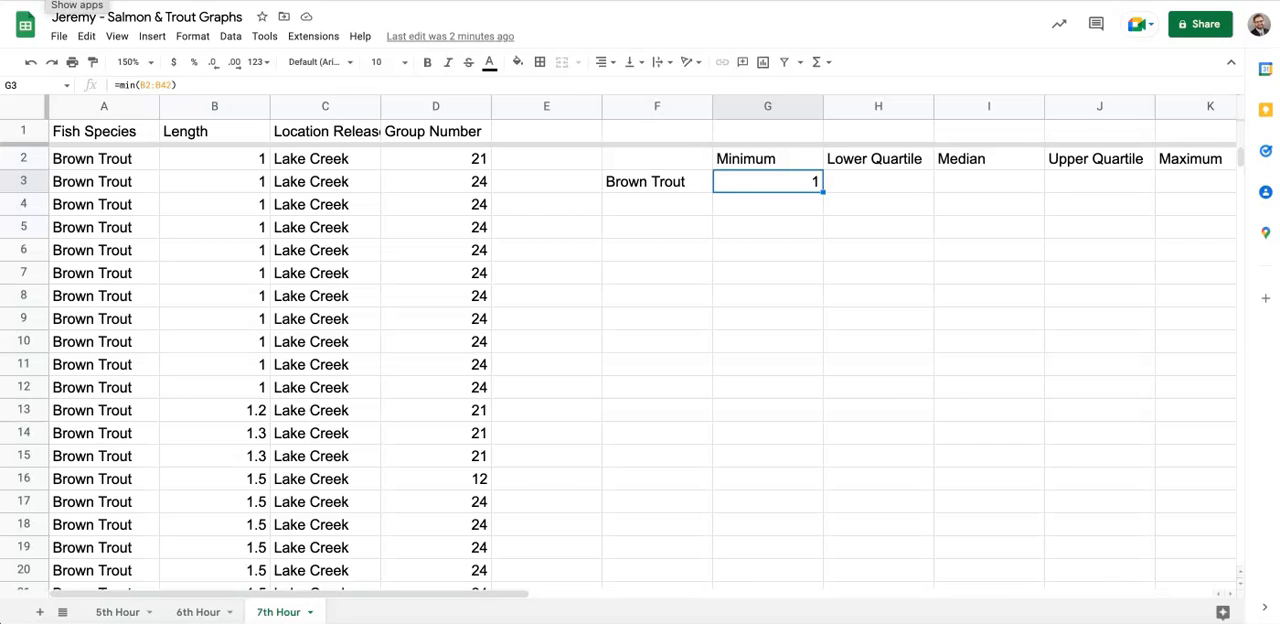
{"action": "left_click", "coordinate": [883, 183]}
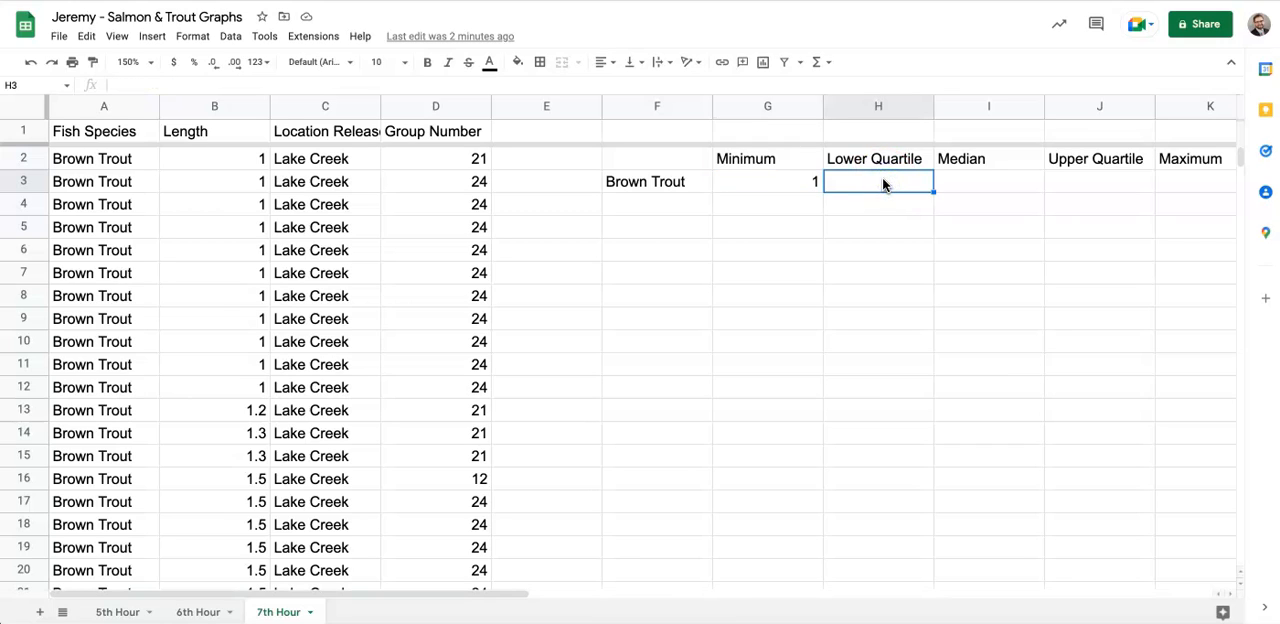
{"action": "type", "text": "="}
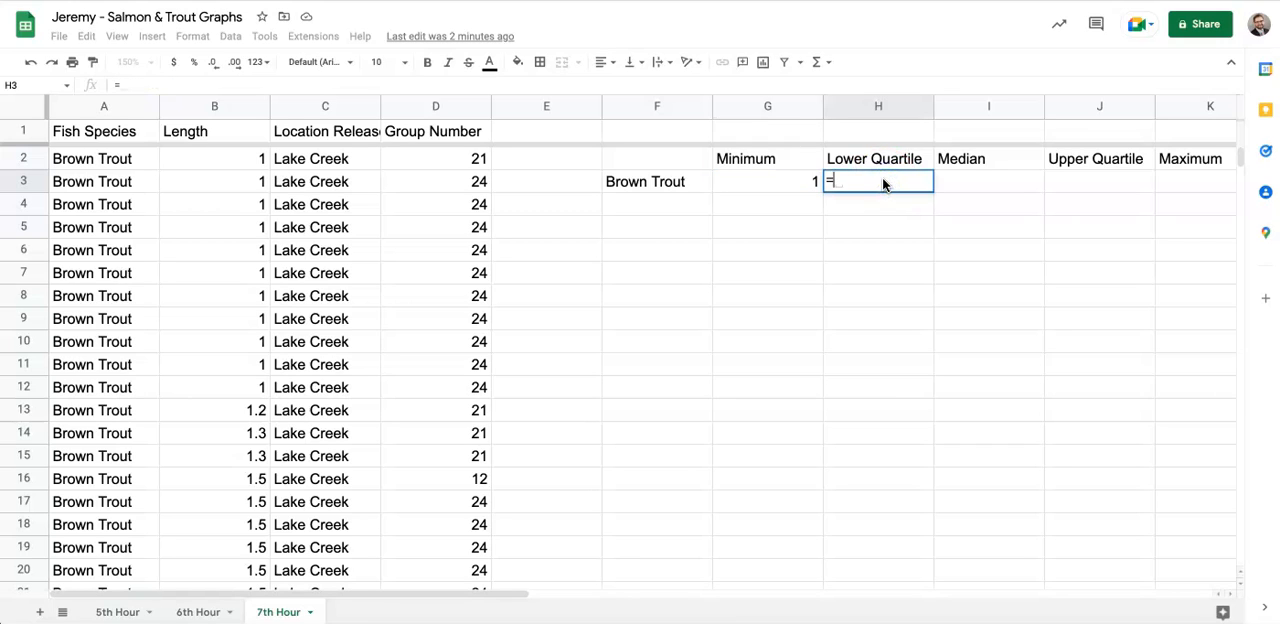
{"action": "type", "text": "qua"}
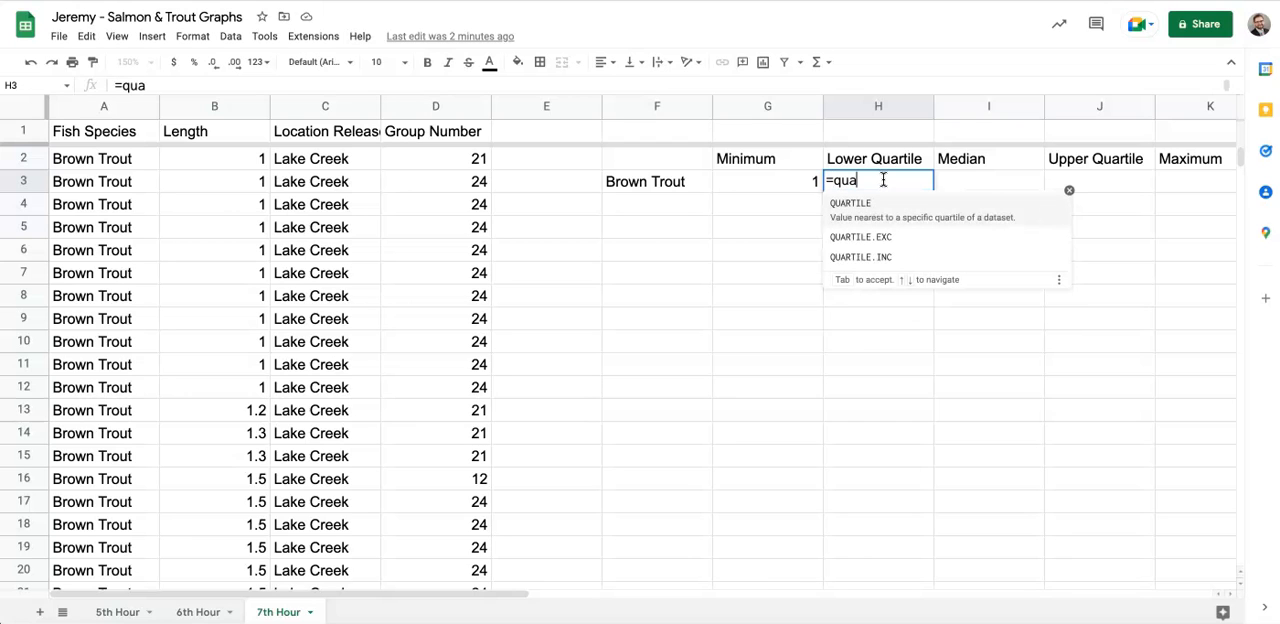
{"action": "left_click", "coordinate": [856, 210]}
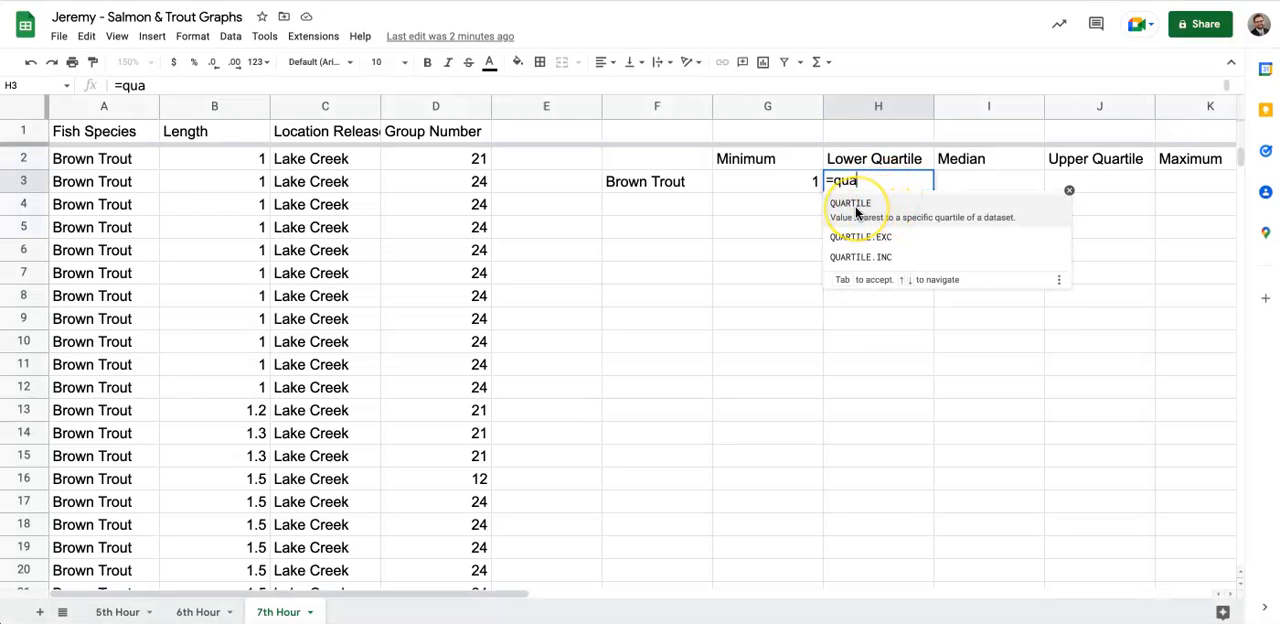
{"action": "left_click", "coordinate": [856, 210]}
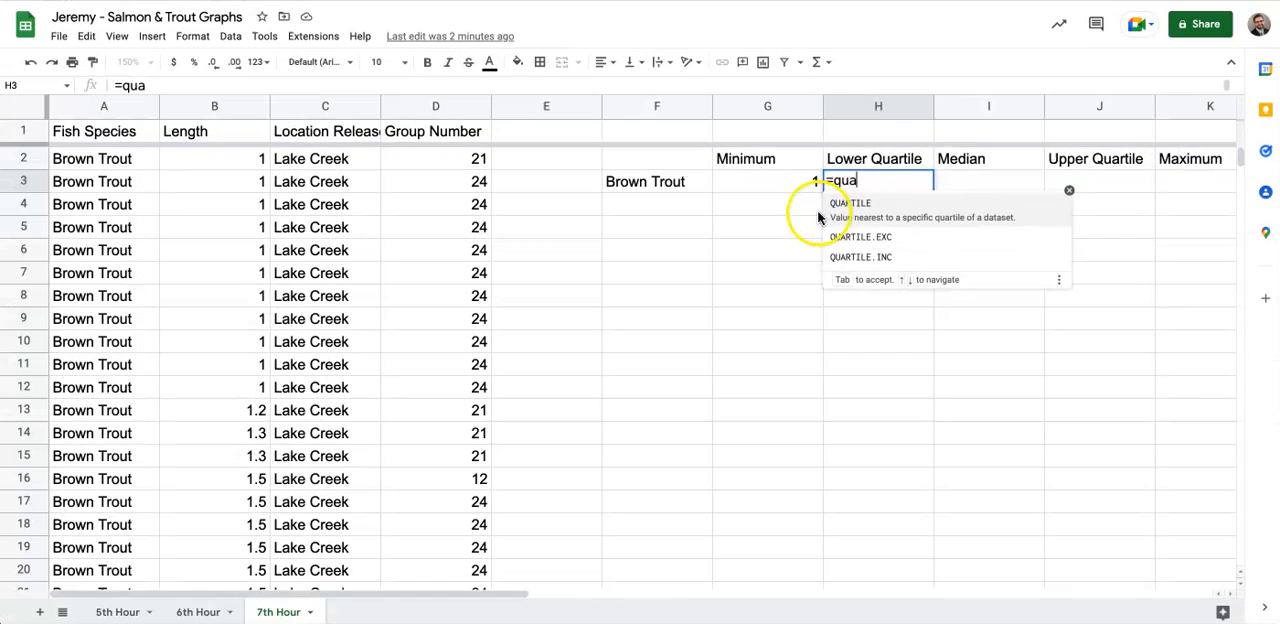
{"action": "key", "text": "Escape"}
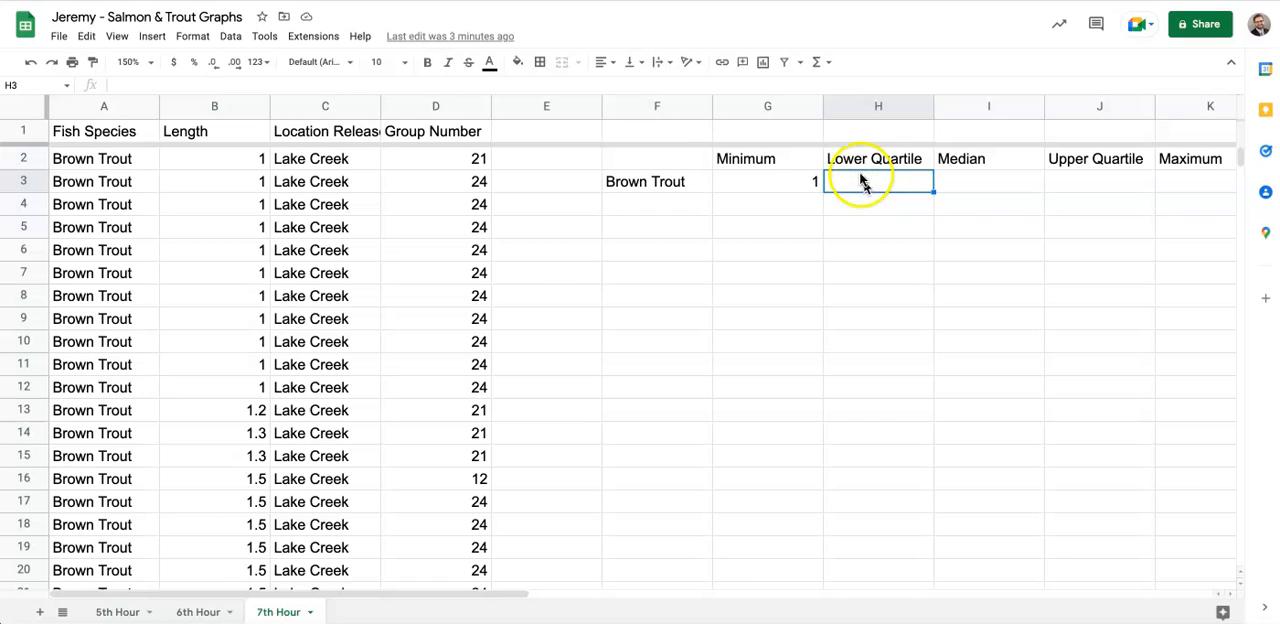
- Calculate the Brown Trout lower quartile in cell H3 with the formula =quartile(b2:b42,1)
{"action": "type", "text": "=quartile(b2:b42,1)"}
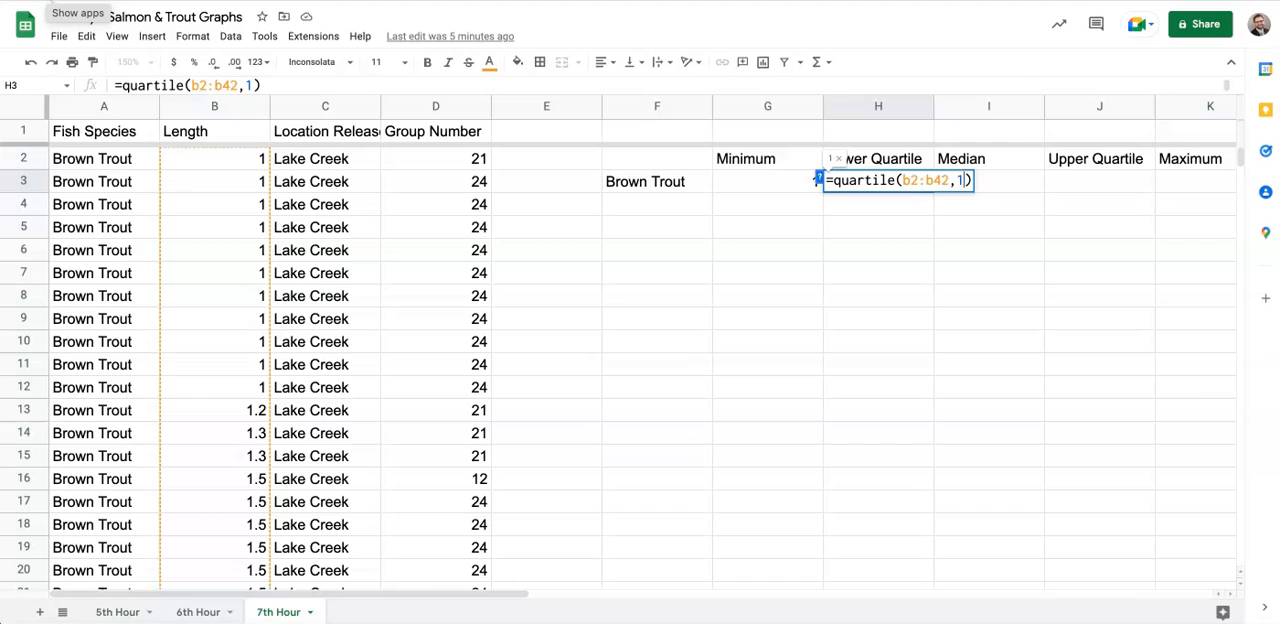
{"action": "key", "text": "Return"}
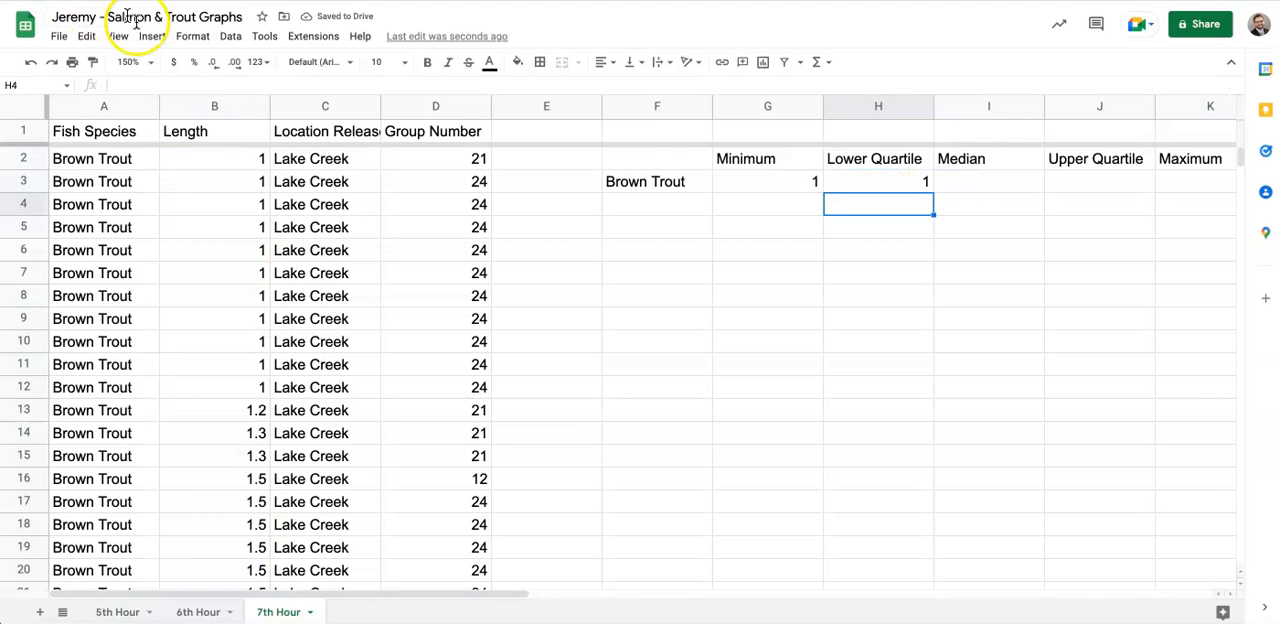
- Copy the lower quartile formula text from H3 into J3 beneath Upper Quartile, keeping the range B2:B42
{"action": "left_click", "coordinate": [905, 183]}
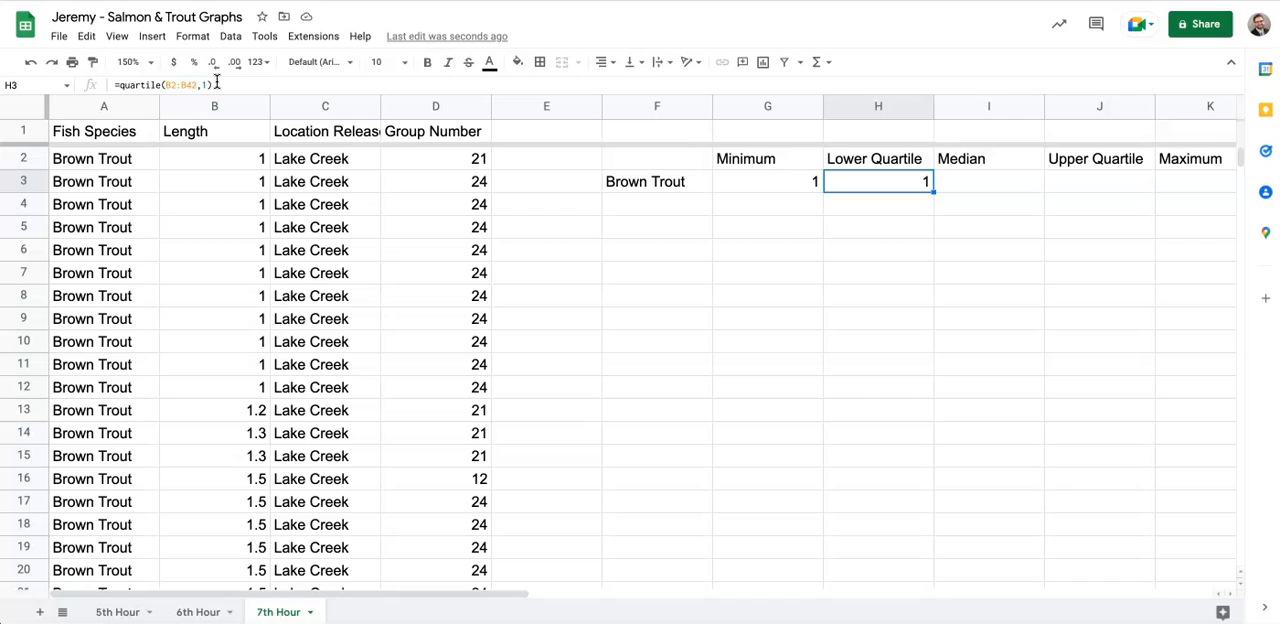
{"action": "left_click_drag", "start_coordinate": [213, 85], "coordinate": [115, 85]}
{"action": "key", "text": "ctrl+c"}
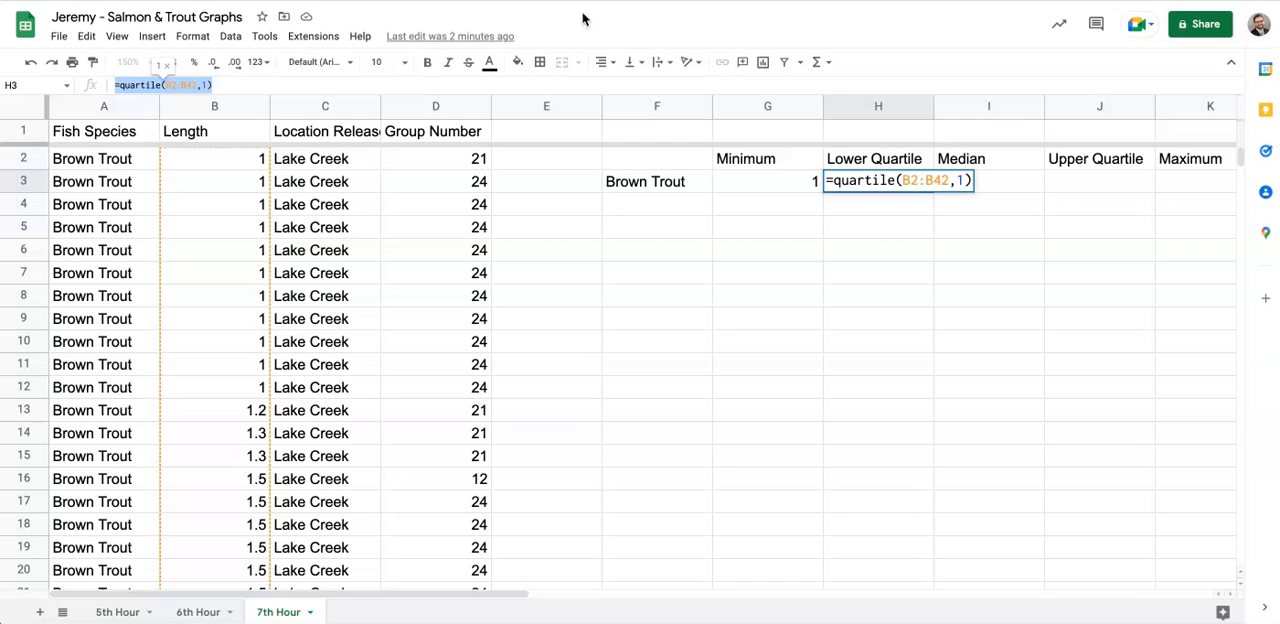
{"action": "left_click", "coordinate": [1071, 186]}
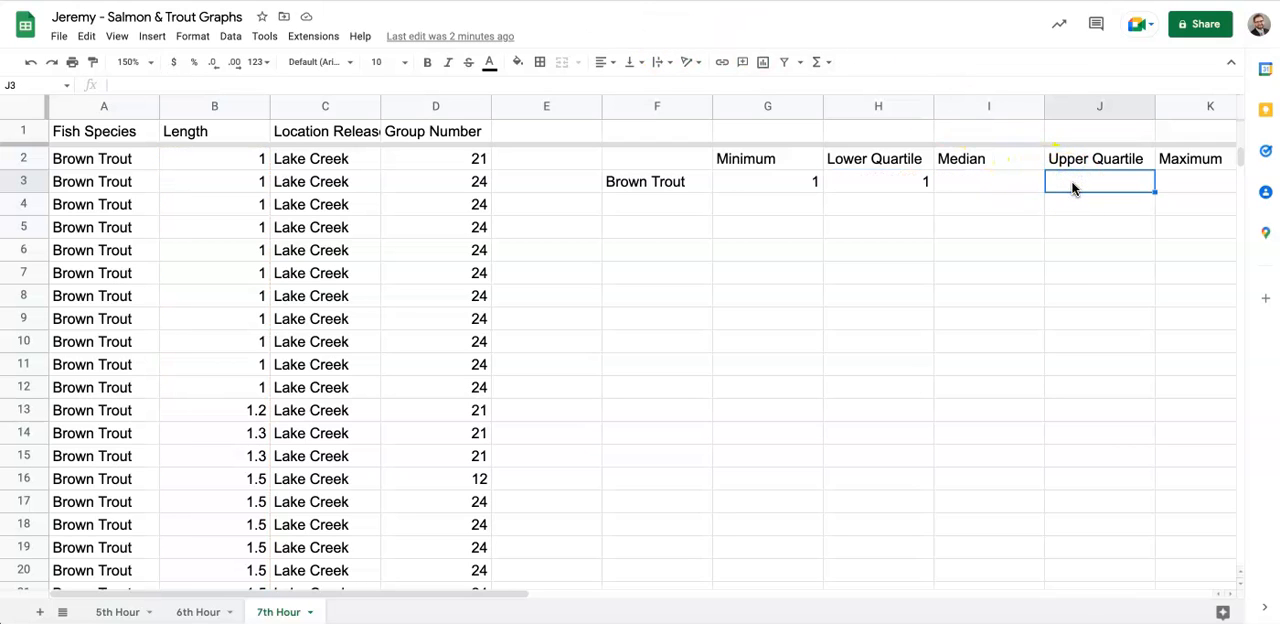
{"action": "key", "text": "ctrl+v"}
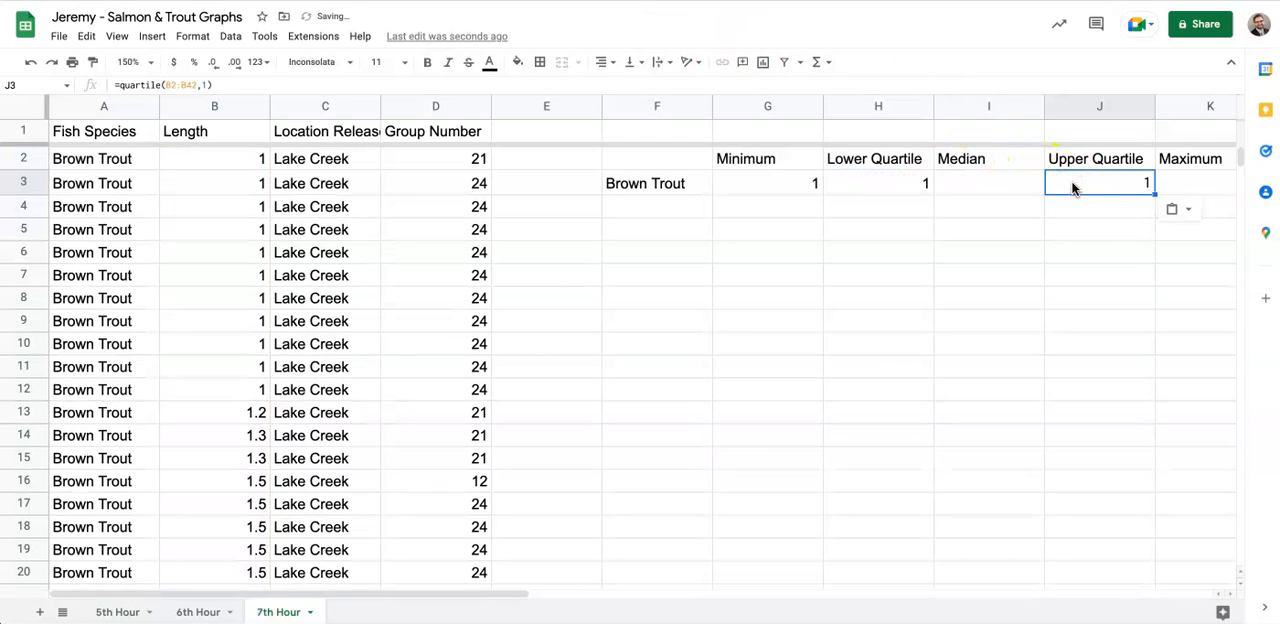
- Set the quartile number in the J3 formula to 3, making it =quartile(B2:B42,3)
{"action": "left_click", "coordinate": [130, 87]}
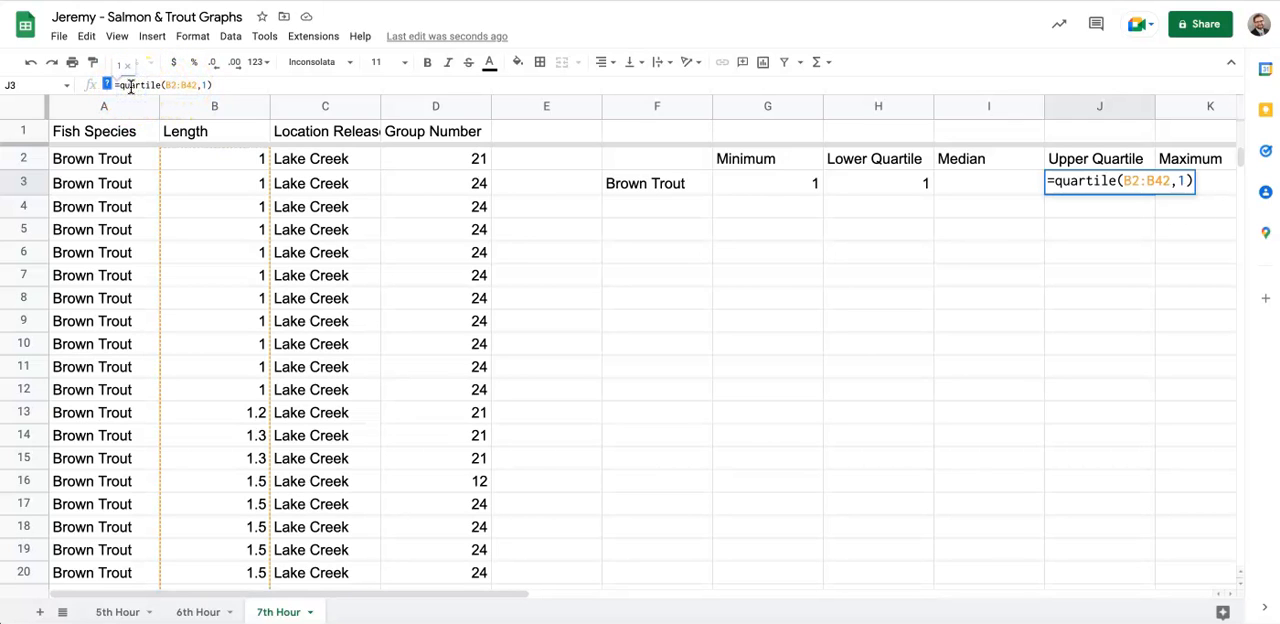
{"action": "left_click", "coordinate": [207, 85]}
{"action": "key", "text": "BackSpace"}
{"action": "type", "text": "3"}
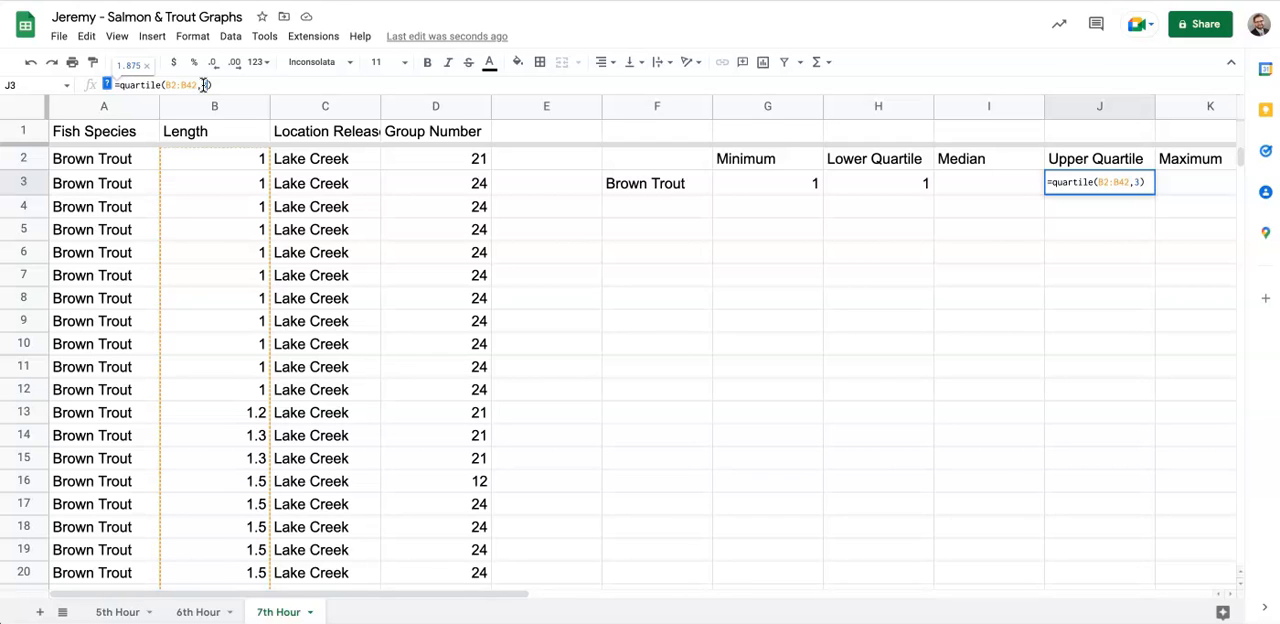
{"action": "key", "text": "Return"}
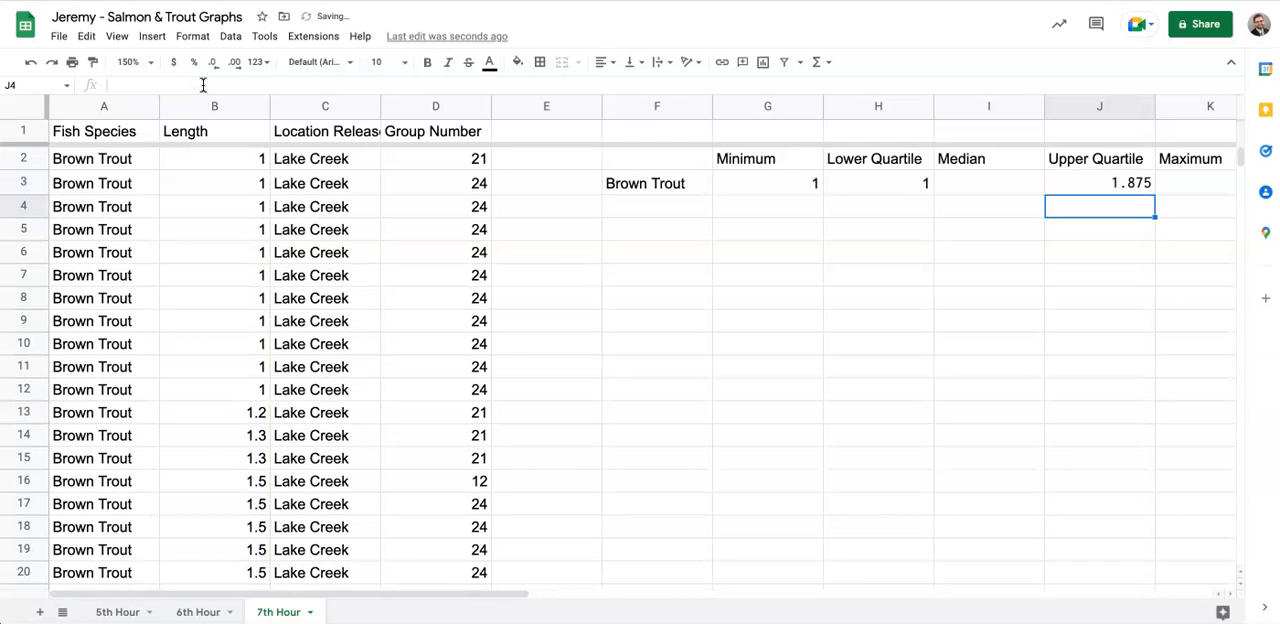
{"action": "double_click", "coordinate": [1102, 181]}
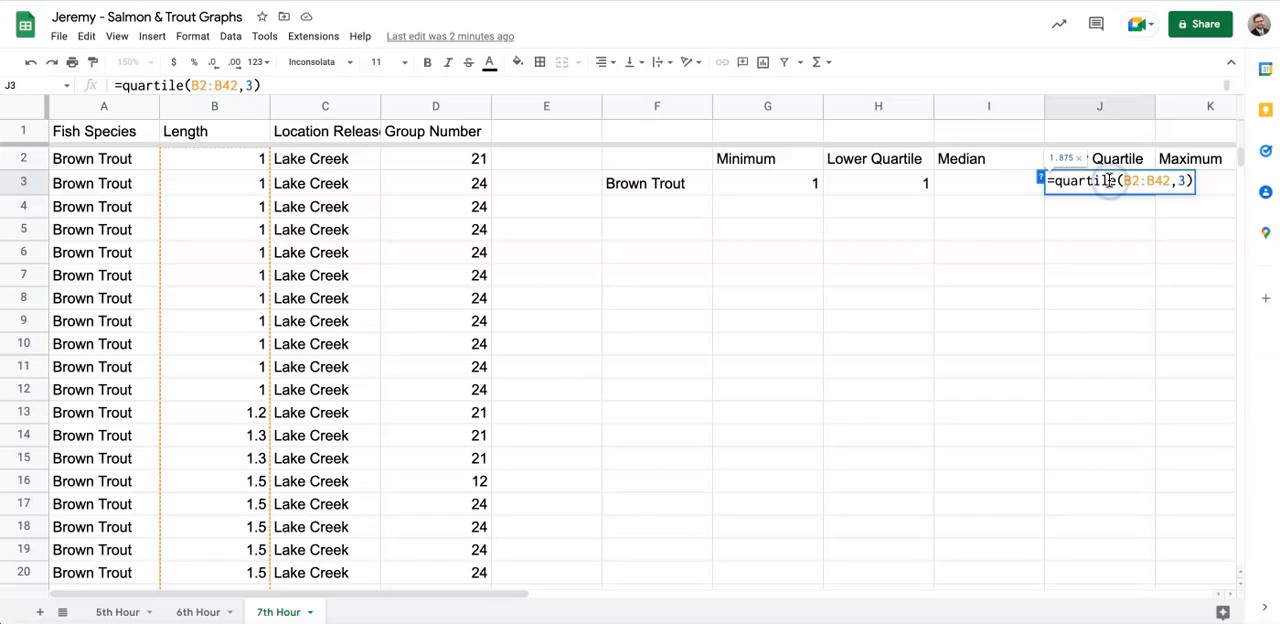
{"action": "key", "text": "Return"}
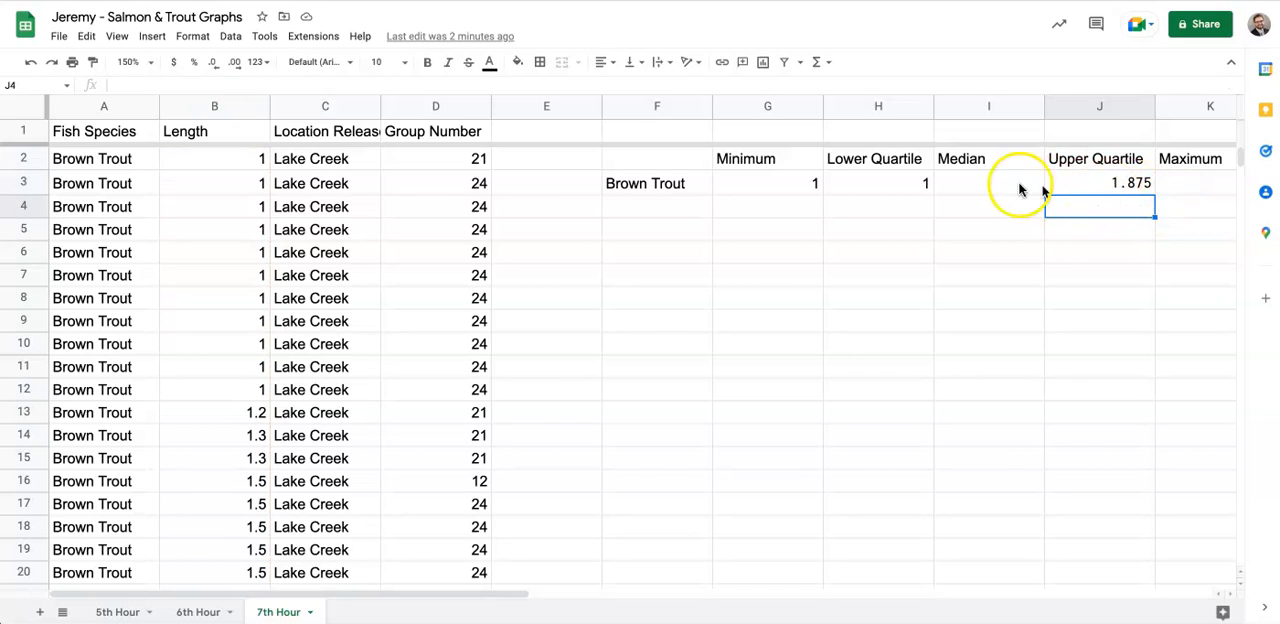
- Calculate the Brown Trout median length in cell I3 with the formula =MEDIAN(B2:B42)
{"action": "left_click", "coordinate": [990, 182]}
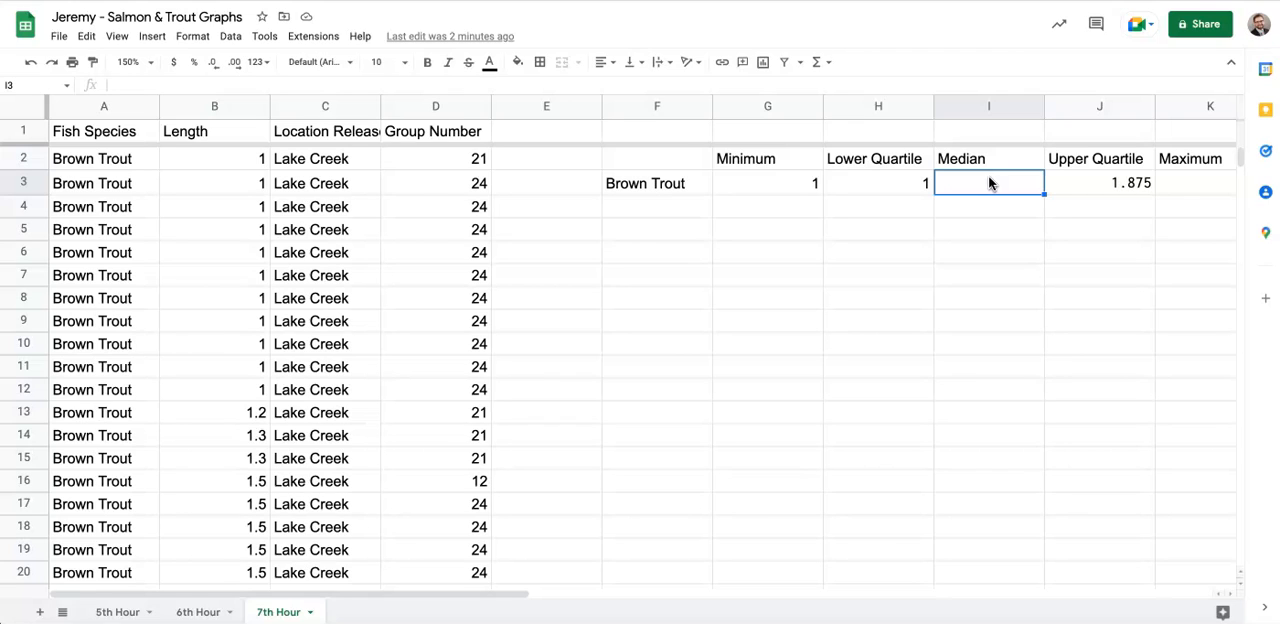
{"action": "type", "text": "=me"}
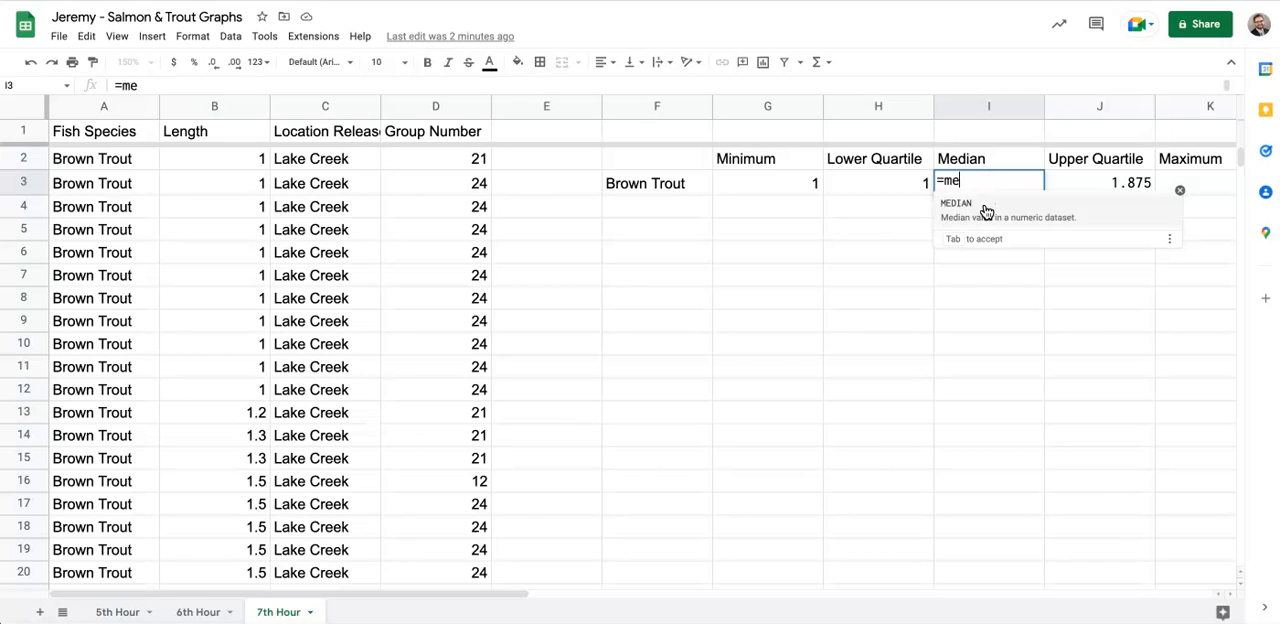
{"action": "left_click", "coordinate": [986, 210]}
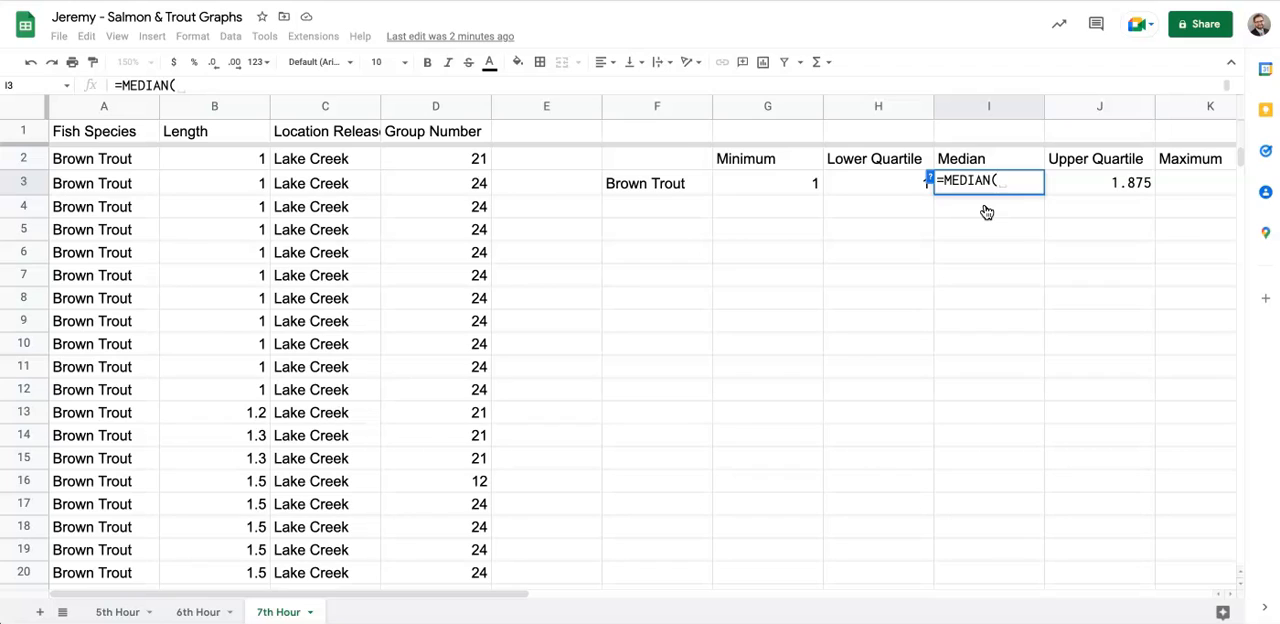
{"action": "type", "text": "B2:"}
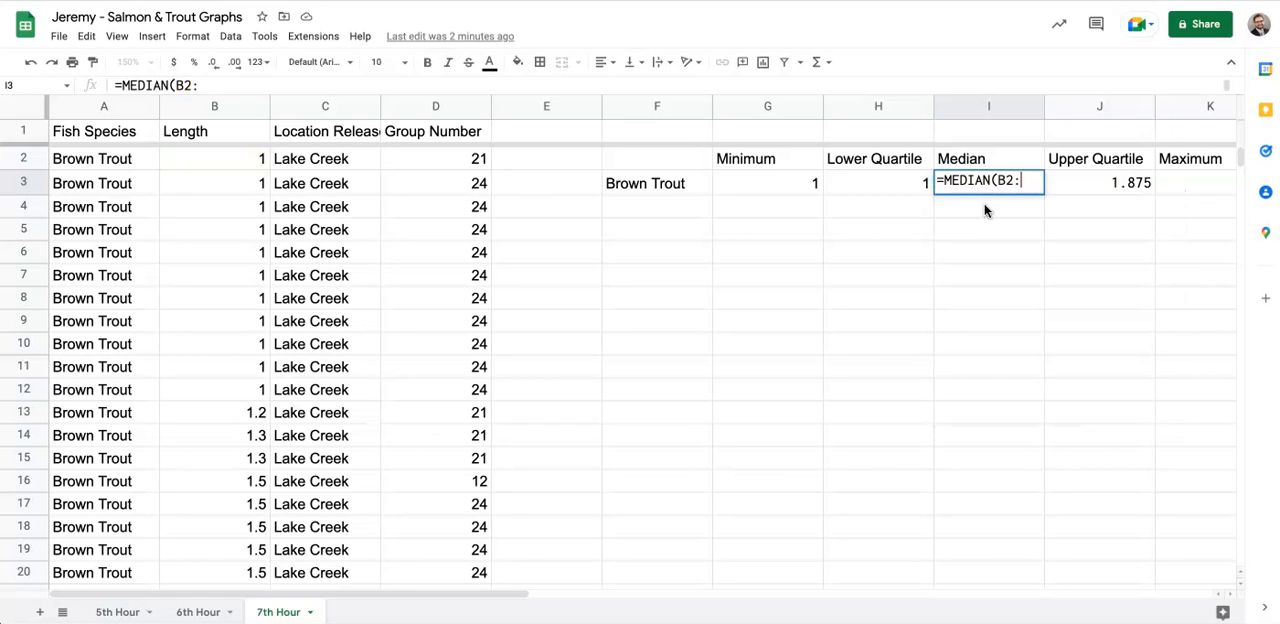
{"action": "type", "text": "B"}
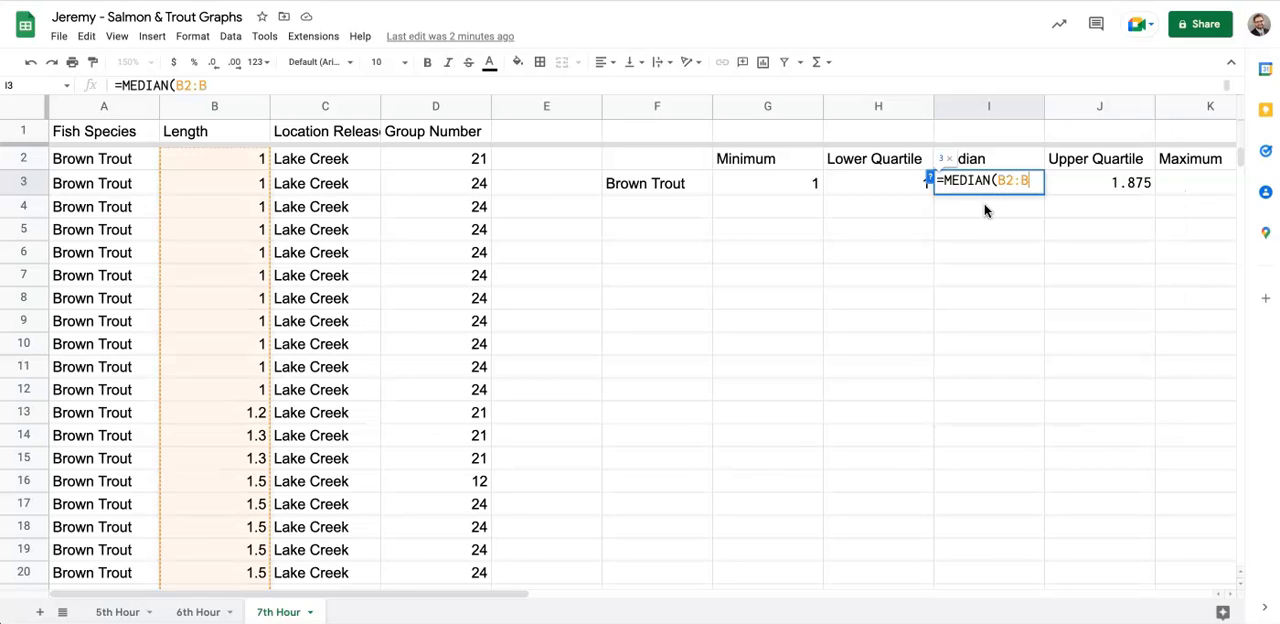
{"action": "type", "text": "42)"}
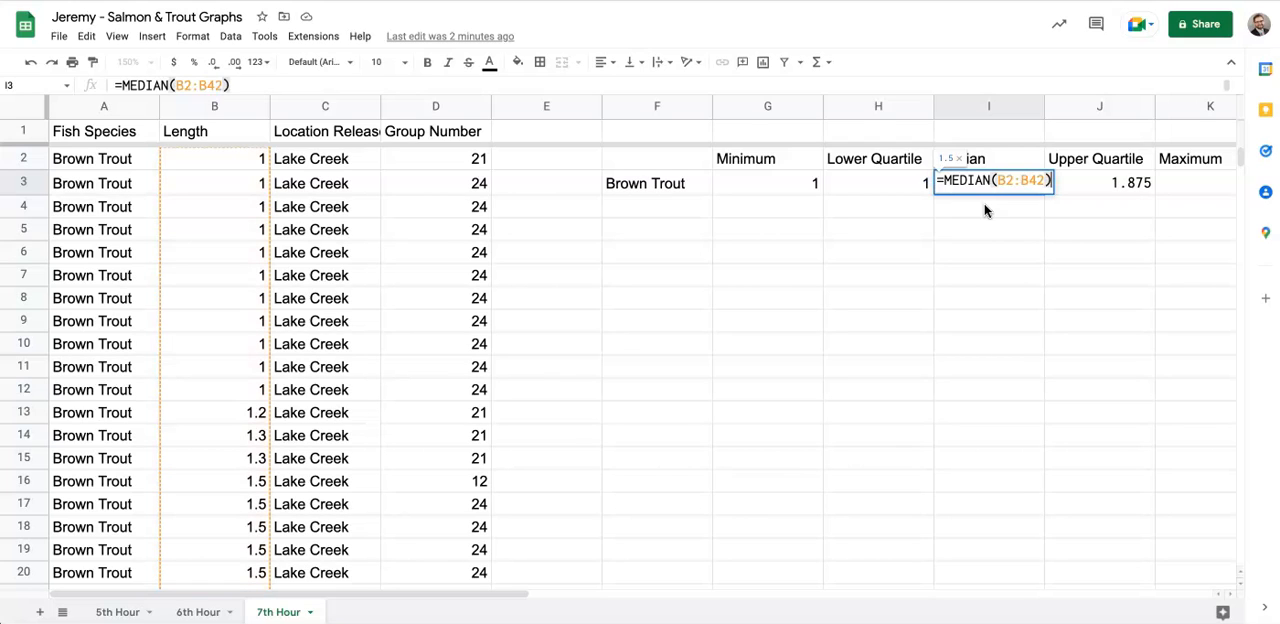
{"action": "key", "text": "Return"}
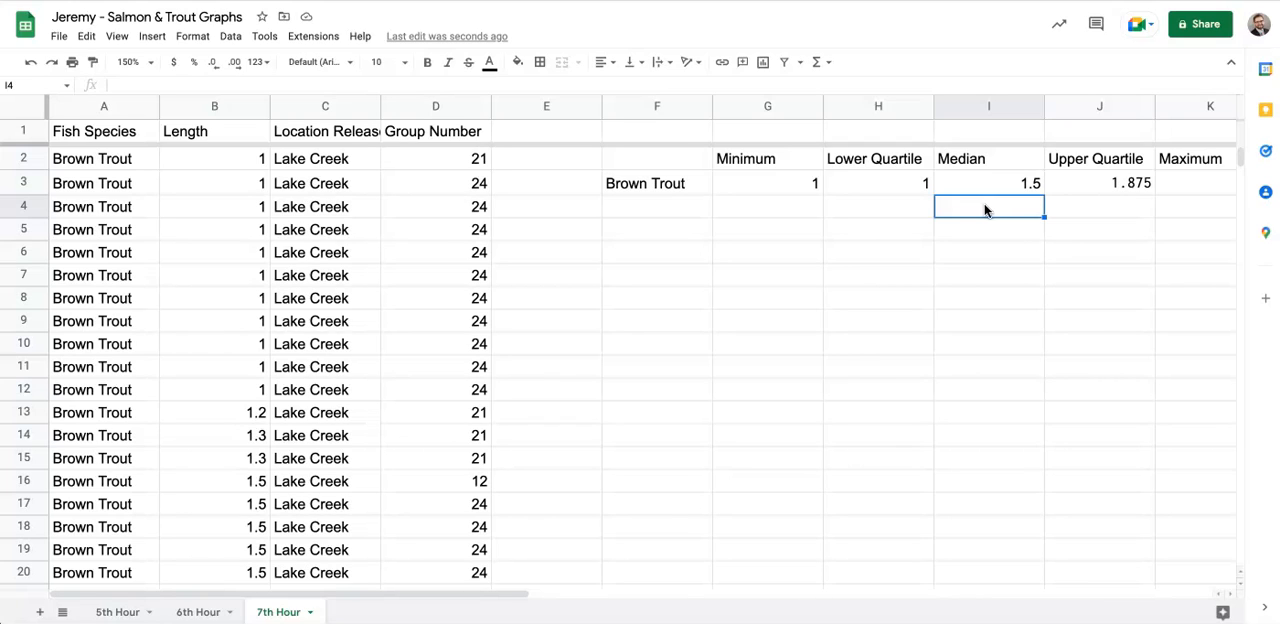
- Calculate the Brown Trout maximum length in cell K3 with the formula =MAX(b2:b42)
{"action": "left_click", "coordinate": [1205, 183]}
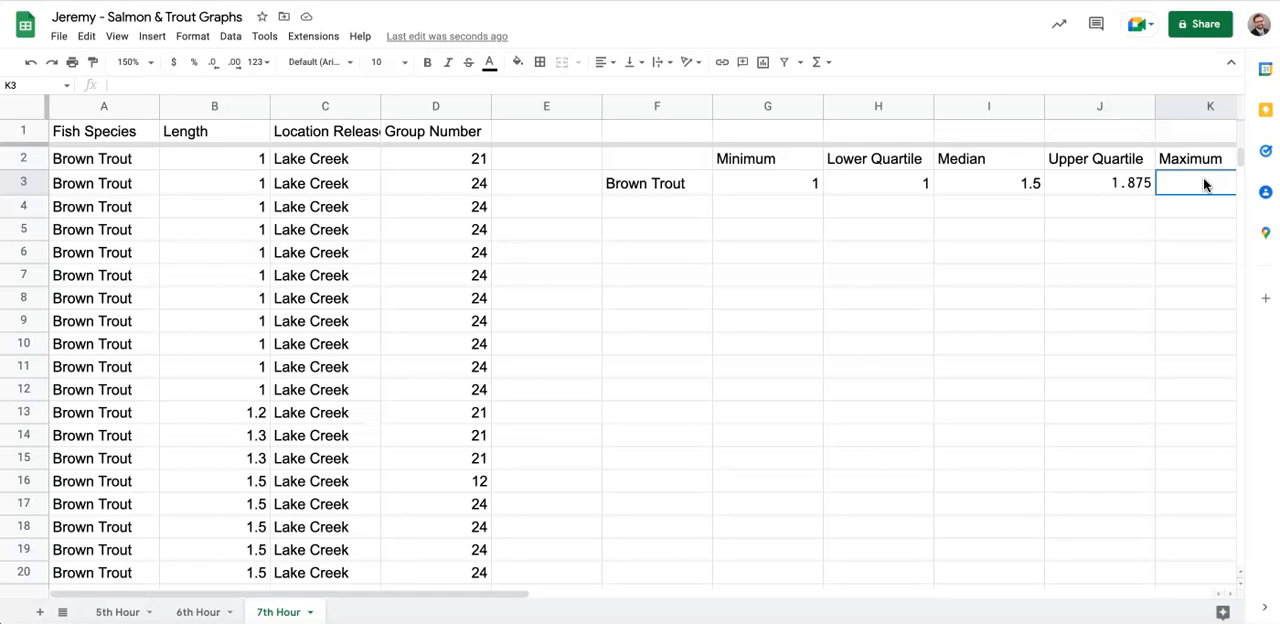
{"action": "type", "text": "=ma"}
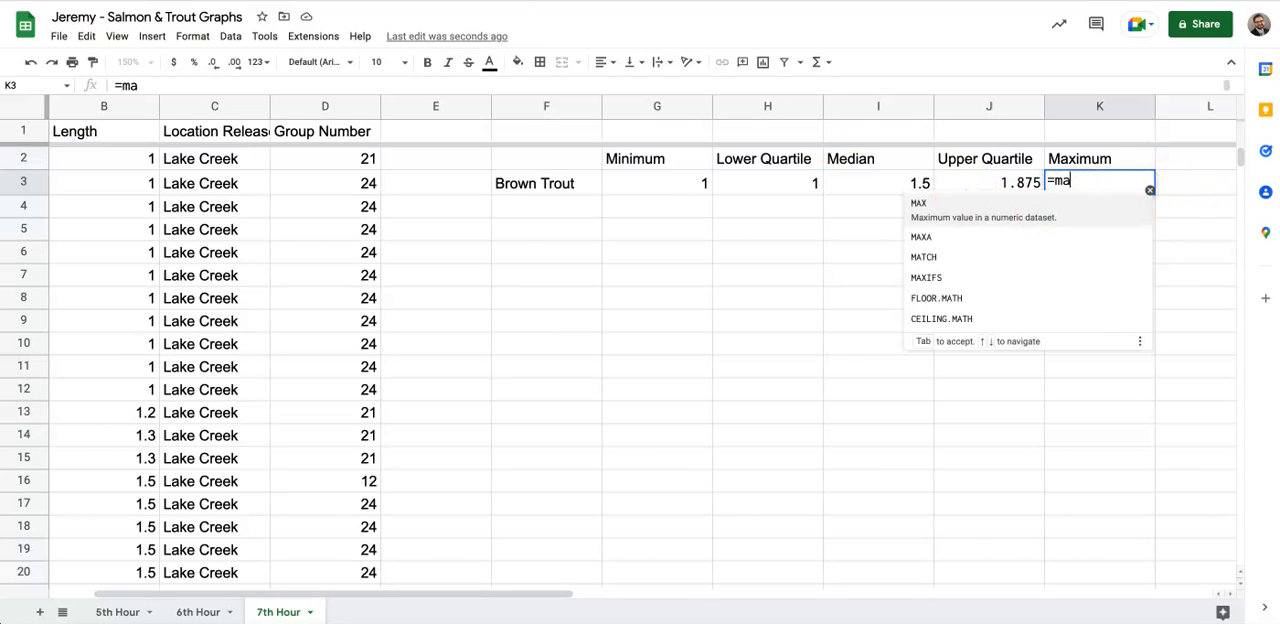
{"action": "left_click", "coordinate": [1103, 202]}
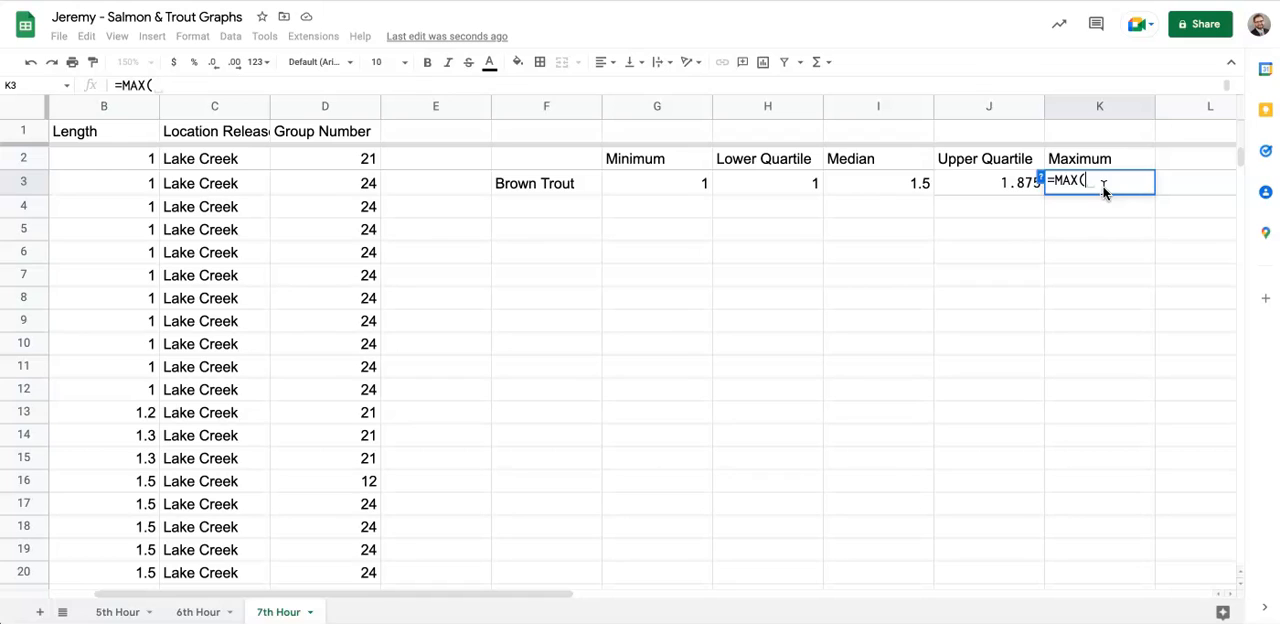
{"action": "type", "text": "b2"}
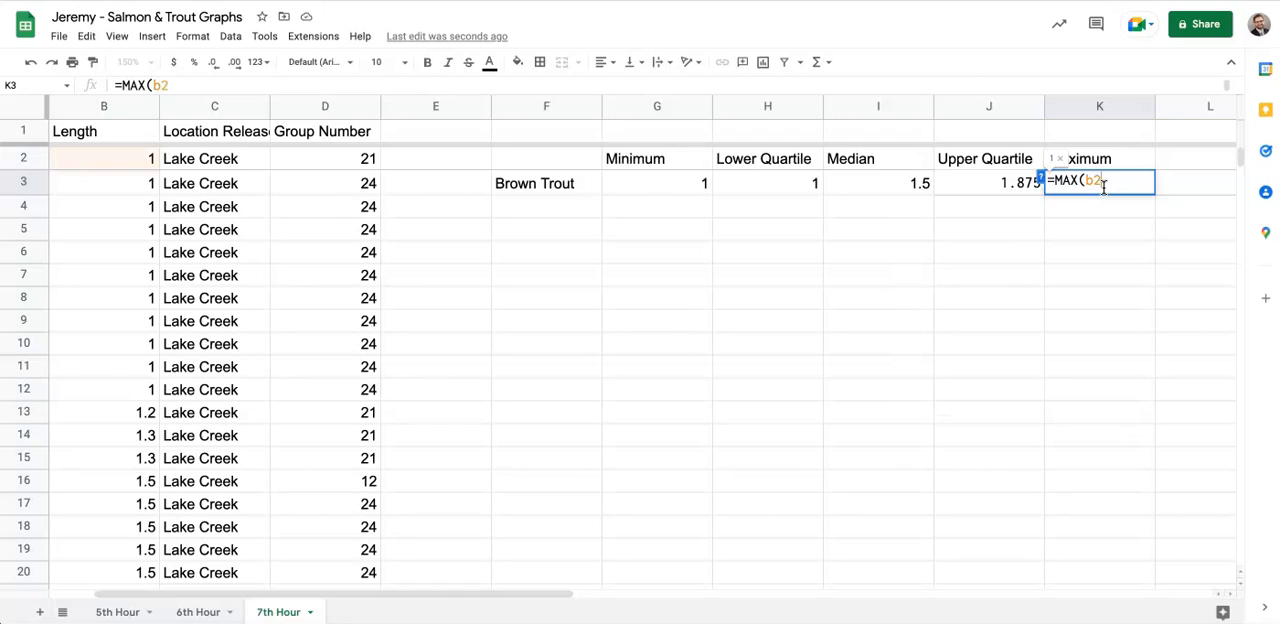
{"action": "type", "text": ":b42)"}
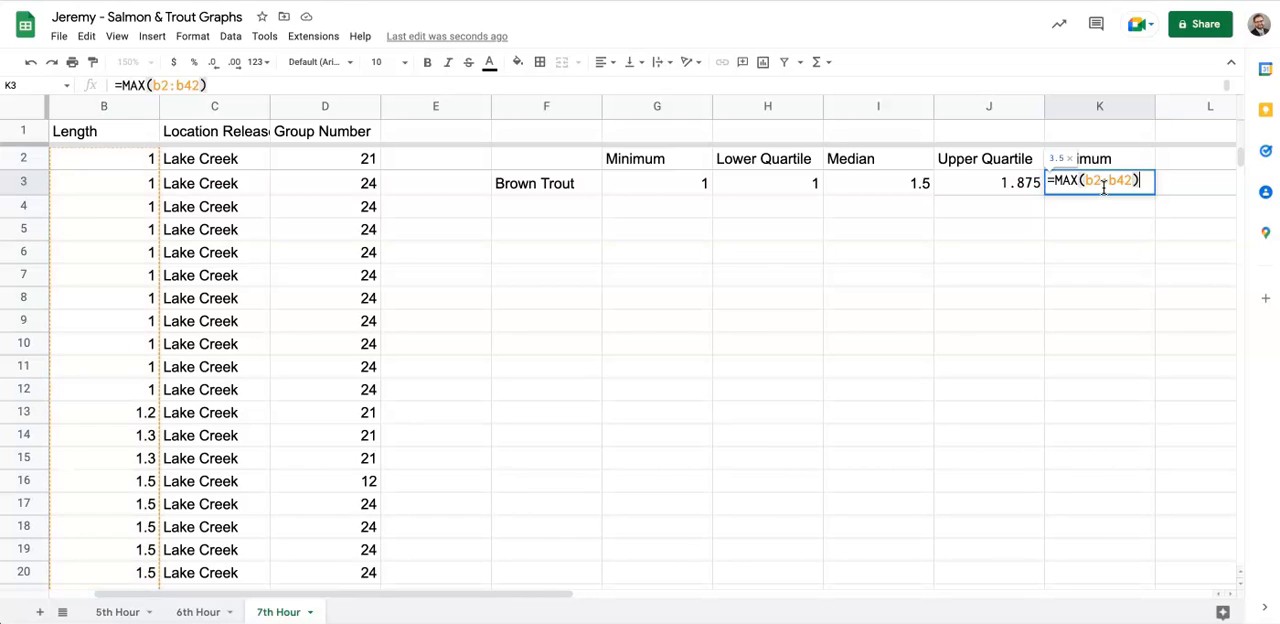
{"action": "key", "text": "Return"}
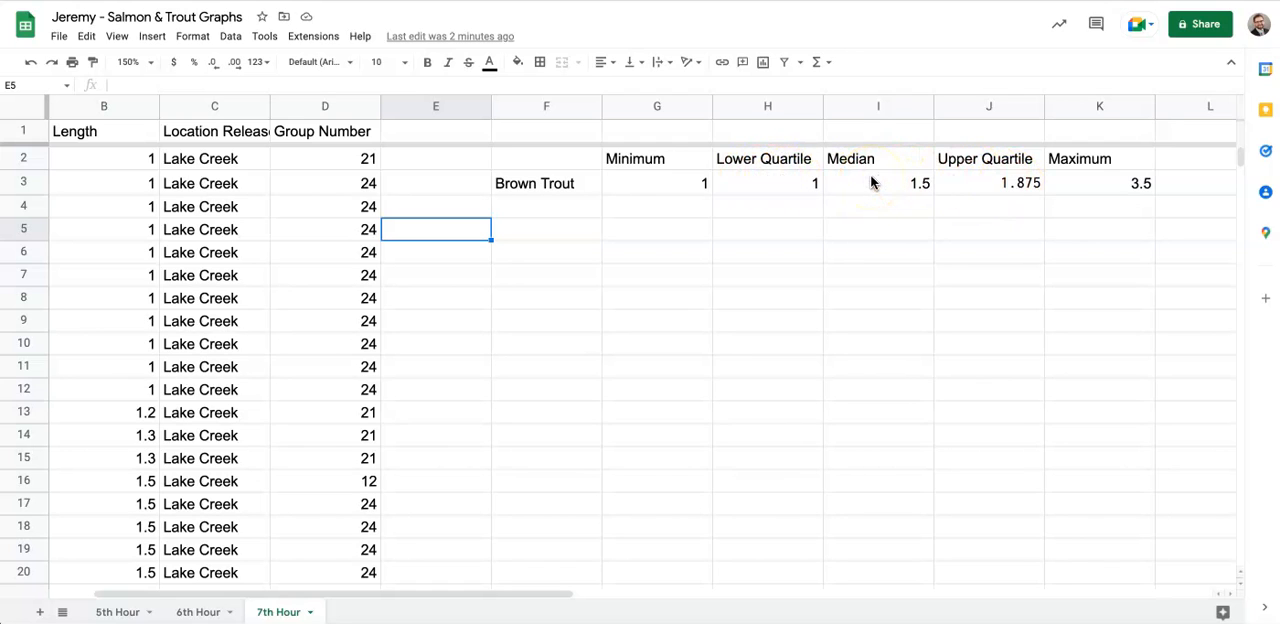
- Insert a chart from the Brown Trout five-number summary table in F2:K3, including its headers
{"action": "left_click_drag", "start_coordinate": [560, 166], "coordinate": [1080, 190]}
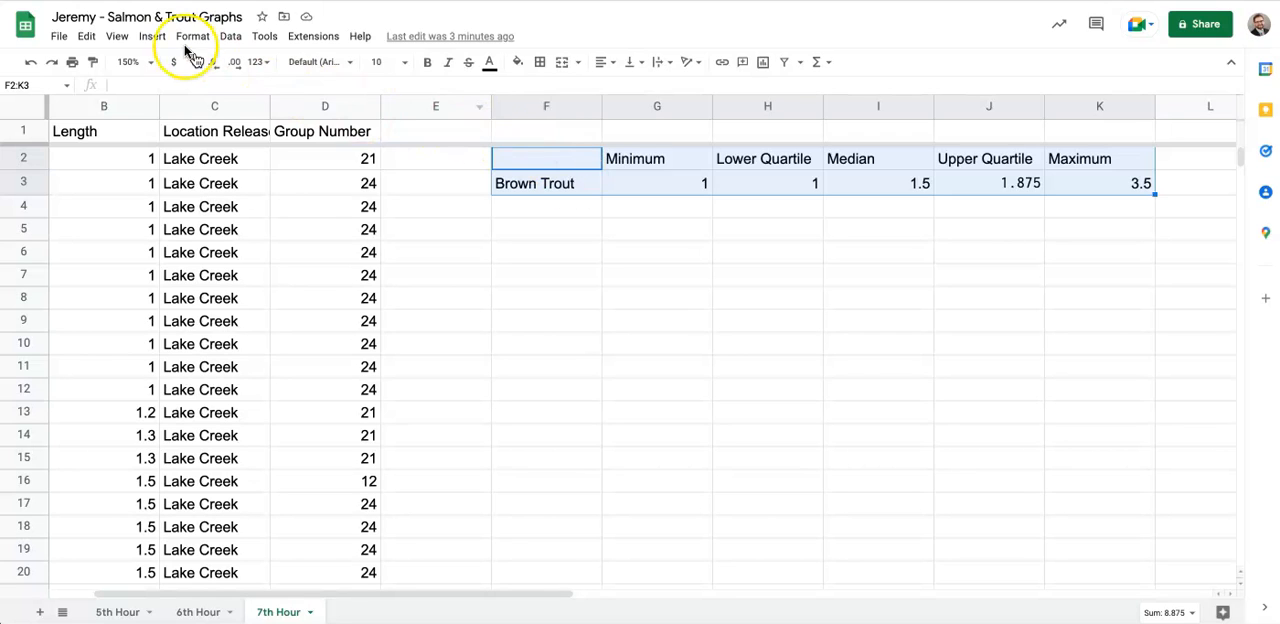
{"action": "left_click", "coordinate": [152, 38]}
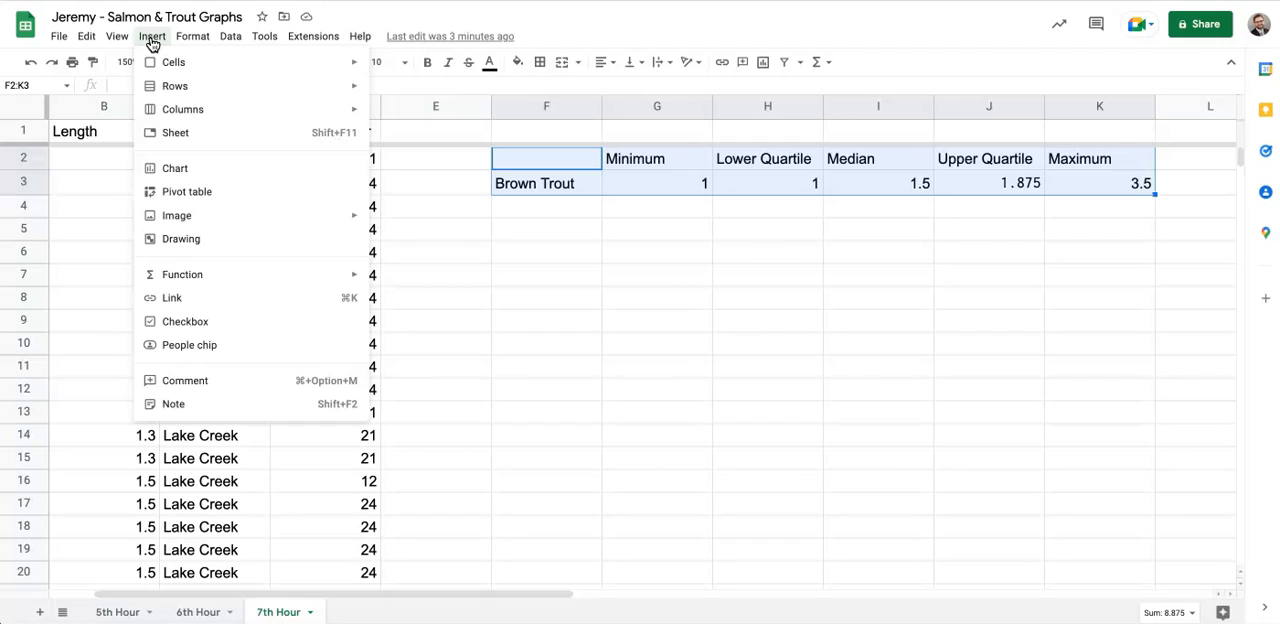
{"action": "left_click", "coordinate": [170, 177]}
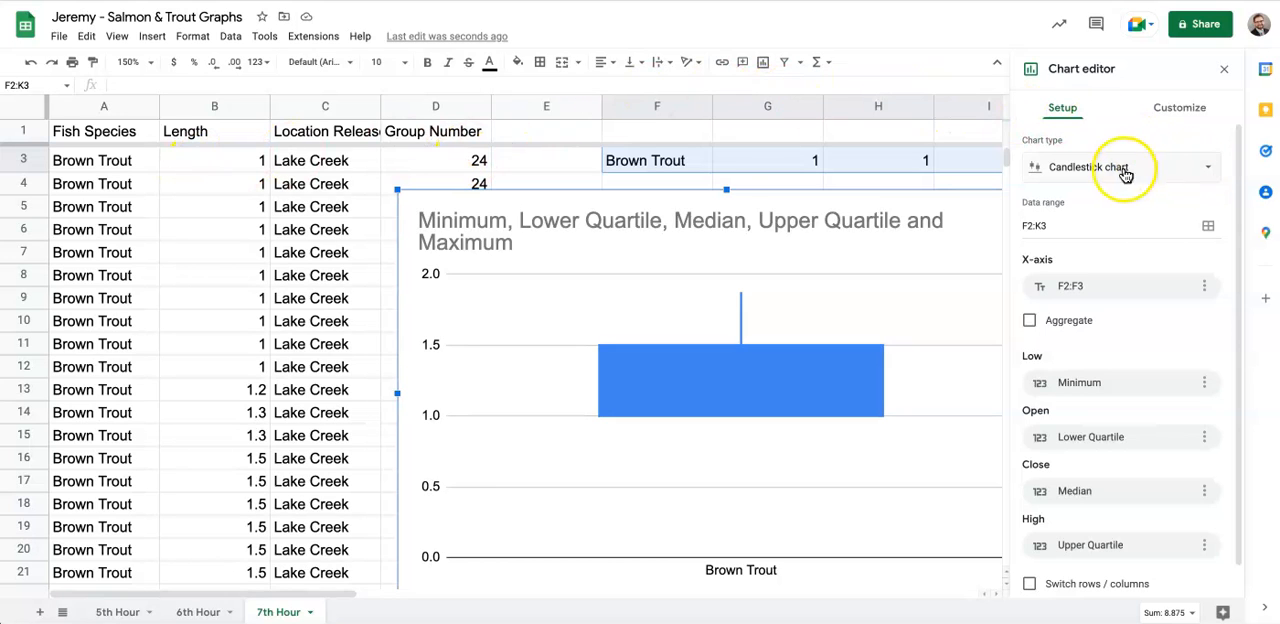
- Choose the Candlestick chart type for the Brown Trout summary chart
{"action": "left_click", "coordinate": [1184, 170]}
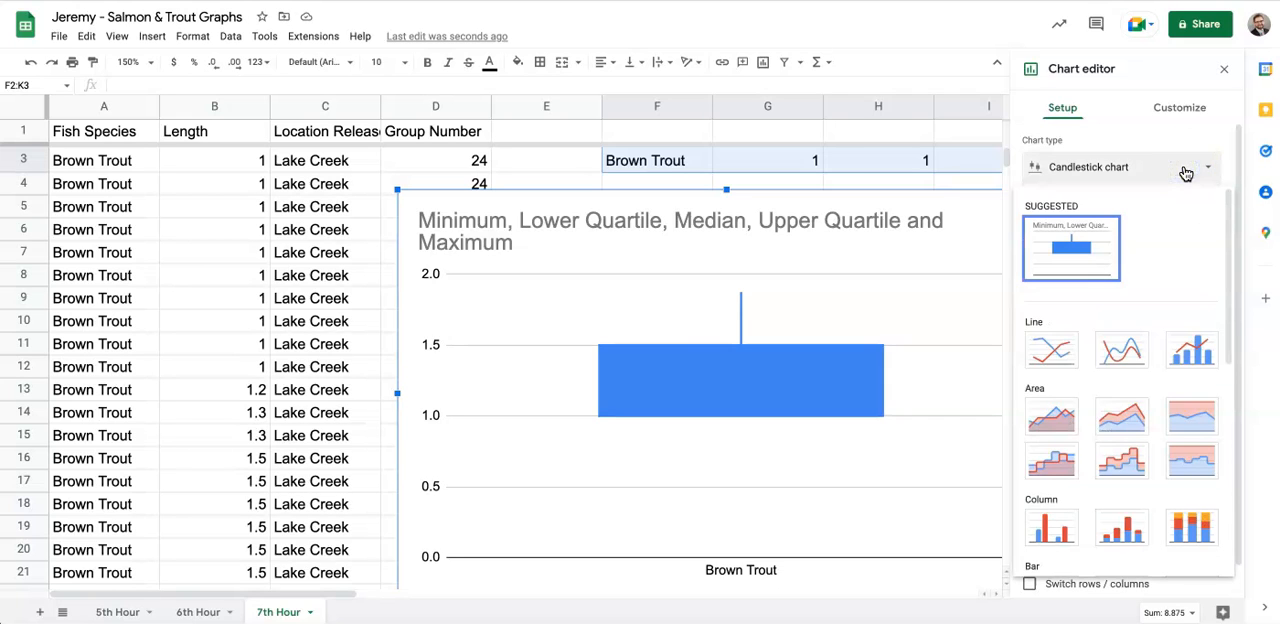
{"action": "scroll", "coordinate": [1152, 515], "scroll_direction": "down", "scroll_amount": 5}
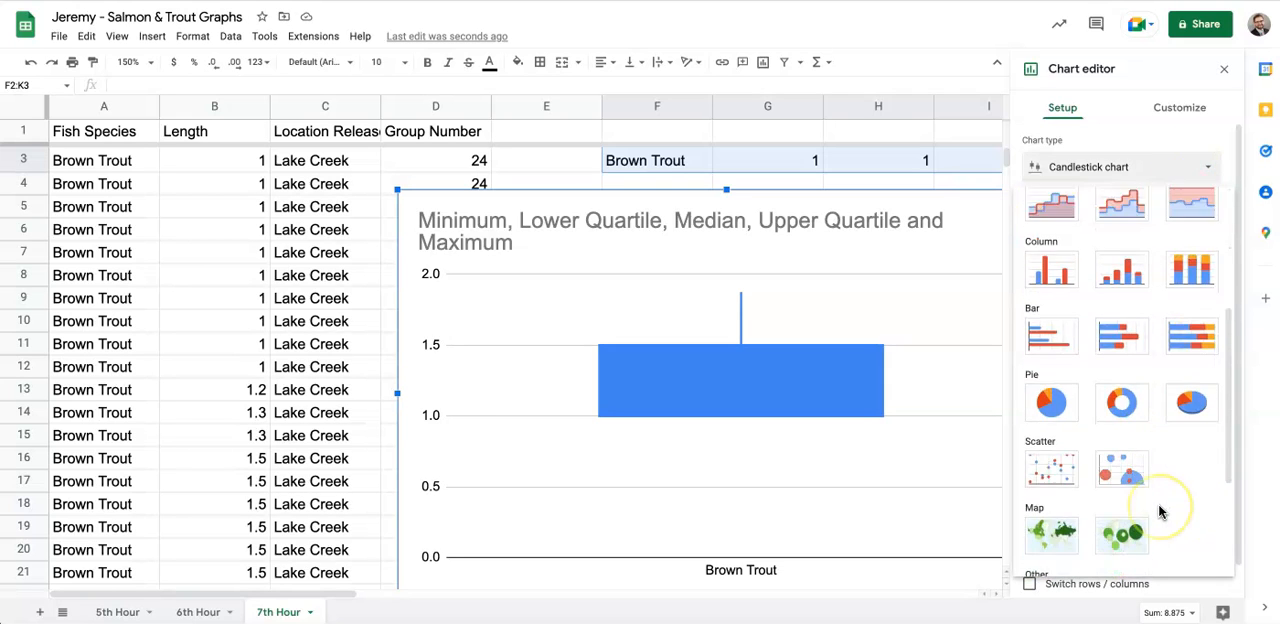
{"action": "left_click", "coordinate": [1199, 450]}
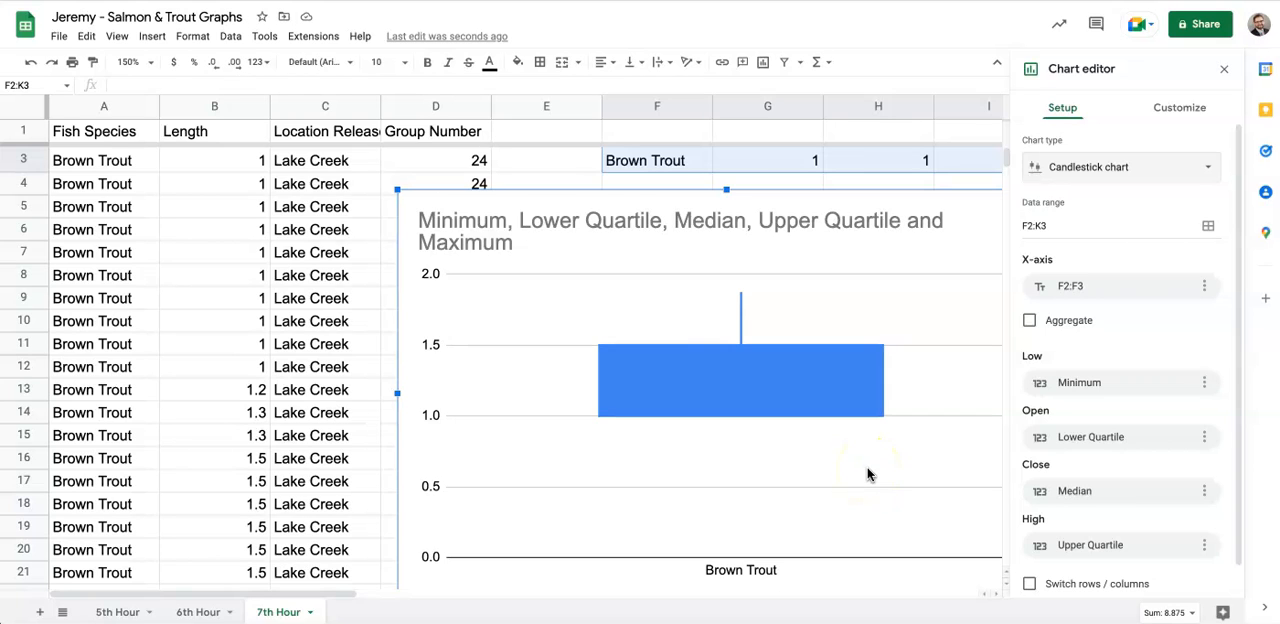
{"action": "left_click", "coordinate": [600, 236]}
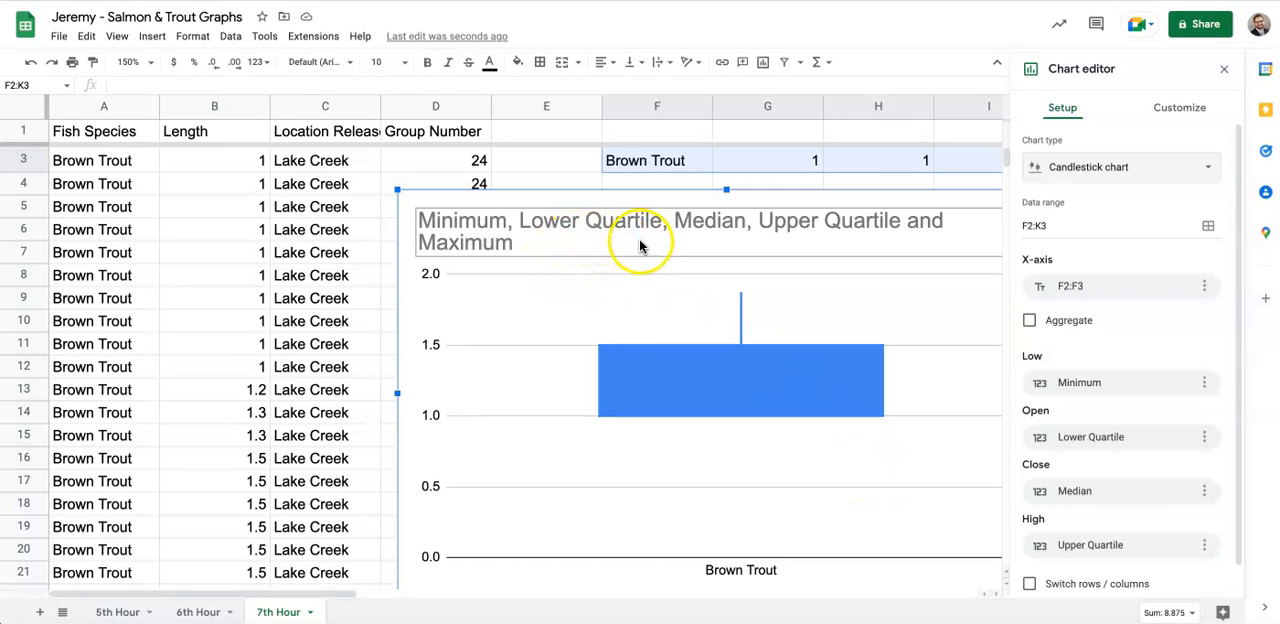
{"action": "left_click", "coordinate": [1167, 168]}
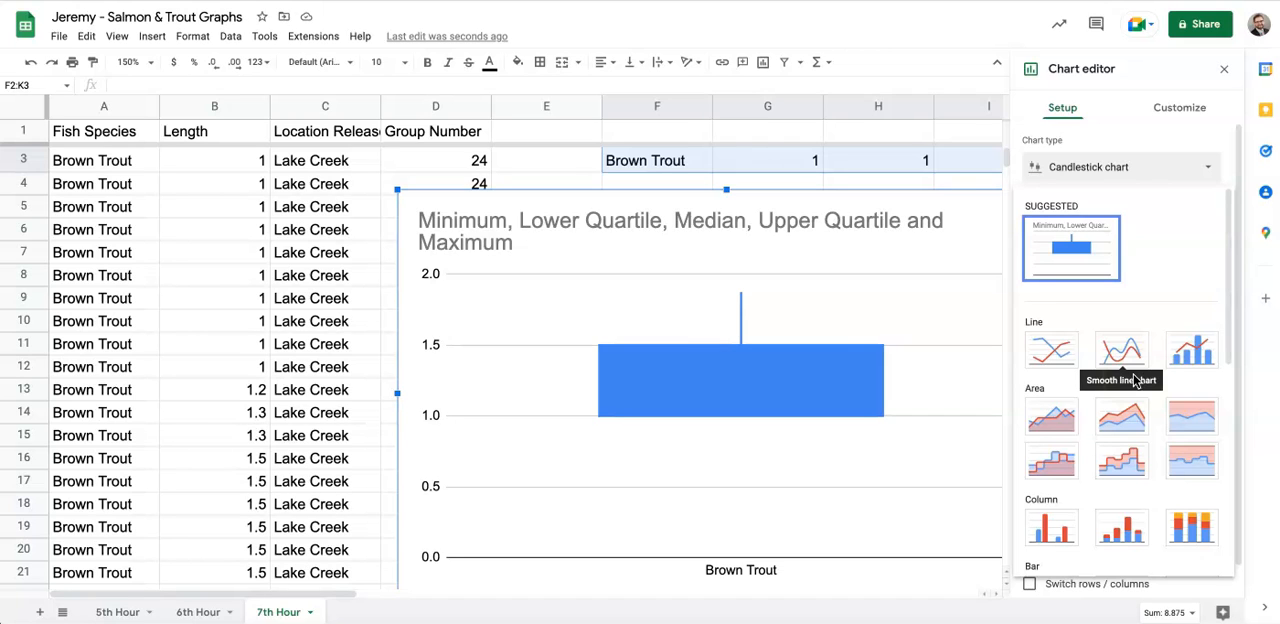
{"action": "scroll", "coordinate": [1175, 466], "scroll_direction": "down", "scroll_amount": 5}
{"action": "left_click", "coordinate": [1193, 455]}
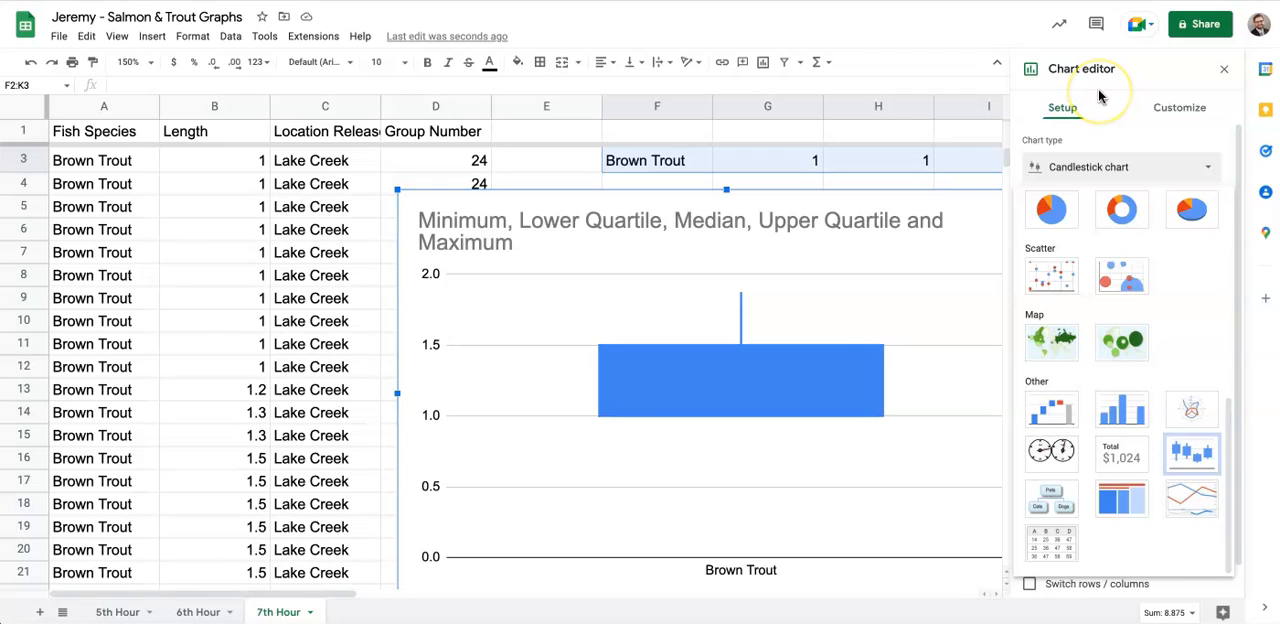
{"action": "left_click", "coordinate": [1197, 458]}
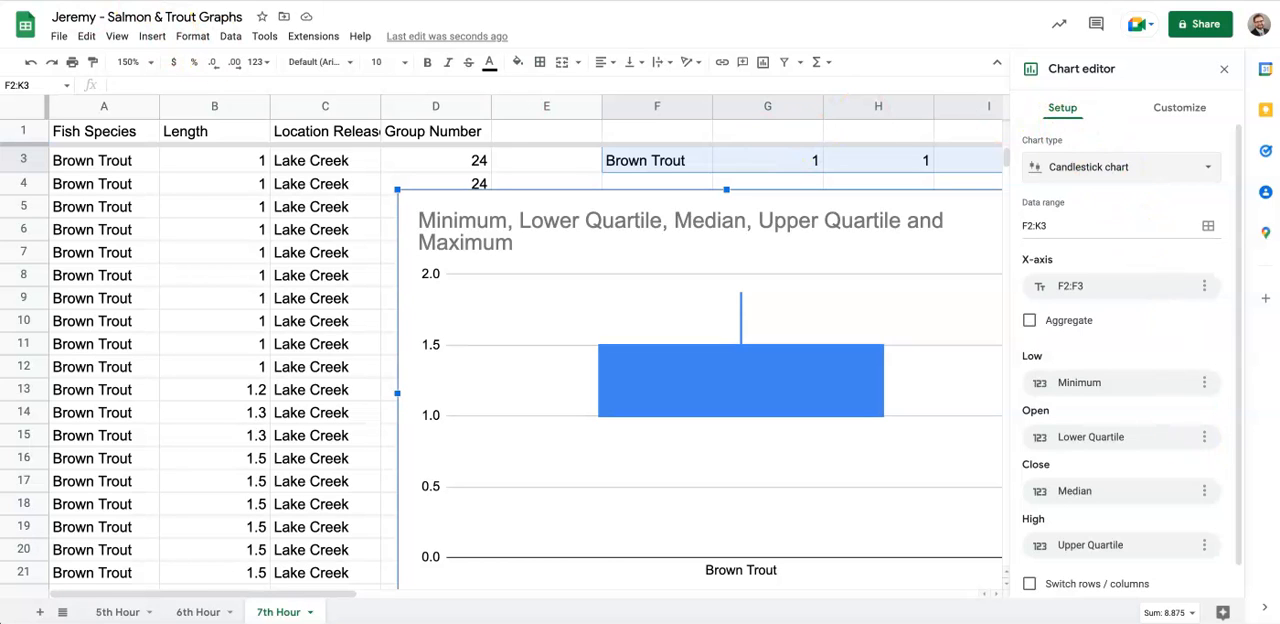
- Replace the chart title with "Brown Trout Lengths 2022"
{"action": "left_click", "coordinate": [489, 222]}
{"action": "left_click", "coordinate": [489, 222]}
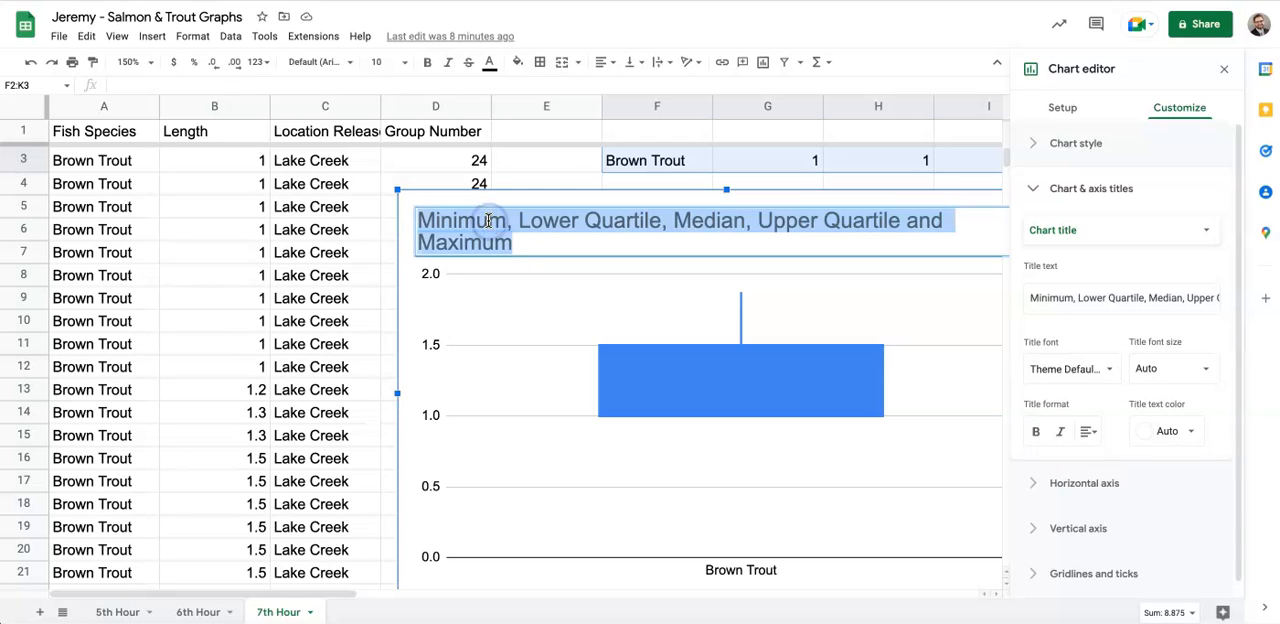
{"action": "type", "text": "Br"}
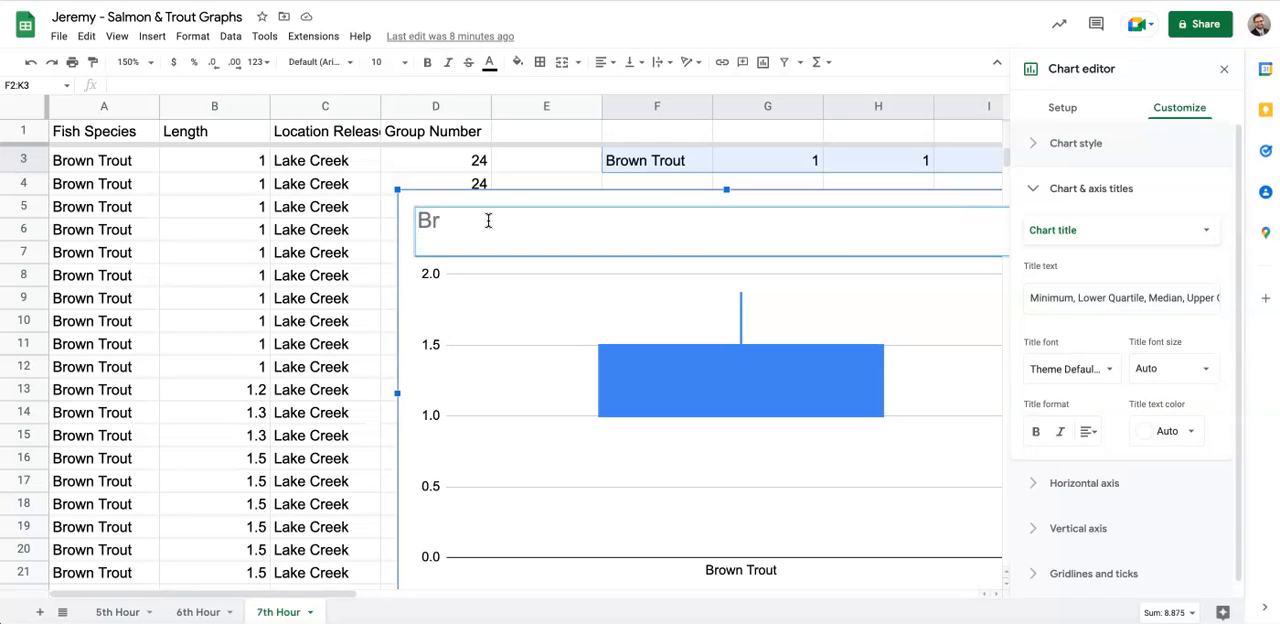
{"action": "type", "text": "own Trout "}
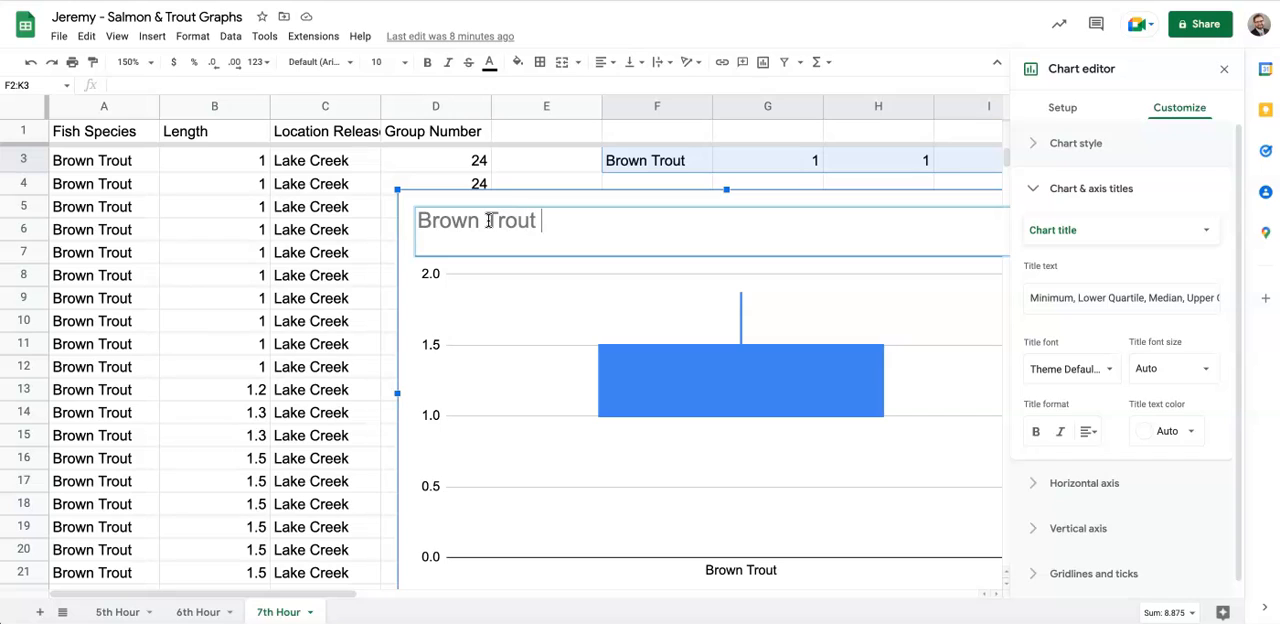
{"action": "type", "text": "Lengths 2022"}
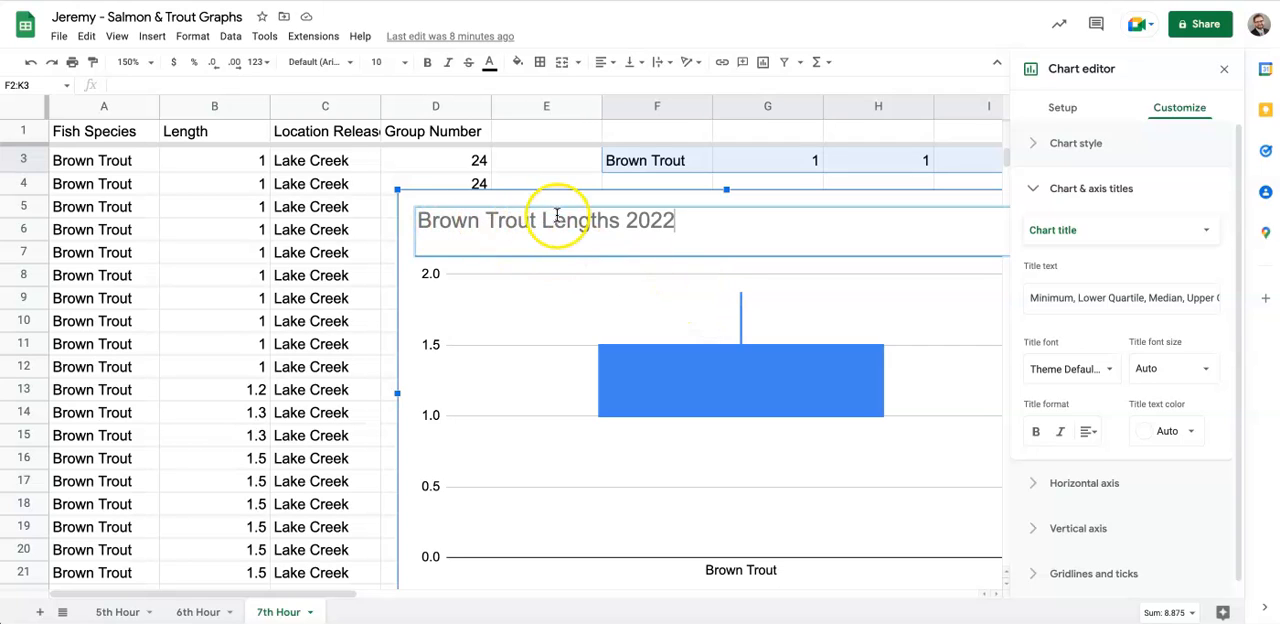
{"action": "left_click_drag", "start_coordinate": [698, 220], "coordinate": [420, 218]}
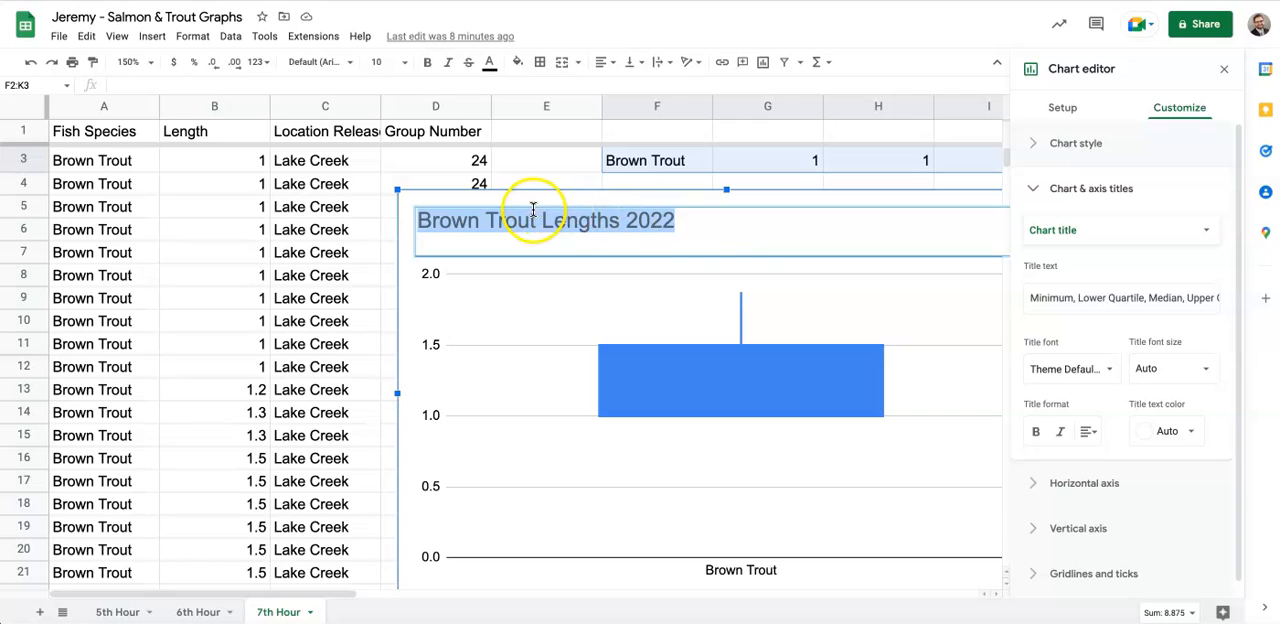
{"action": "left_click", "coordinate": [729, 275]}
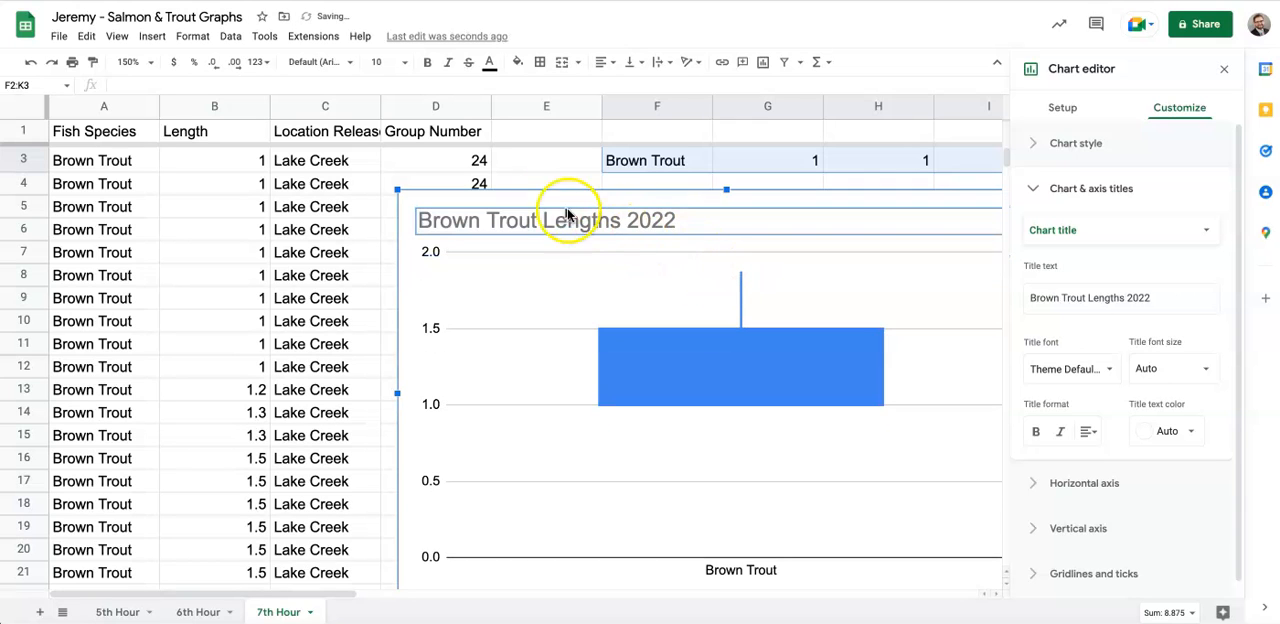
- Move the chart directly beneath the Brown Trout summary row so it spans columns F to K
{"action": "left_click_drag", "start_coordinate": [547, 197], "coordinate": [753, 184]}
{"action": "scroll", "coordinate": [684, 295], "scroll_direction": "right", "scroll_amount": 5}
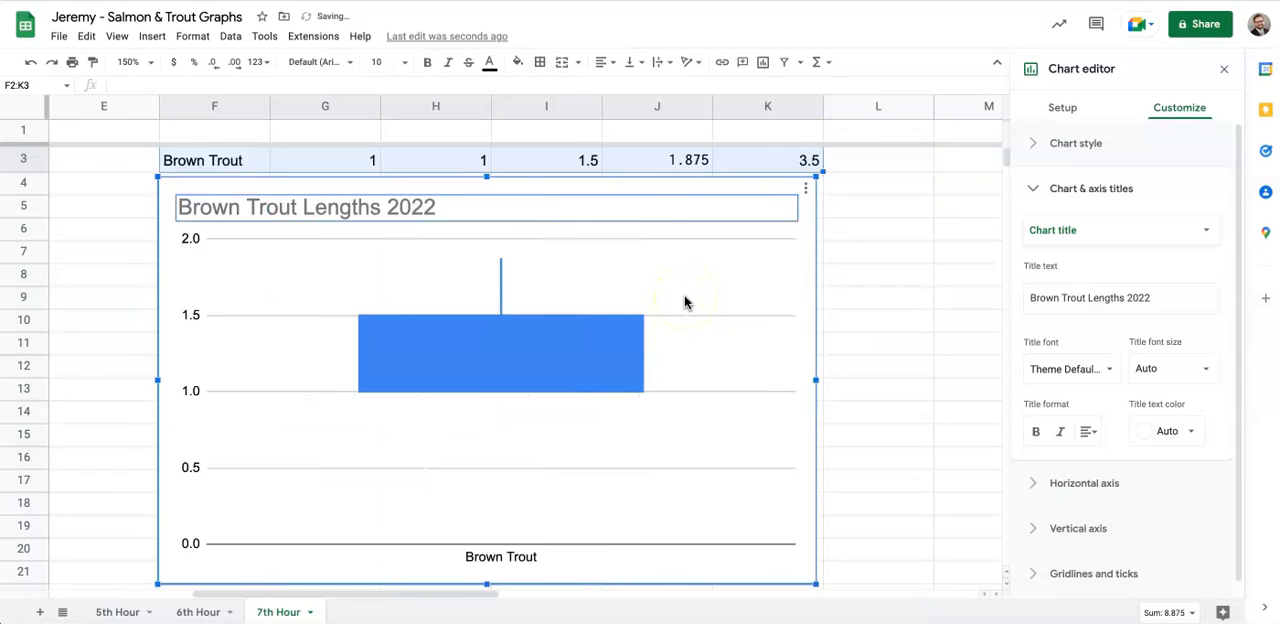
{"action": "scroll", "coordinate": [684, 295], "scroll_direction": "left", "scroll_amount": 1}
{"action": "scroll", "coordinate": [684, 295], "scroll_direction": "left", "scroll_amount": 2}
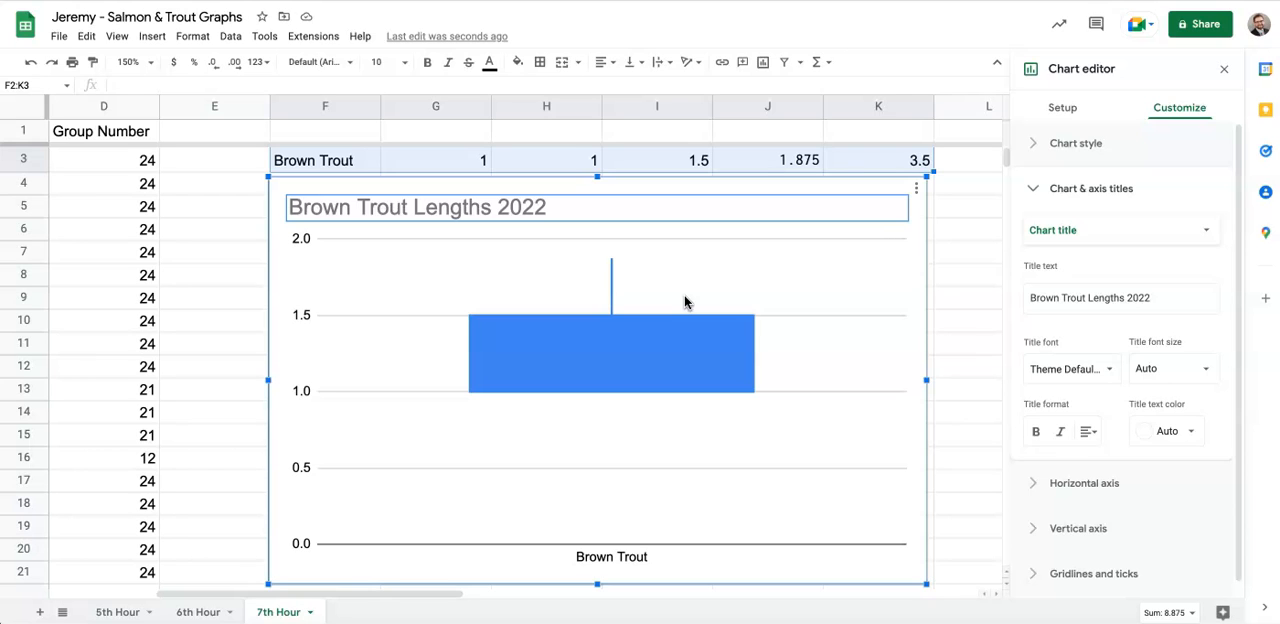
- Set the Brown Trout candlestick chart's Close series to Upper Quartile
{"action": "left_click", "coordinate": [686, 276]}
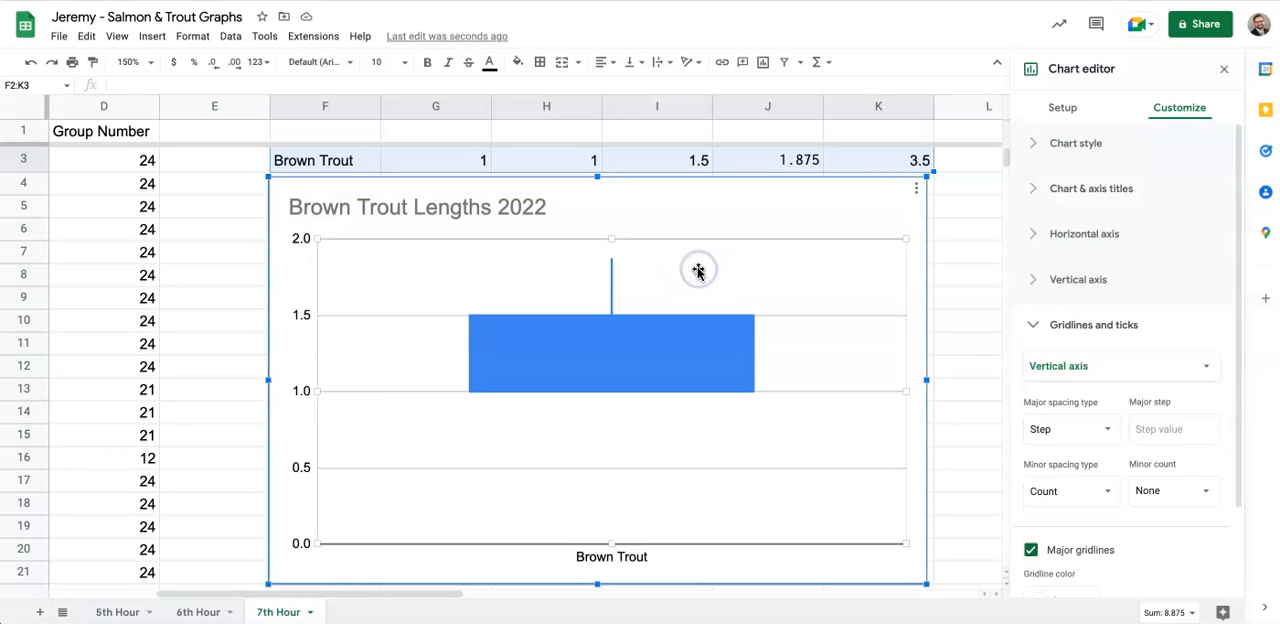
{"action": "left_click", "coordinate": [1064, 110]}
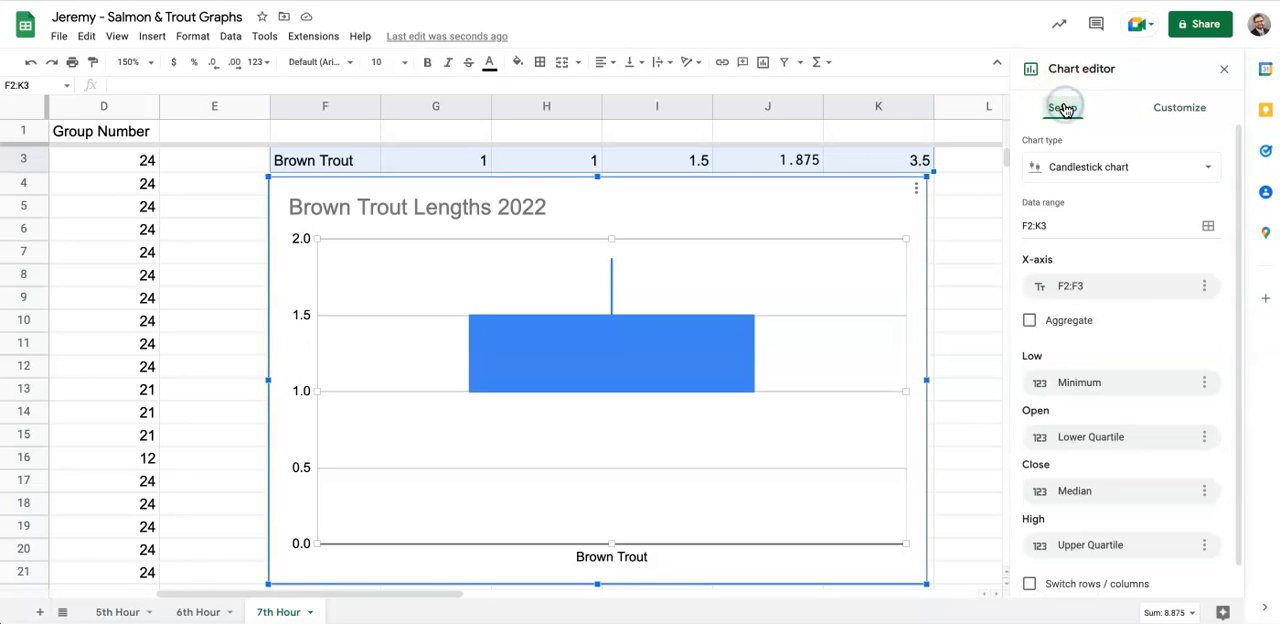
{"action": "scroll", "coordinate": [1127, 465], "scroll_direction": "down", "scroll_amount": 1}
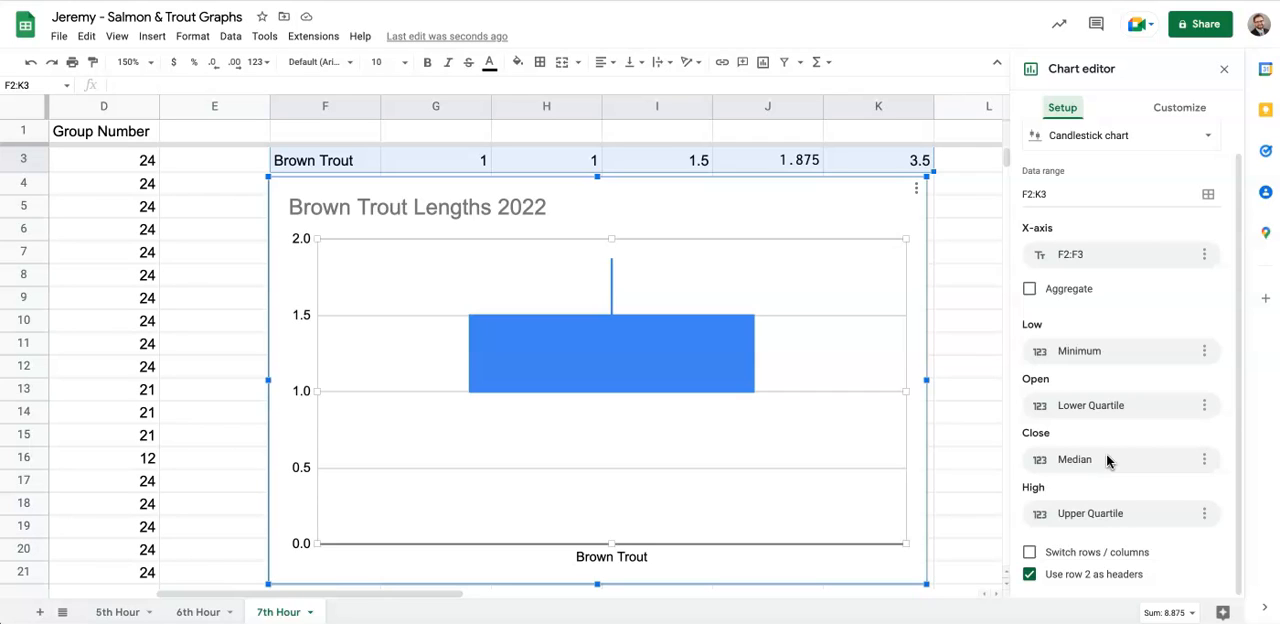
{"action": "left_click", "coordinate": [1106, 460]}
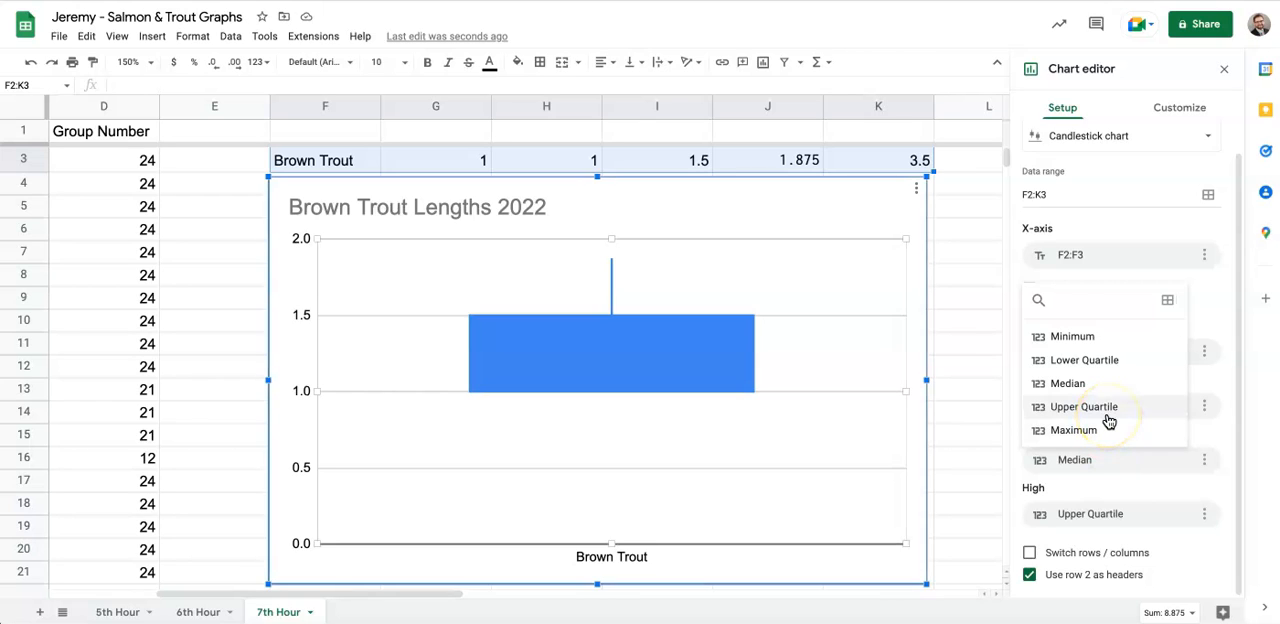
{"action": "left_click", "coordinate": [1108, 420]}
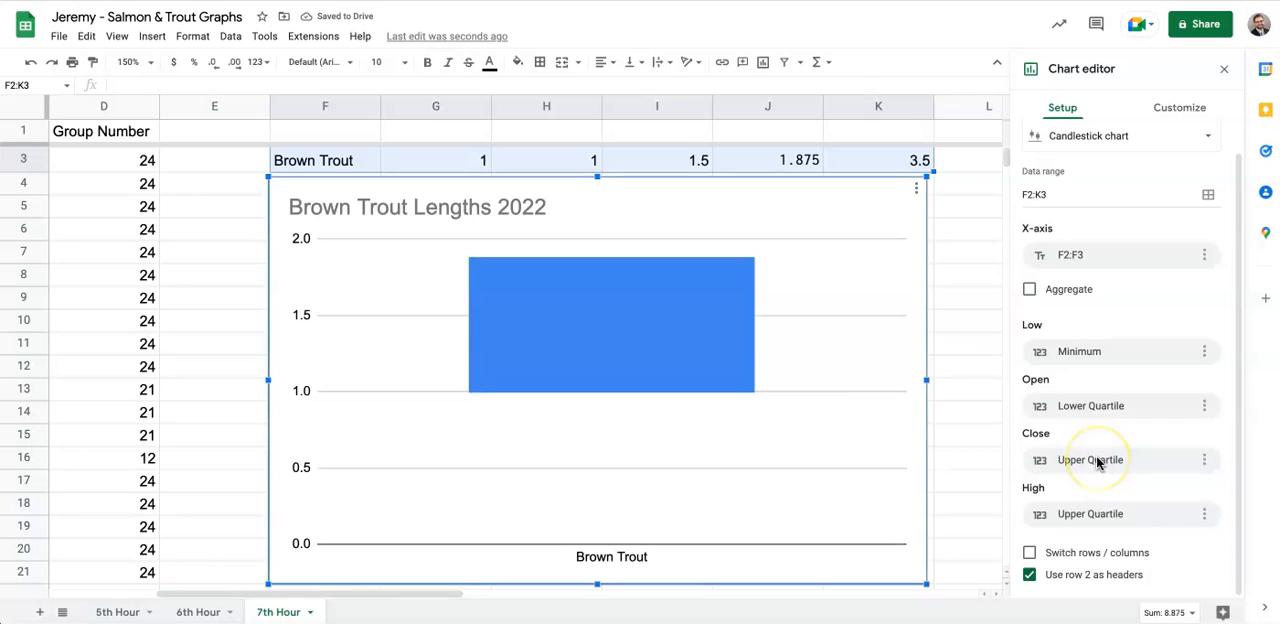
- Try Maximum as the chart's Close series and switch it back to Upper Quartile
{"action": "left_click", "coordinate": [1097, 461]}
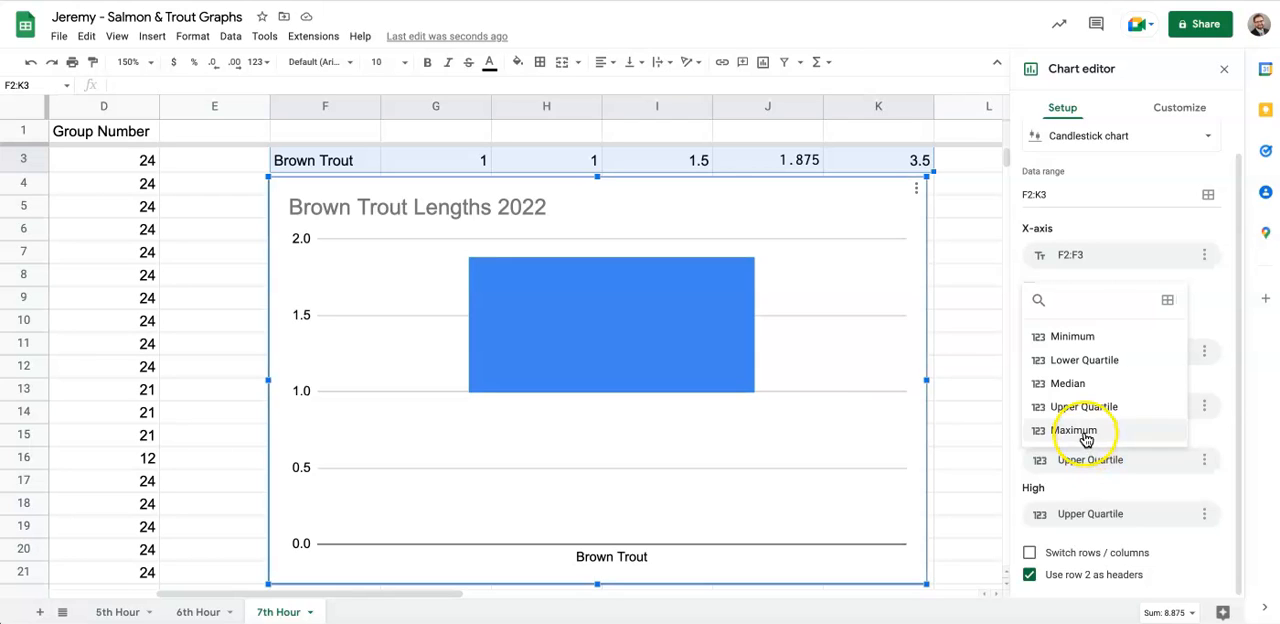
{"action": "left_click", "coordinate": [1085, 431]}
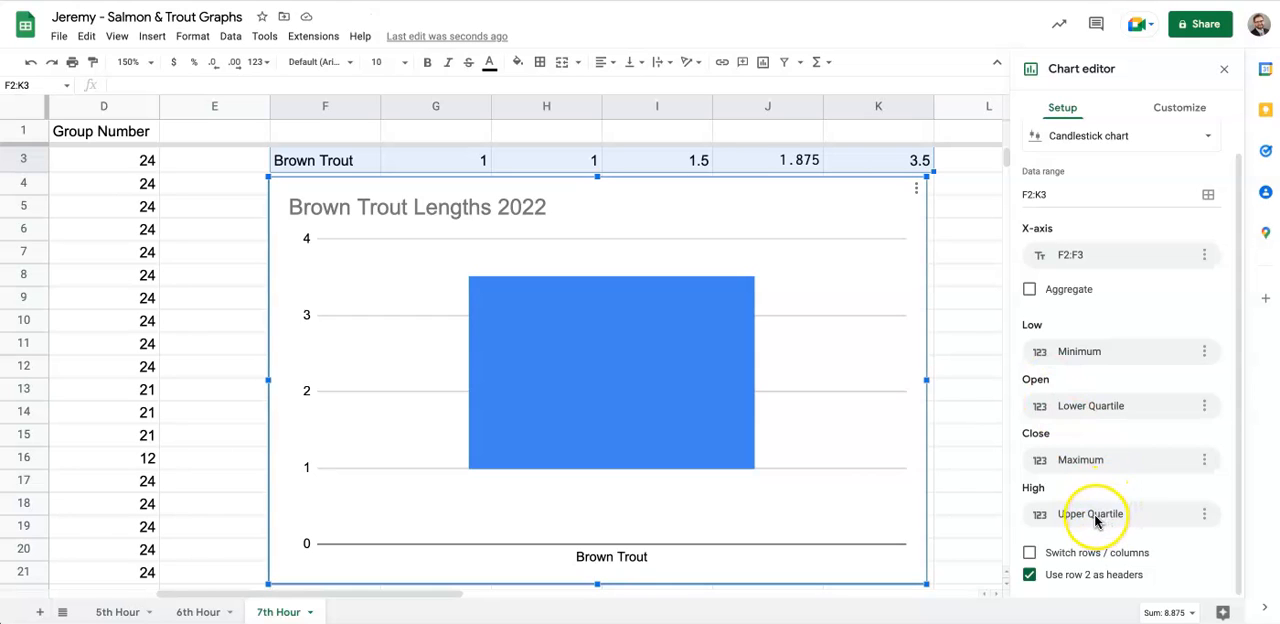
{"action": "left_click", "coordinate": [1090, 455]}
{"action": "left_click", "coordinate": [1091, 459]}
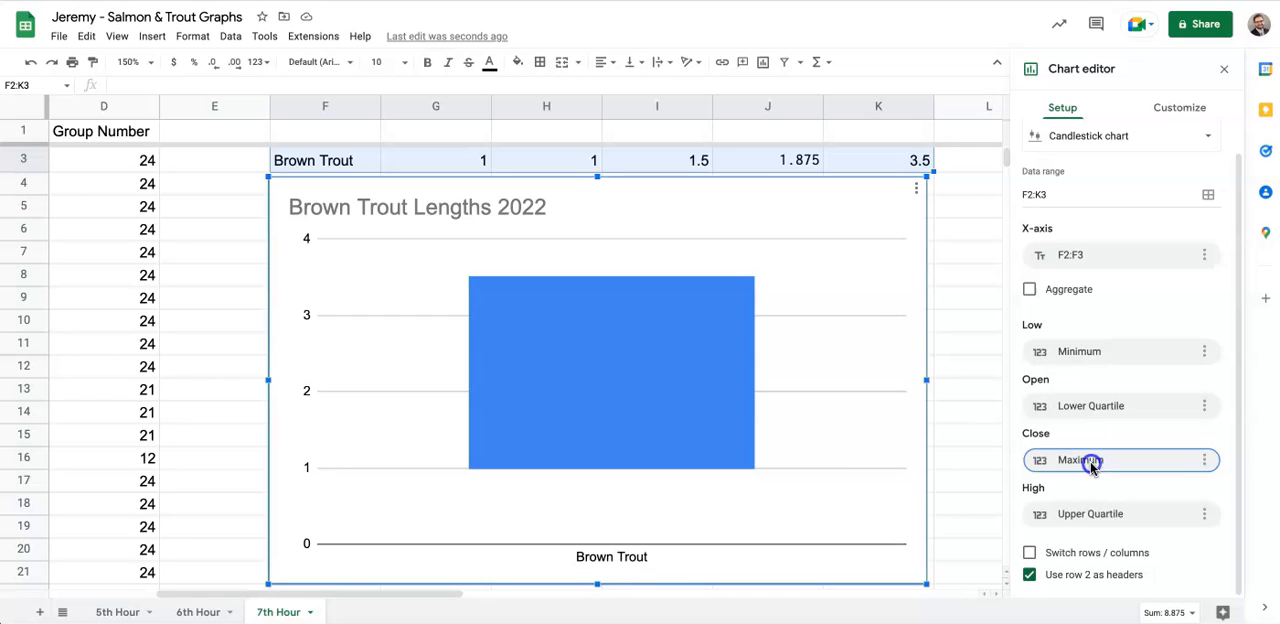
{"action": "left_click", "coordinate": [1091, 463]}
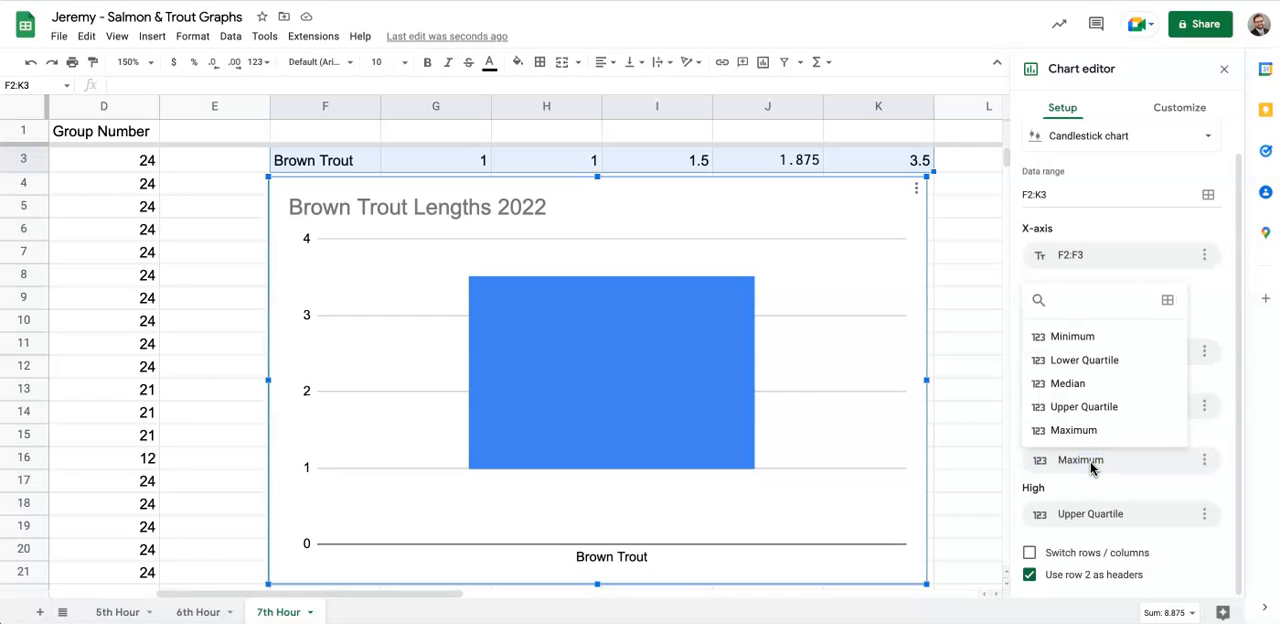
{"action": "left_click", "coordinate": [1086, 406]}
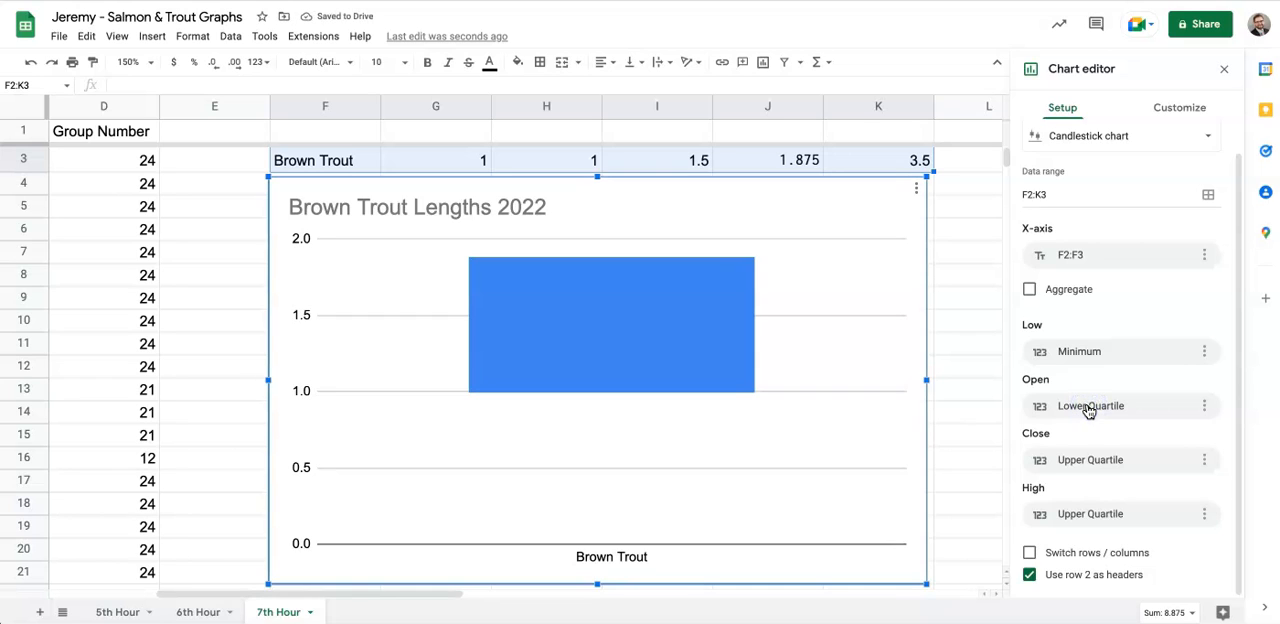
- Set the chart's High series to Maximum and close the chart editor
{"action": "left_click", "coordinate": [1078, 515]}
{"action": "left_click", "coordinate": [1076, 484]}
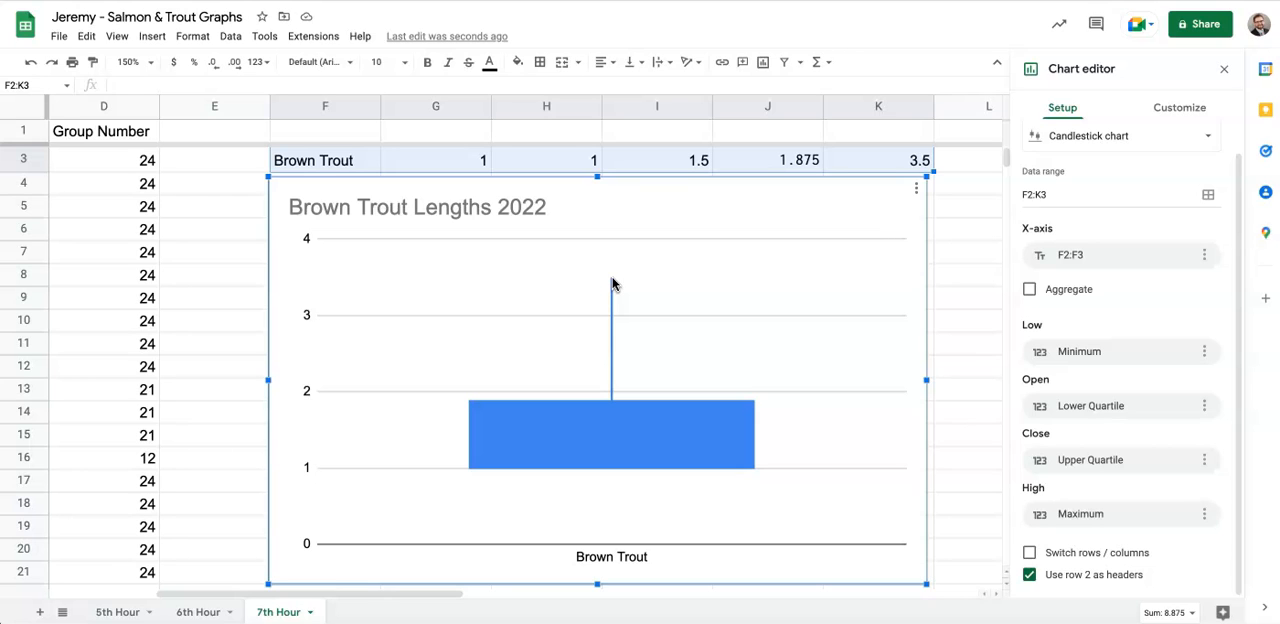
{"action": "scroll", "coordinate": [612, 284], "scroll_direction": "up", "scroll_amount": 1}
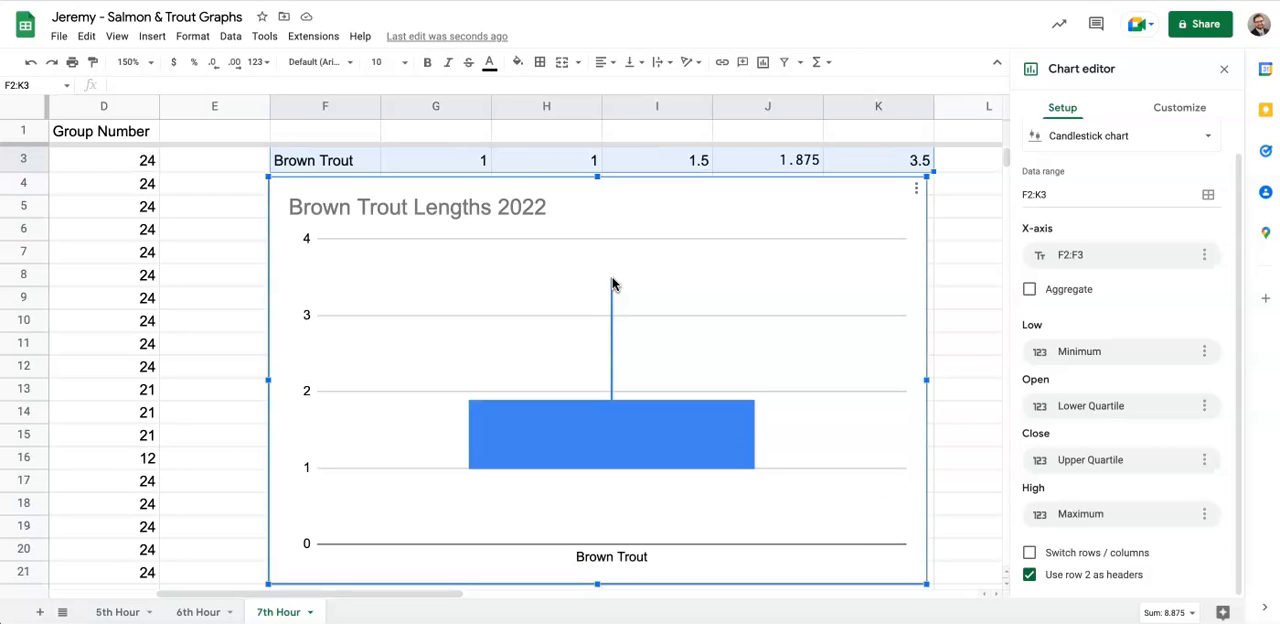
{"action": "left_click", "coordinate": [966, 286]}
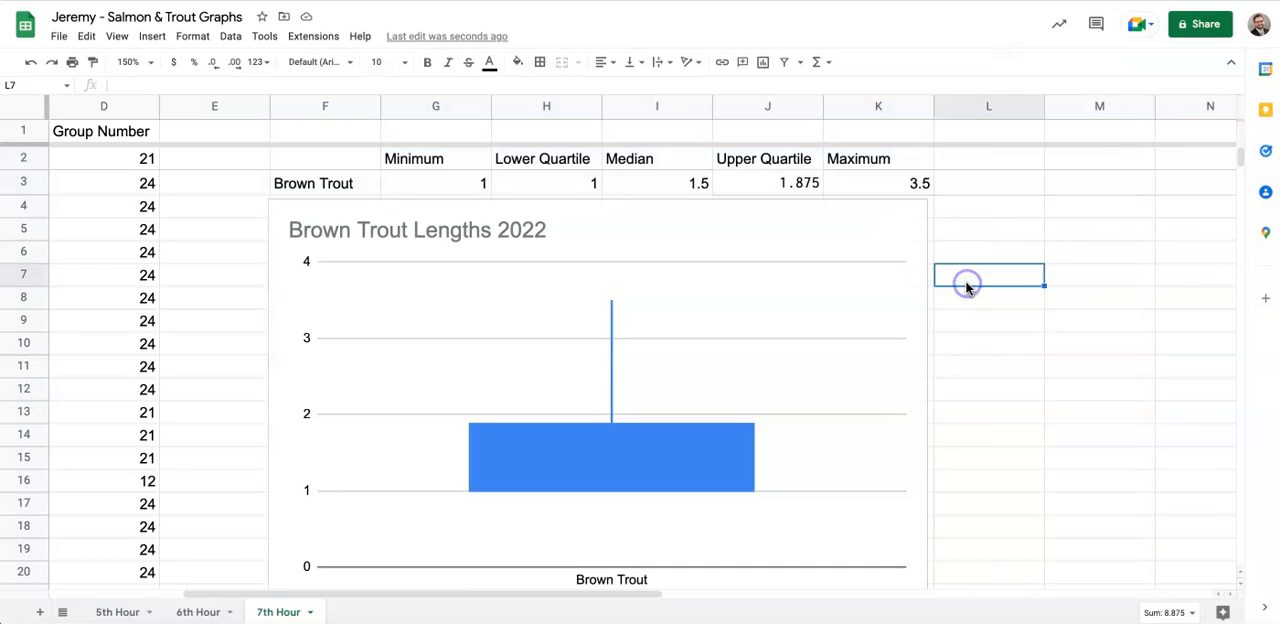
- Copy the Brown Trout summary table F2:K3 and paste it below the chart starting at F23
{"action": "left_click", "coordinate": [354, 160]}
{"action": "left_click_drag", "start_coordinate": [408, 163], "coordinate": [862, 185]}
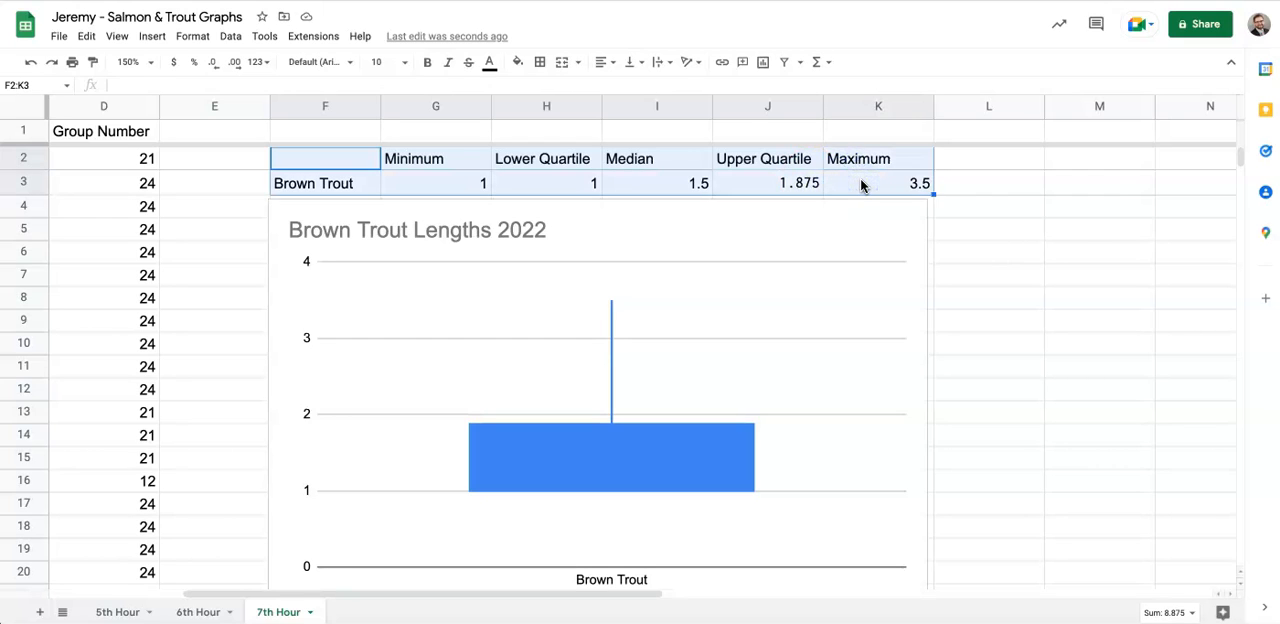
{"action": "key", "text": "ctrl+c"}
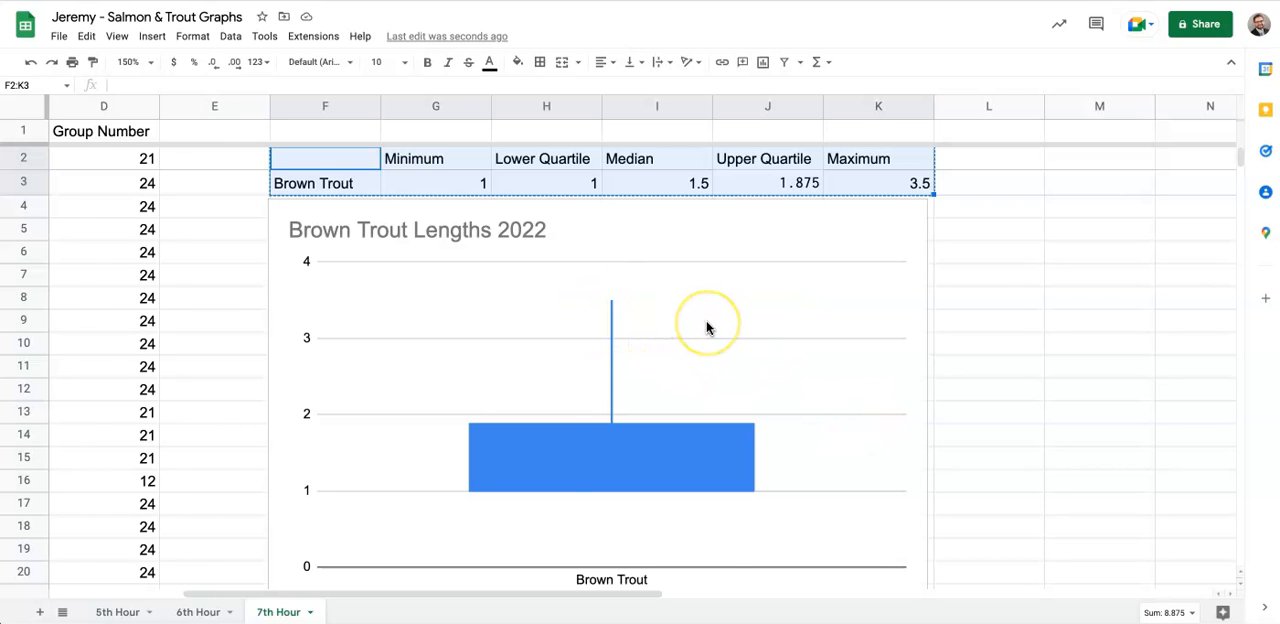
{"action": "scroll", "coordinate": [706, 327], "scroll_direction": "left", "scroll_amount": 2}
{"action": "scroll", "coordinate": [706, 327], "scroll_direction": "down", "scroll_amount": 5}
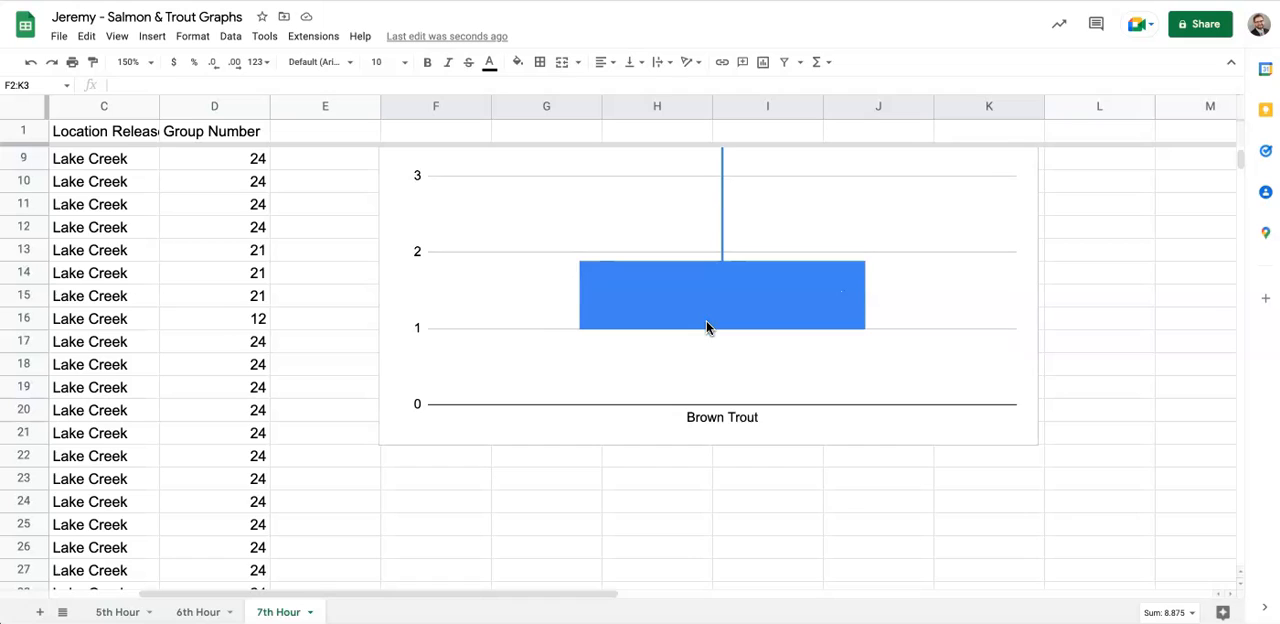
{"action": "left_click", "coordinate": [409, 480]}
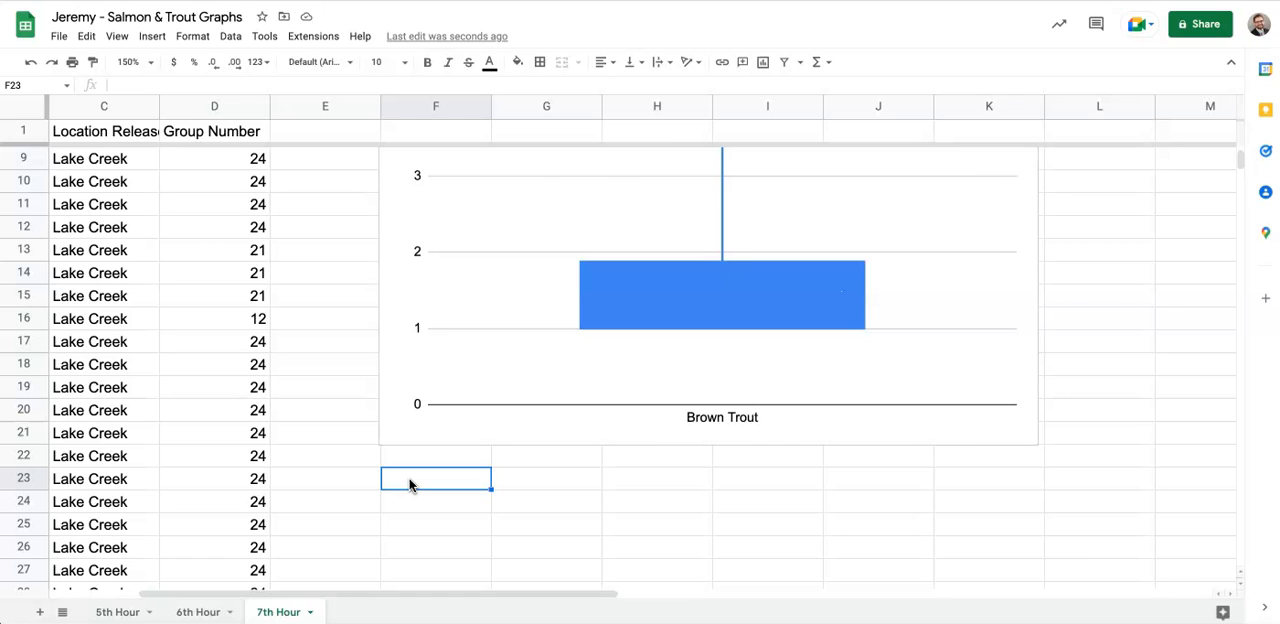
{"action": "key", "text": "ctrl+v"}
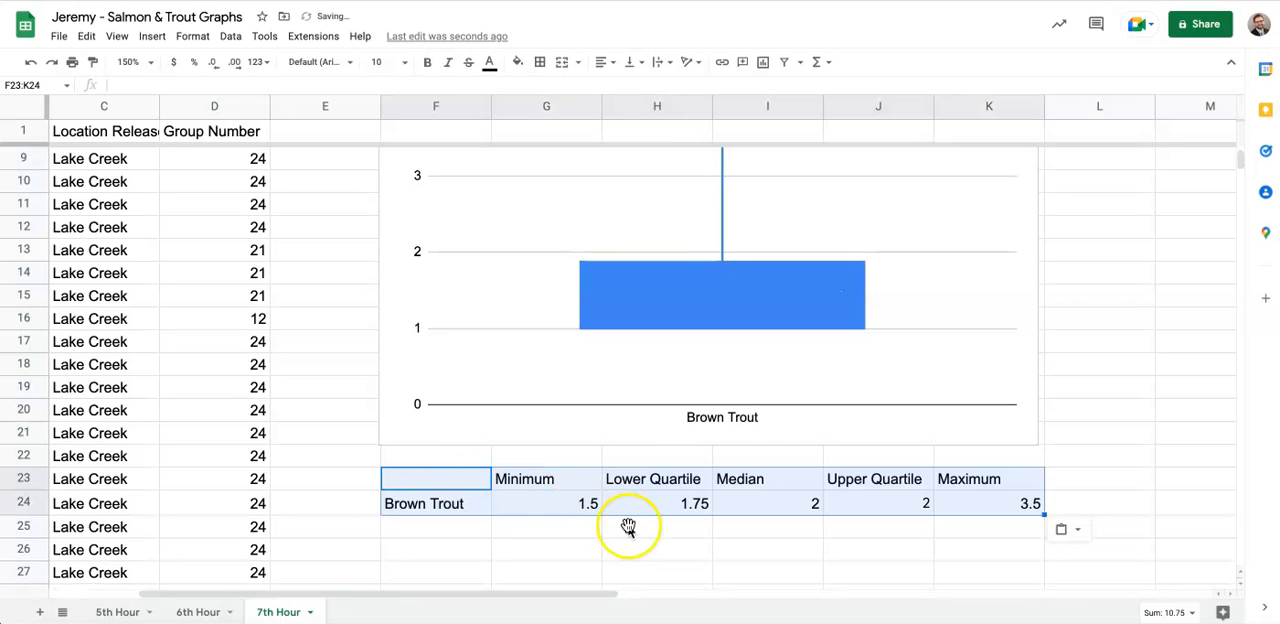
- Replace the species label in F24 of the pasted table with "Chinook Salmon"
{"action": "scroll", "coordinate": [628, 527], "scroll_direction": "up", "scroll_amount": 5}
{"action": "scroll", "coordinate": [628, 527], "scroll_direction": "left", "scroll_amount": 2}
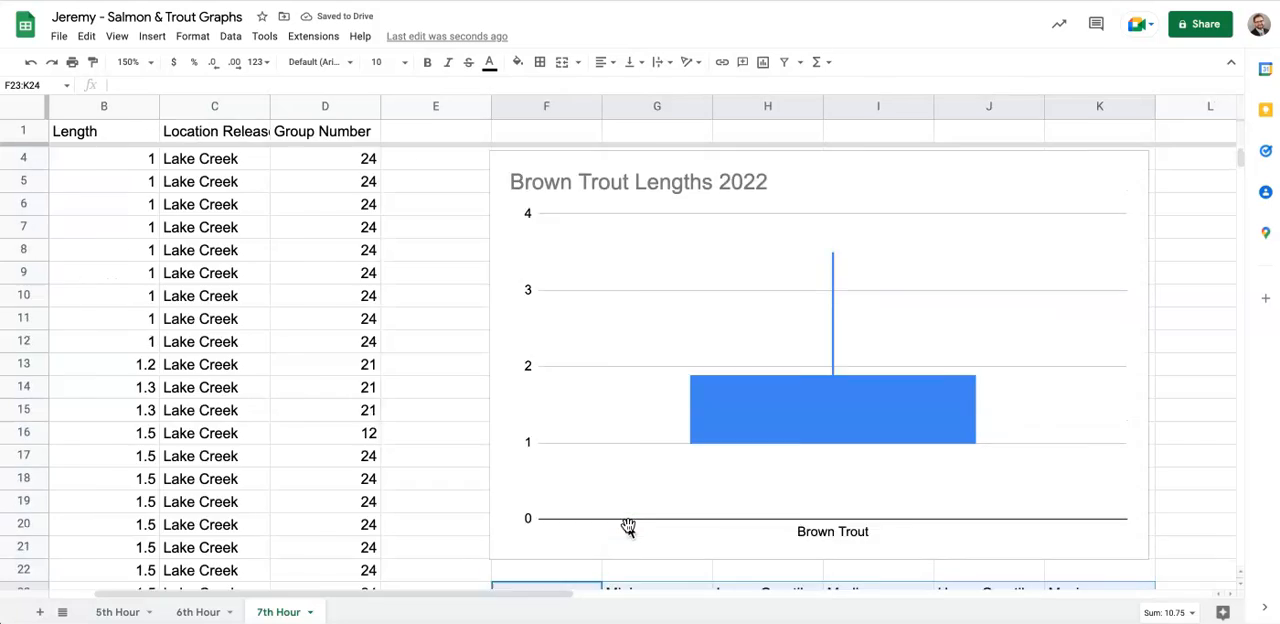
{"action": "scroll", "coordinate": [628, 527], "scroll_direction": "right", "scroll_amount": 4}
{"action": "scroll", "coordinate": [628, 527], "scroll_direction": "down", "scroll_amount": 2}
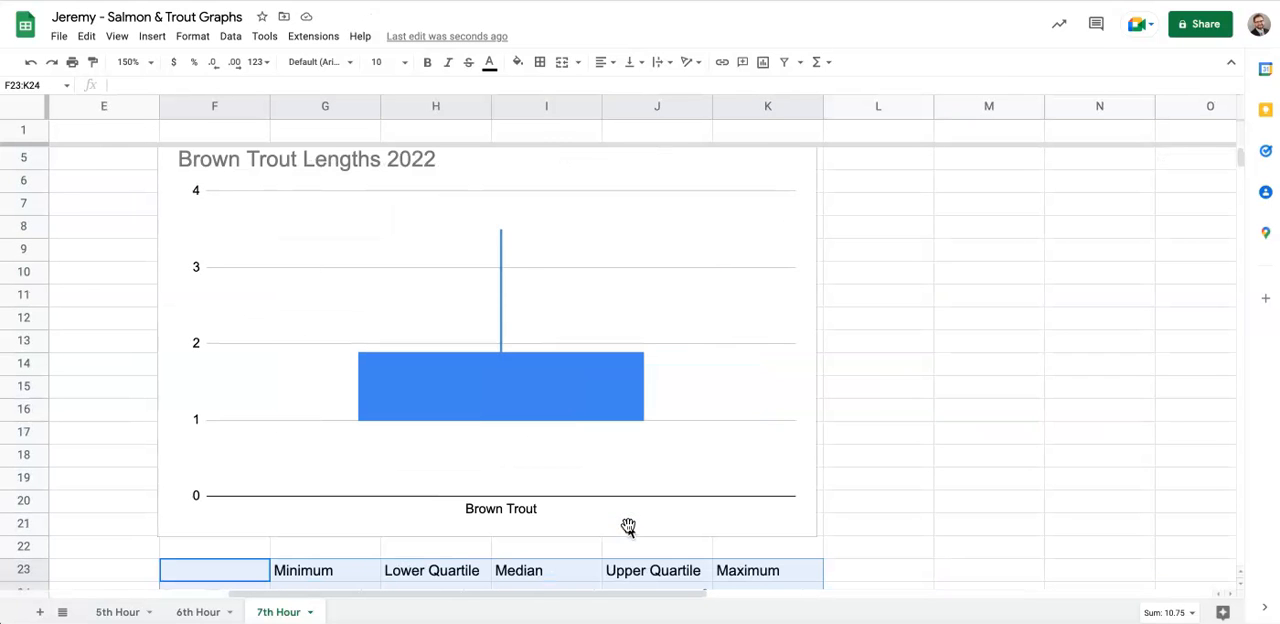
{"action": "scroll", "coordinate": [628, 527], "scroll_direction": "down", "scroll_amount": 5}
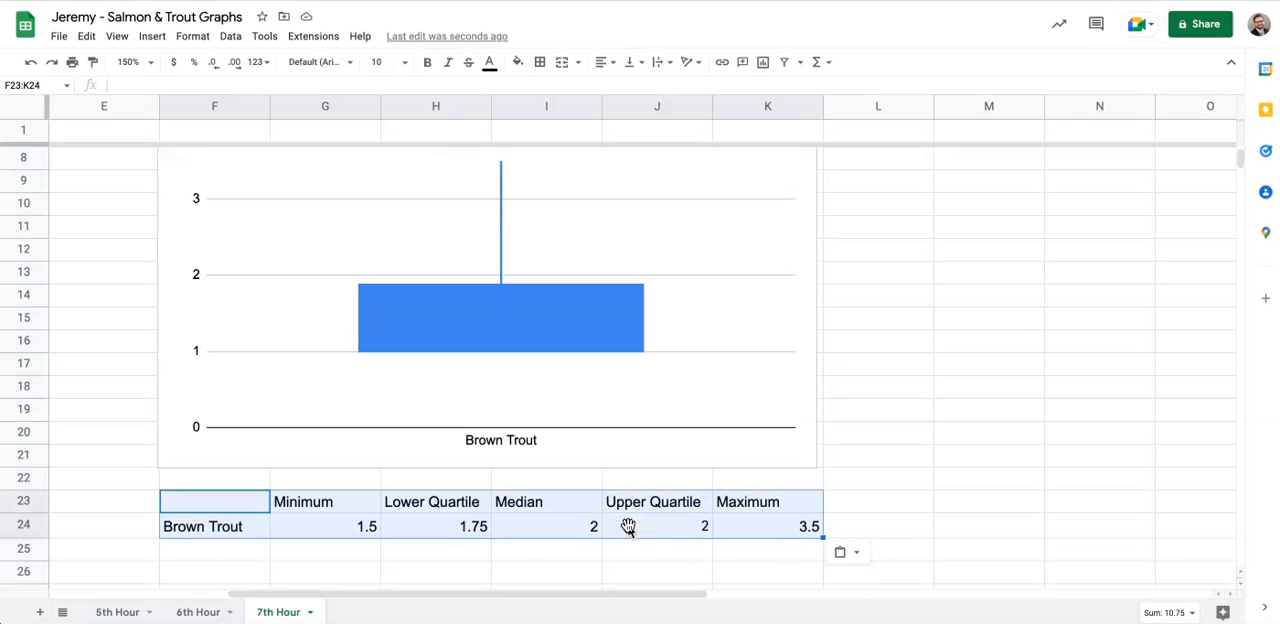
{"action": "left_click", "coordinate": [200, 413]}
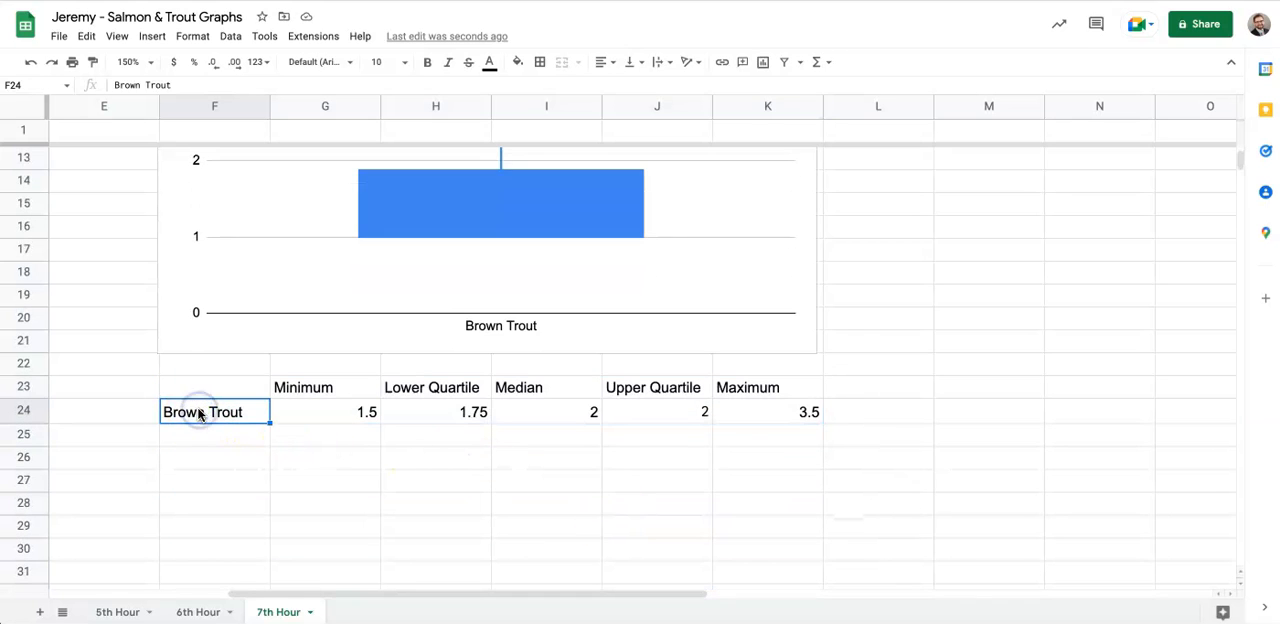
{"action": "type", "text": "Chinook Salmon"}
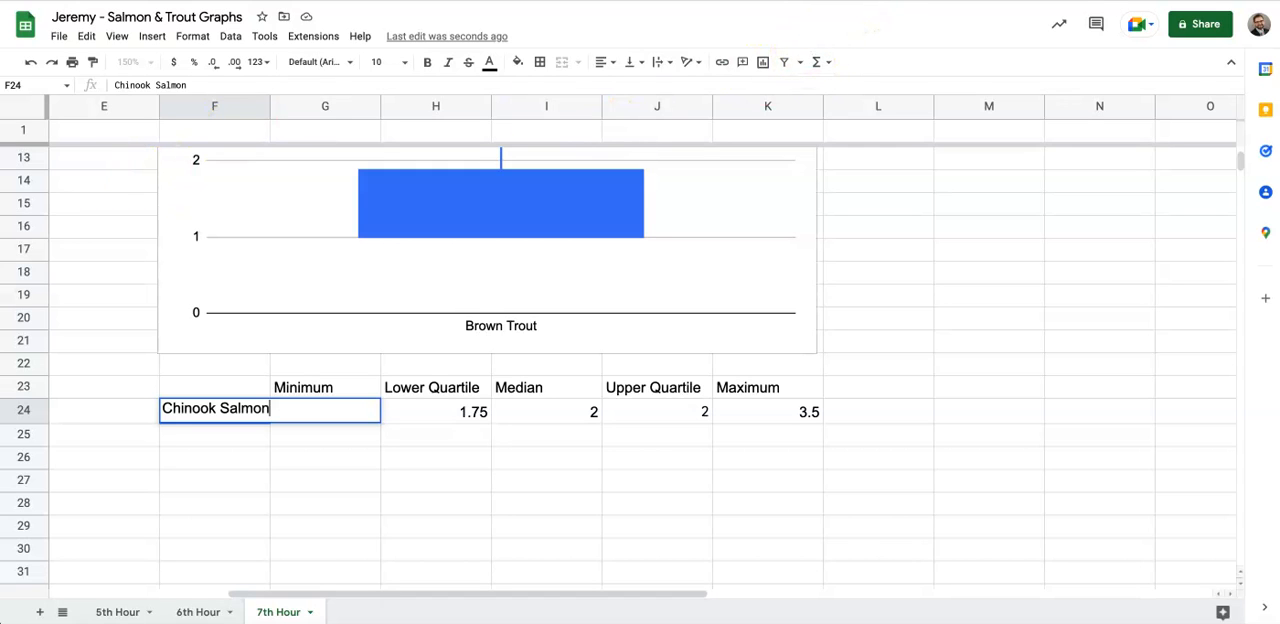
{"action": "key", "text": "Return"}
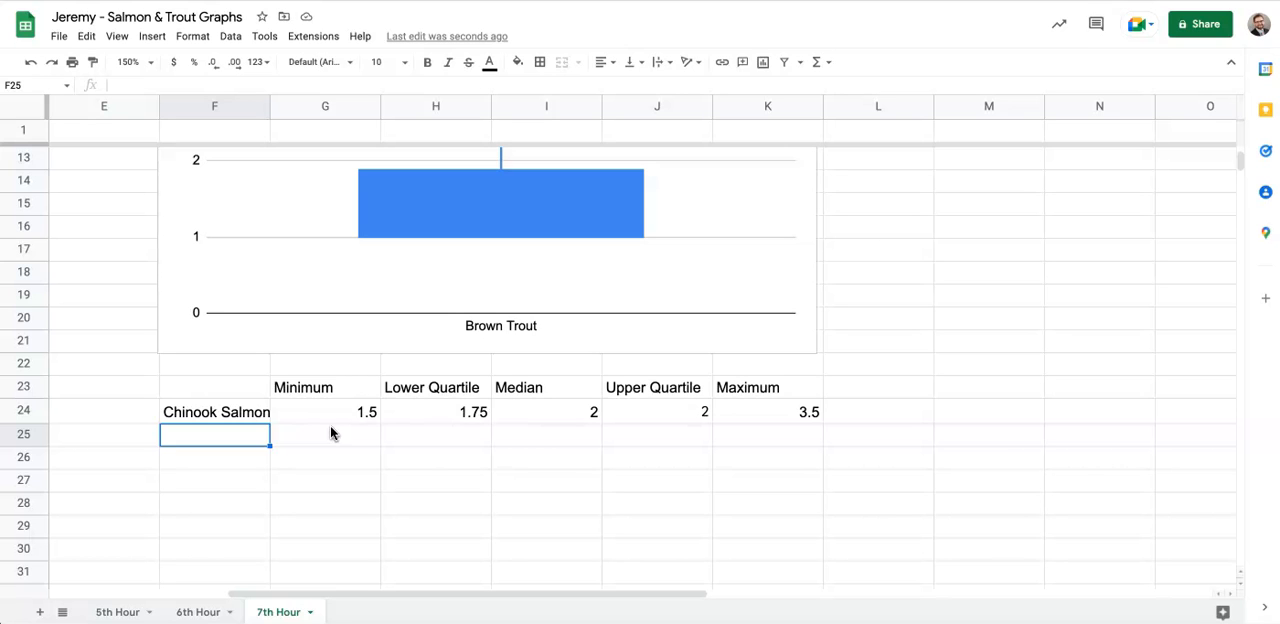
- Look through the fish data for the first and last rows of the Chinook Salmon lengths in column B
{"action": "scroll", "coordinate": [332, 432], "scroll_direction": "left", "scroll_amount": 4}
{"action": "scroll", "coordinate": [332, 432], "scroll_direction": "down", "scroll_amount": 1}
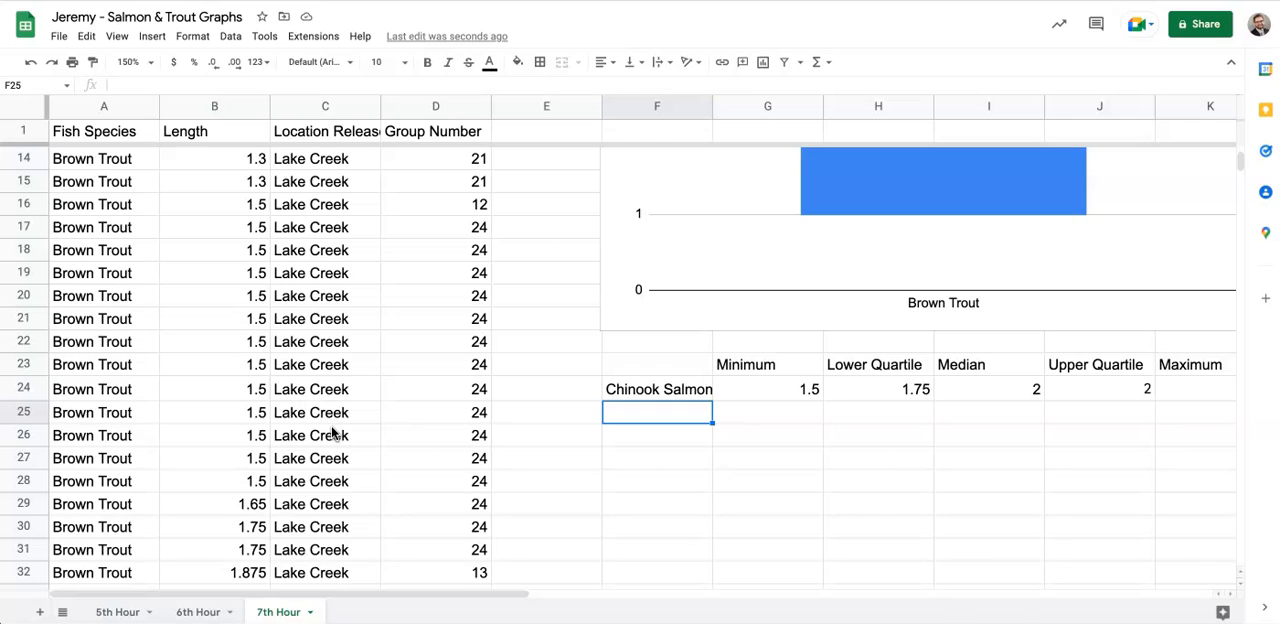
{"action": "scroll", "coordinate": [332, 432], "scroll_direction": "up", "scroll_amount": 2}
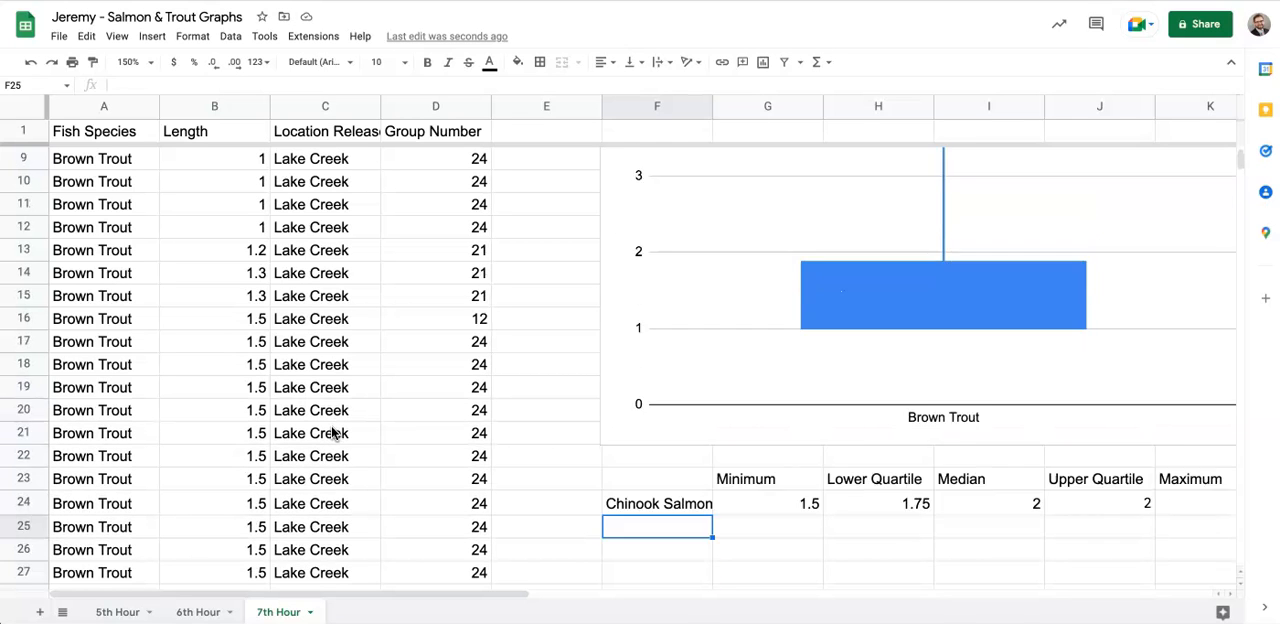
{"action": "scroll", "coordinate": [332, 432], "scroll_direction": "down", "scroll_amount": 3}
{"action": "scroll", "coordinate": [332, 432], "scroll_direction": "down", "scroll_amount": 10}
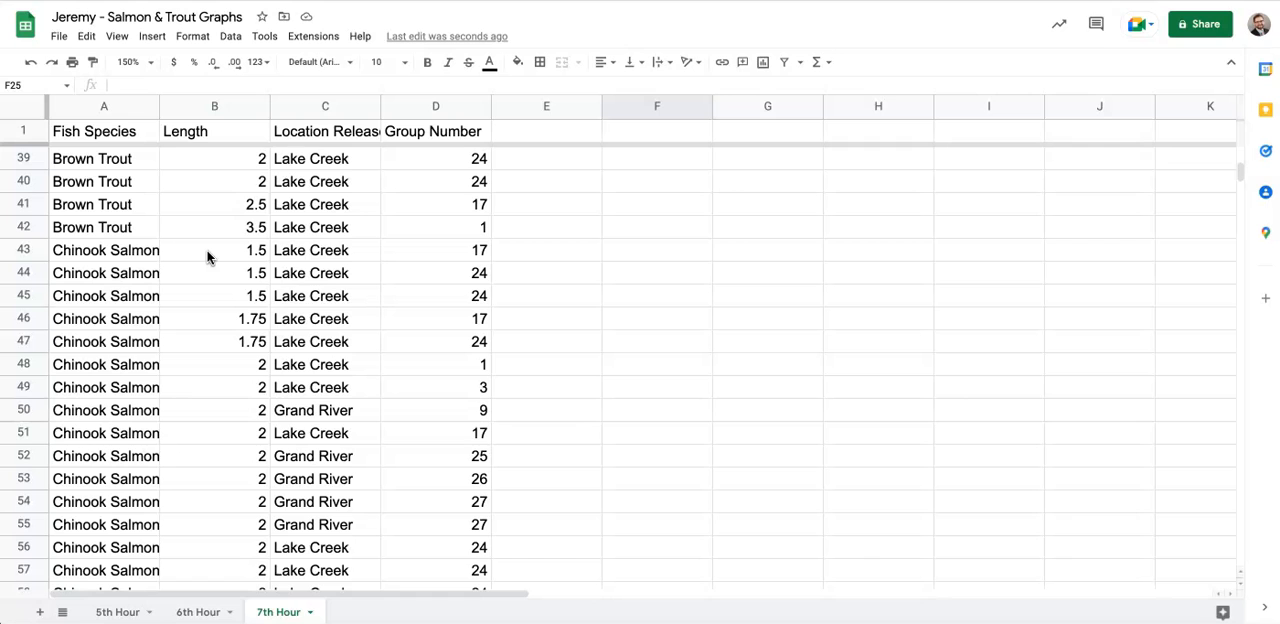
{"action": "scroll", "coordinate": [207, 257], "scroll_direction": "down", "scroll_amount": 20}
{"action": "scroll", "coordinate": [207, 257], "scroll_direction": "down", "scroll_amount": 5}
{"action": "scroll", "coordinate": [207, 257], "scroll_direction": "up", "scroll_amount": 10}
{"action": "scroll", "coordinate": [207, 257], "scroll_direction": "down", "scroll_amount": 5}
{"action": "scroll", "coordinate": [207, 257], "scroll_direction": "up", "scroll_amount": 20}
{"action": "scroll", "coordinate": [207, 257], "scroll_direction": "down", "scroll_amount": 4}
{"action": "scroll", "coordinate": [207, 257], "scroll_direction": "right", "scroll_amount": 3}
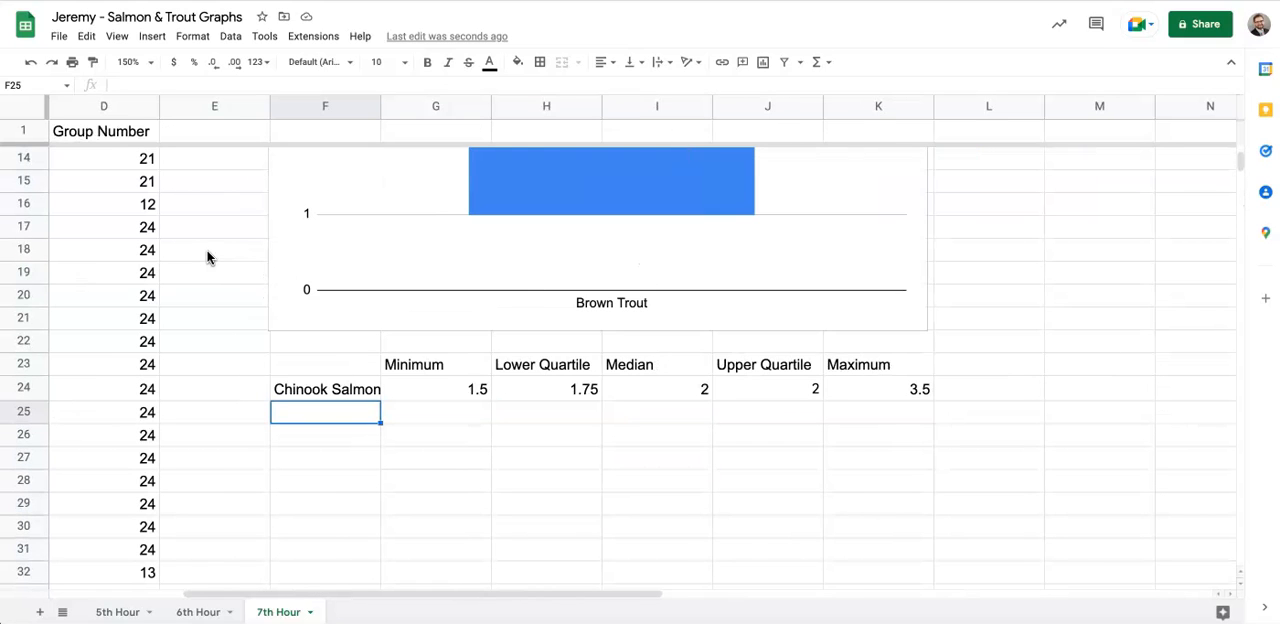
- Change the Chinook Salmon minimum formula in G24 to =min(B43:B201)
{"action": "left_click", "coordinate": [456, 390]}
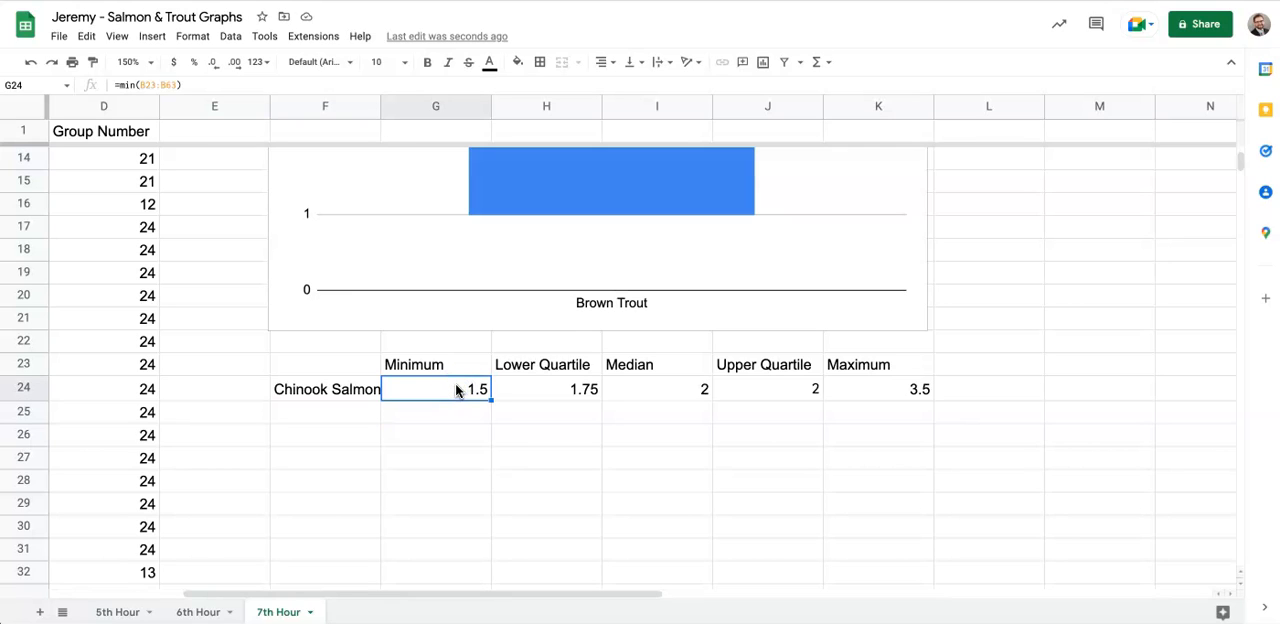
{"action": "left_click", "coordinate": [152, 84]}
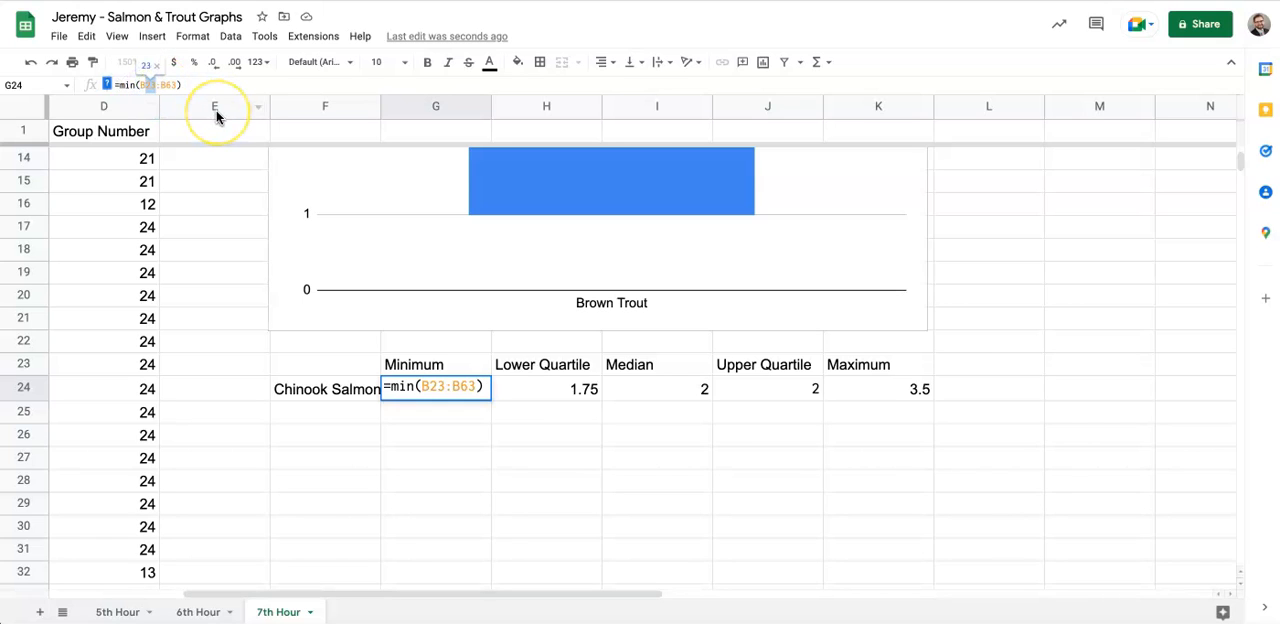
{"action": "type", "text": "43"}
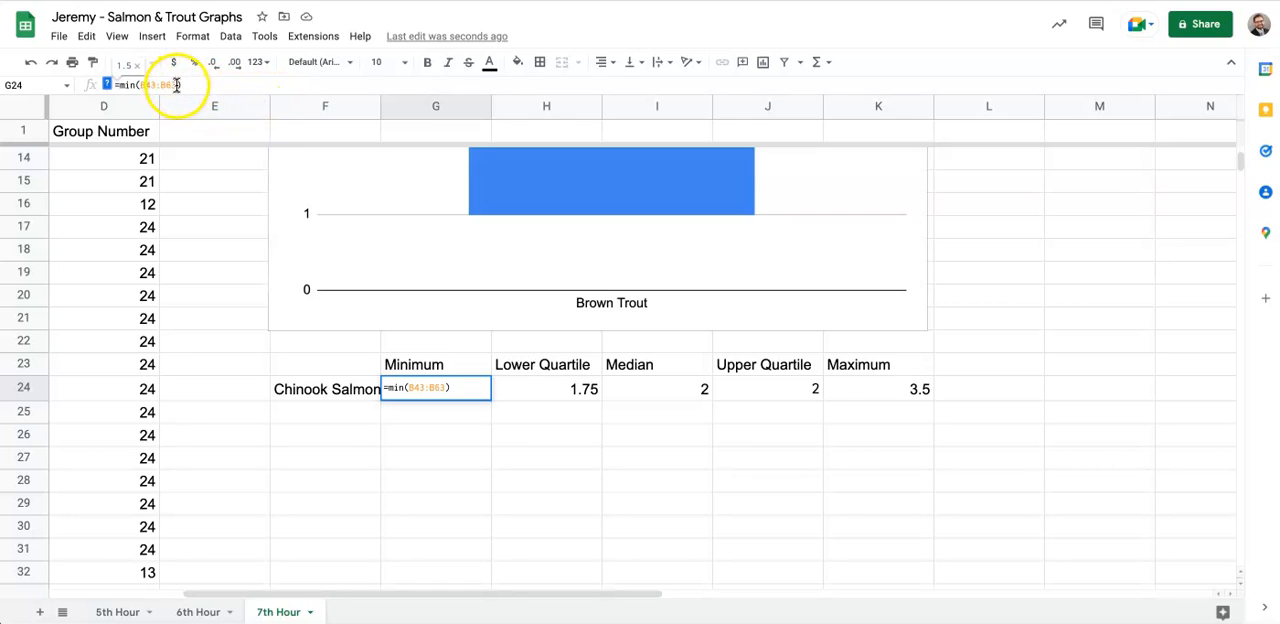
{"action": "left_click_drag", "start_coordinate": [176, 85], "coordinate": [166, 85]}
{"action": "type", "text": "201"}
{"action": "key", "text": "Return"}
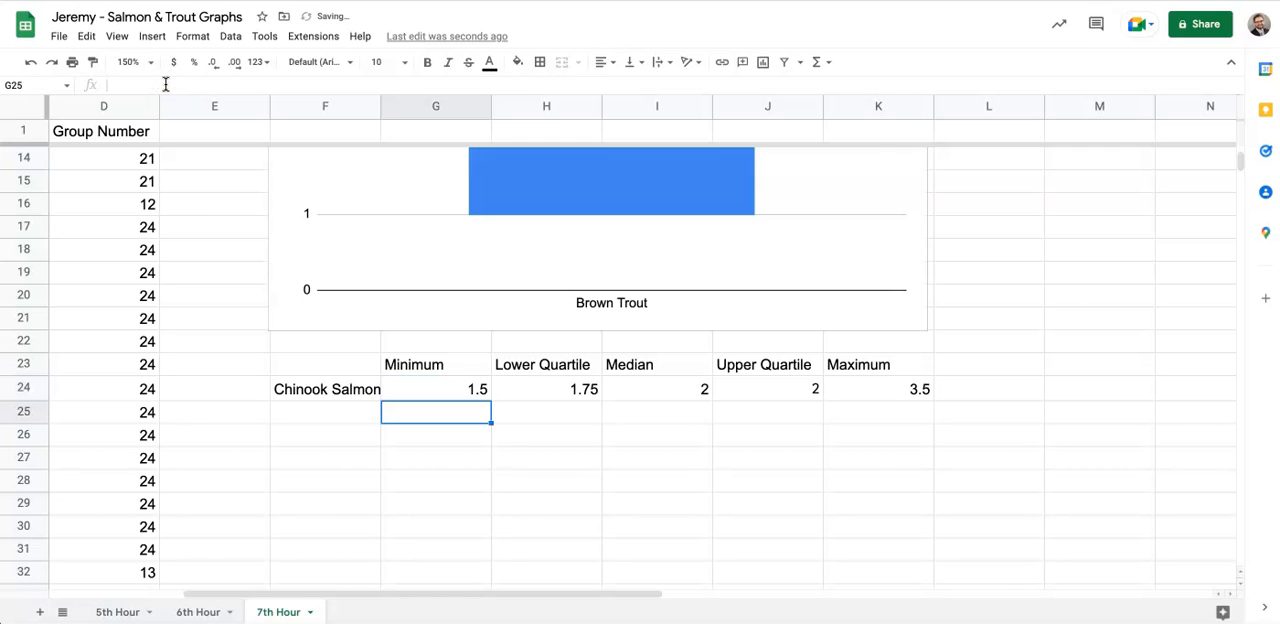
- Copy the range B43:B201 from the minimum formula in G24 and change the lower quartile formula in H24 to =quartile(B43:B201,1)
{"action": "left_click", "coordinate": [429, 394]}
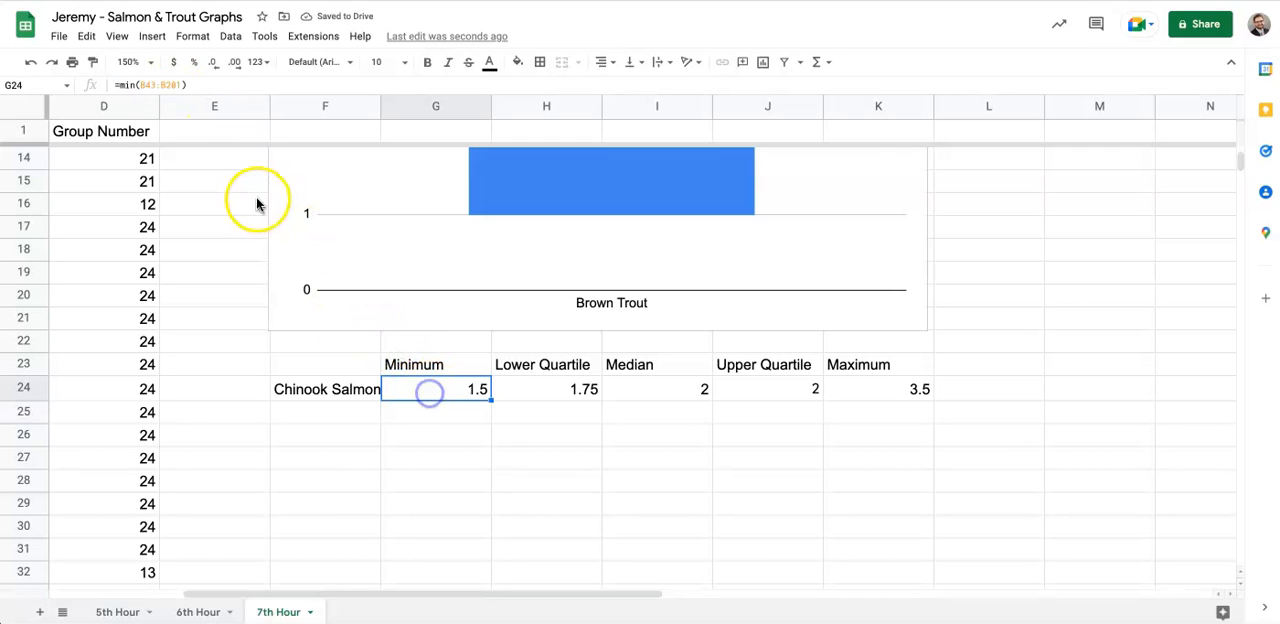
{"action": "left_click_drag", "start_coordinate": [181, 84], "coordinate": [142, 82]}
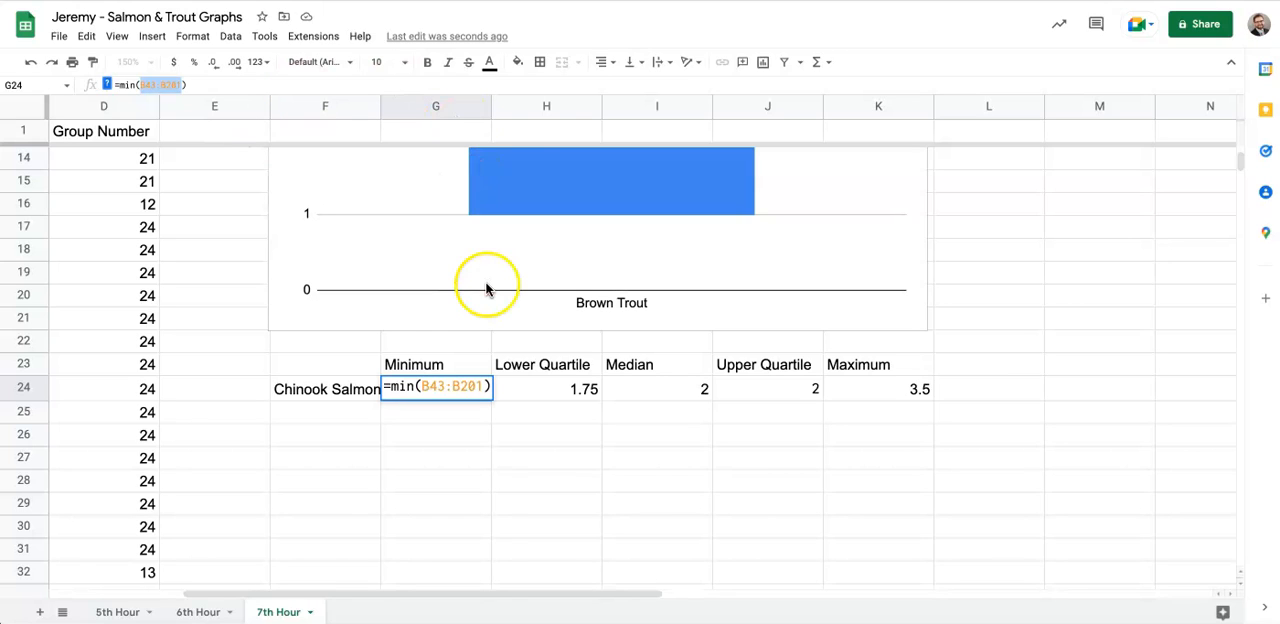
{"action": "left_click", "coordinate": [556, 387]}
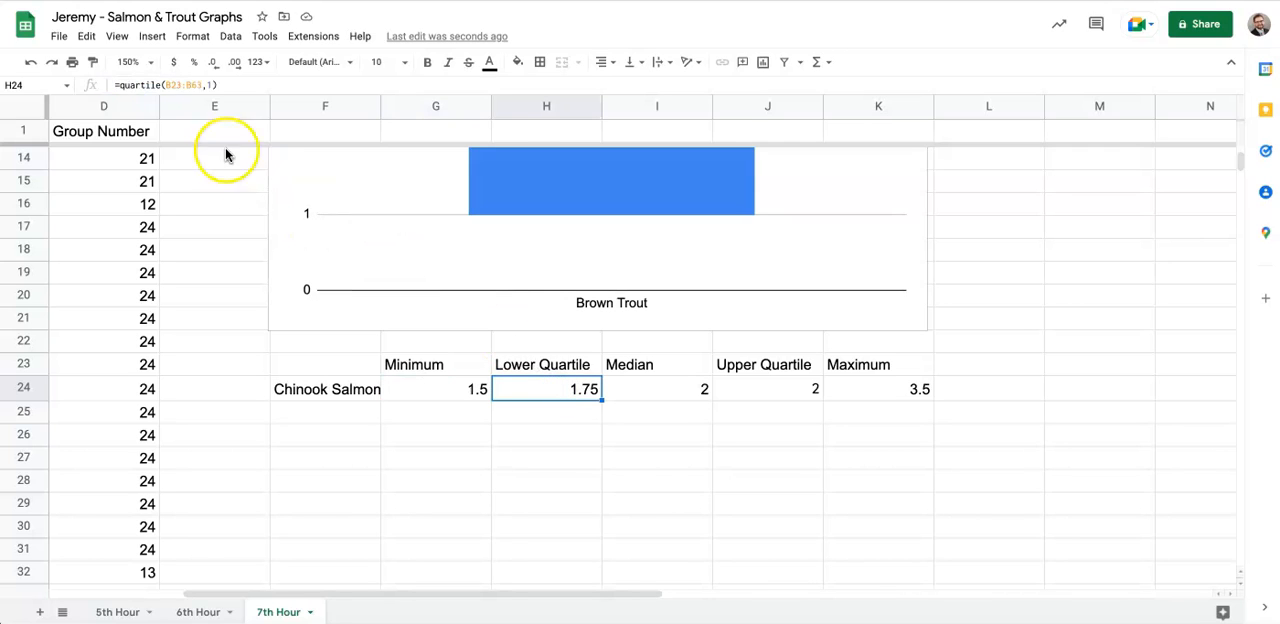
{"action": "left_click_drag", "start_coordinate": [200, 84], "coordinate": [168, 84]}
{"action": "type", "text": "B43:B201"}
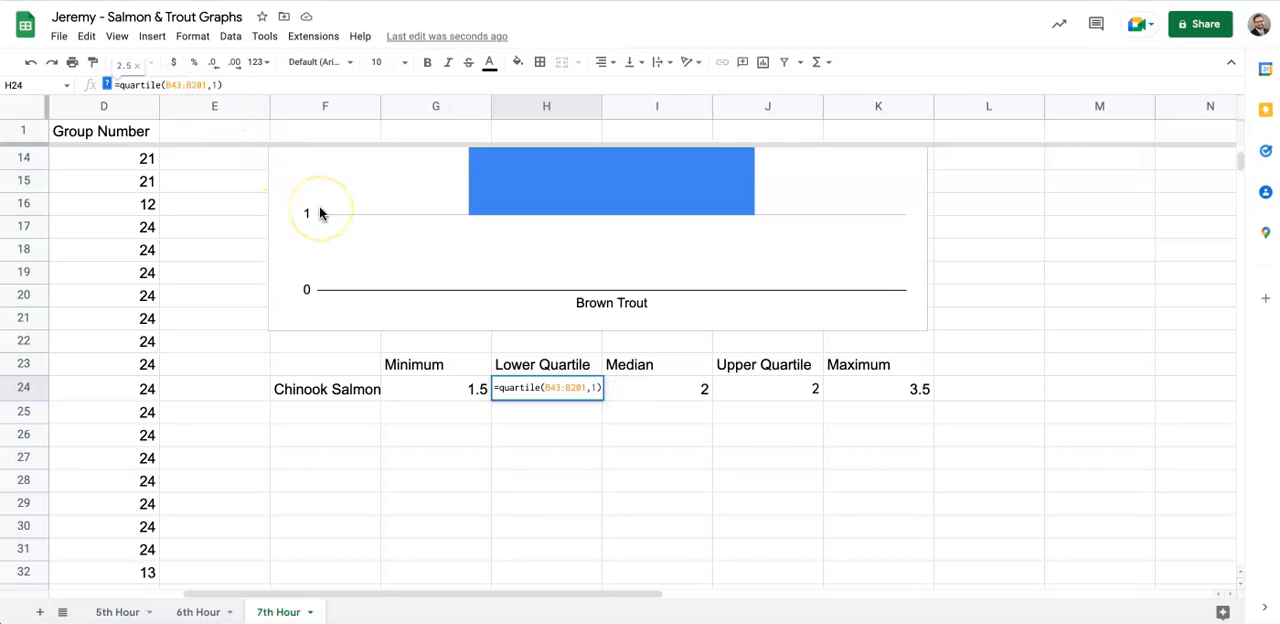
- Change the Chinook Salmon median formula in I24 to =MEDIAN(B43:B201)
{"action": "left_click", "coordinate": [679, 393]}
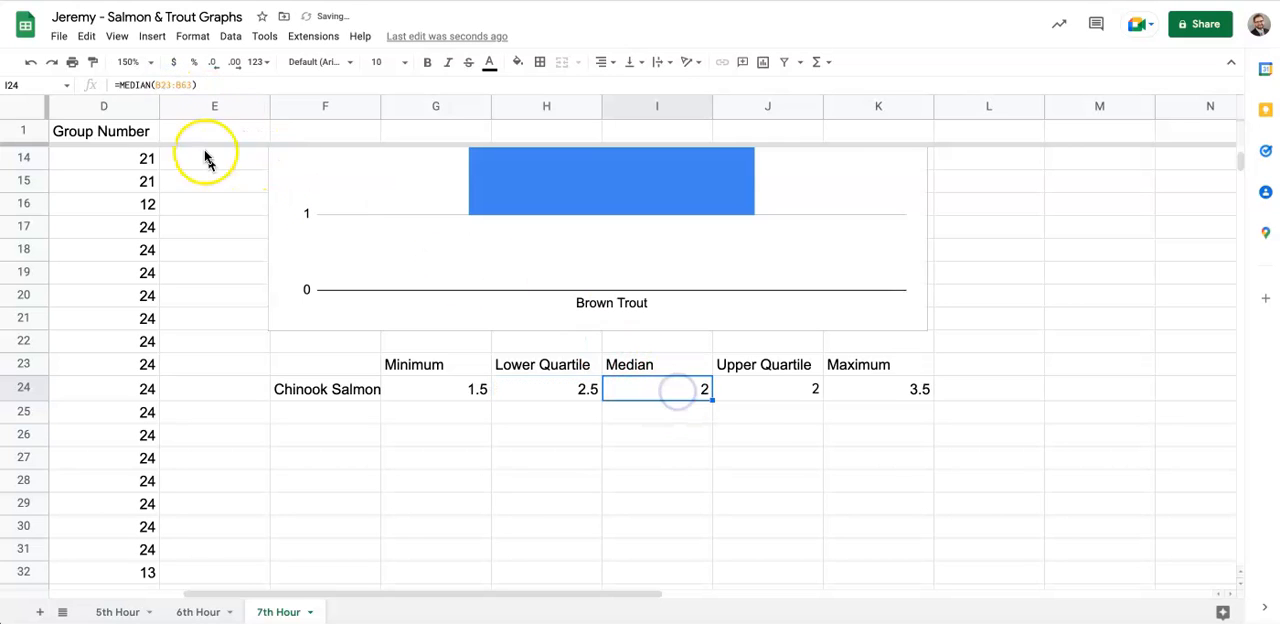
{"action": "left_click", "coordinate": [177, 84]}
{"action": "left_click_drag", "start_coordinate": [192, 84], "coordinate": [163, 84]}
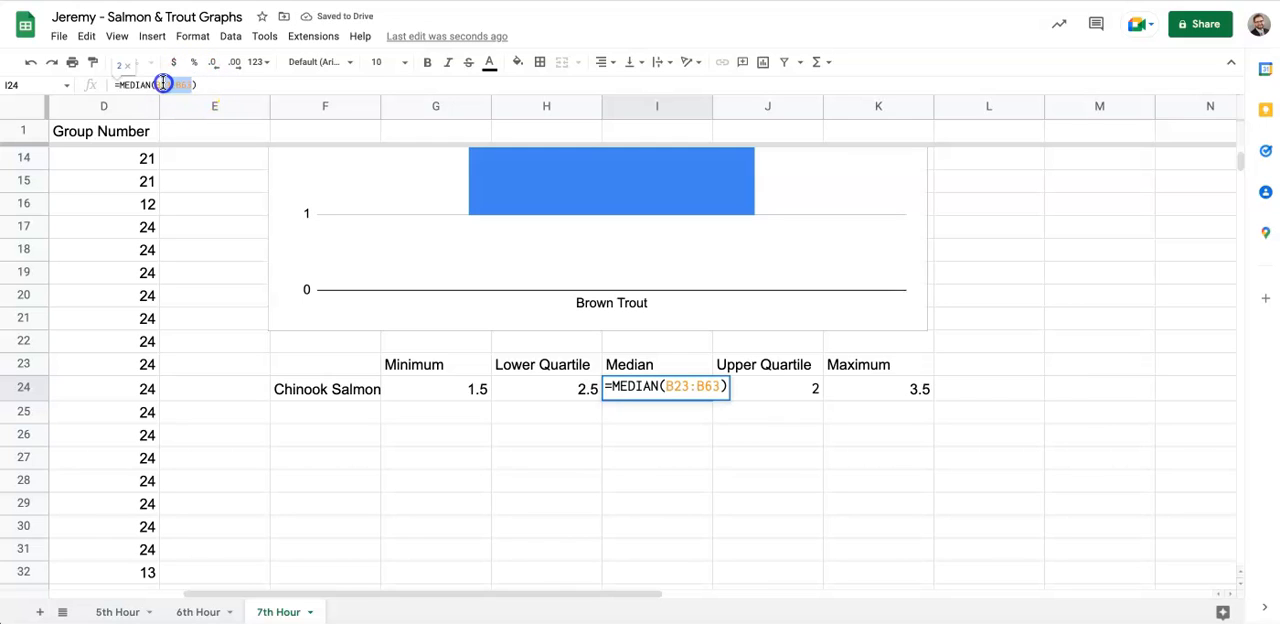
{"action": "type", "text": "B43:B201"}
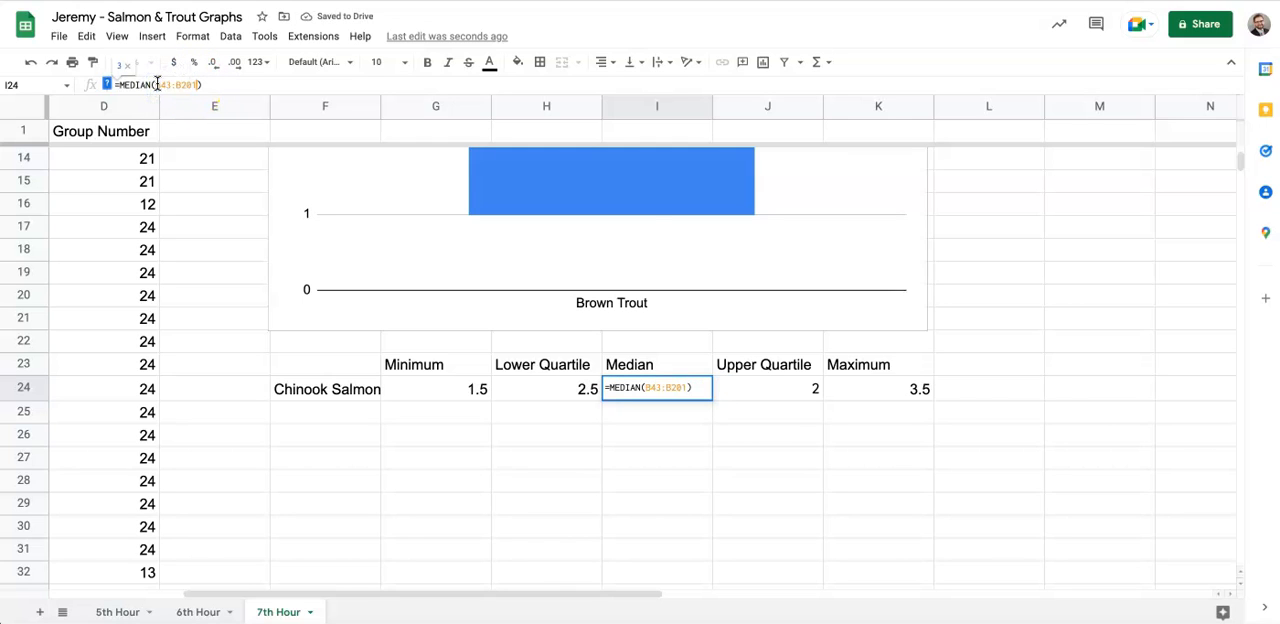
- Change the Chinook Salmon upper quartile formula in J24 to =quartile(B43:B201,3)
{"action": "left_click", "coordinate": [777, 391]}
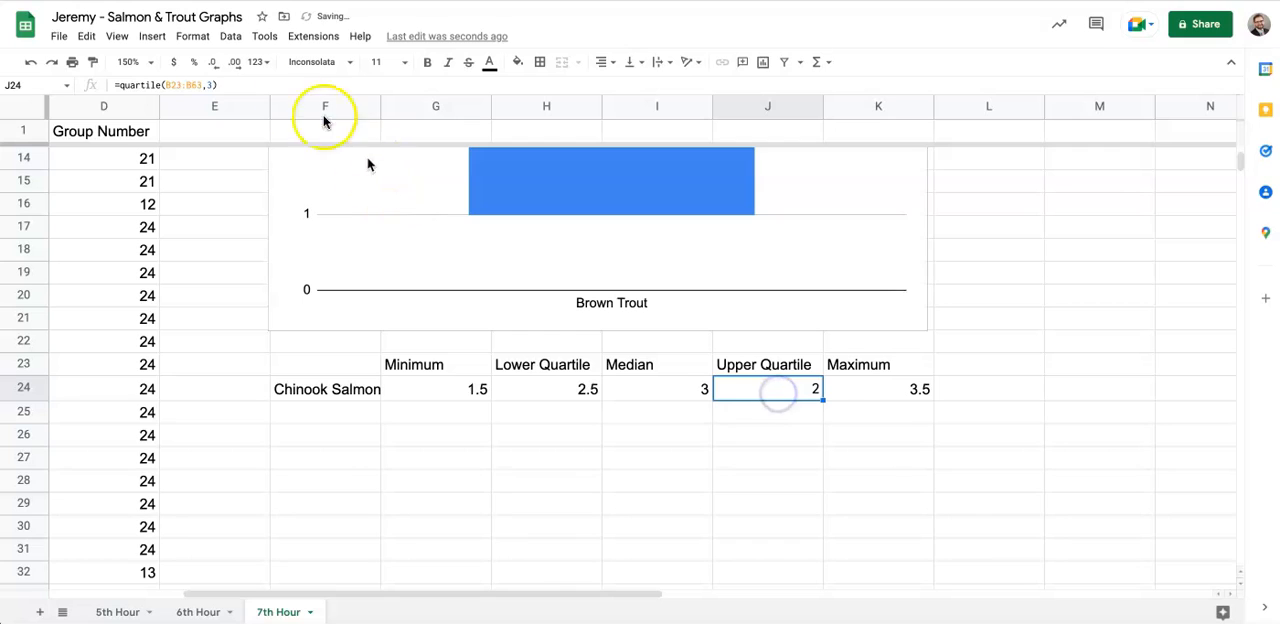
{"action": "left_click_drag", "start_coordinate": [203, 84], "coordinate": [166, 85]}
{"action": "type", "text": "B43:B201"}
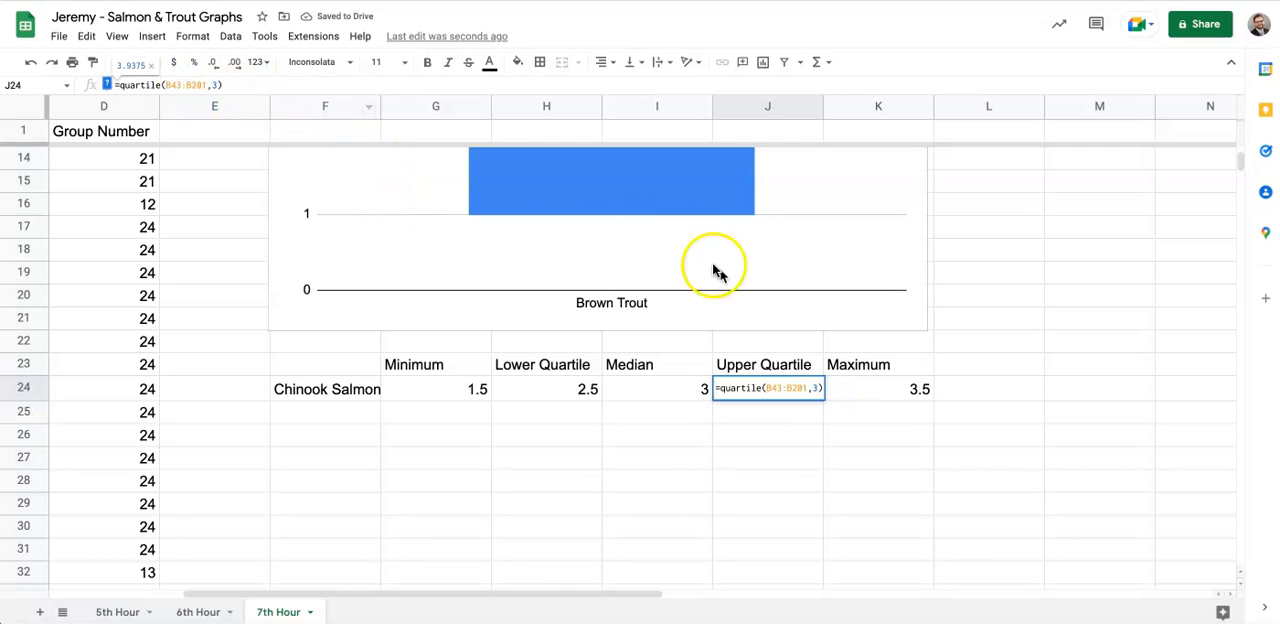
- Change the Chinook Salmon maximum formula in K24 to =MAX(B43:B201)
{"action": "left_click", "coordinate": [889, 391]}
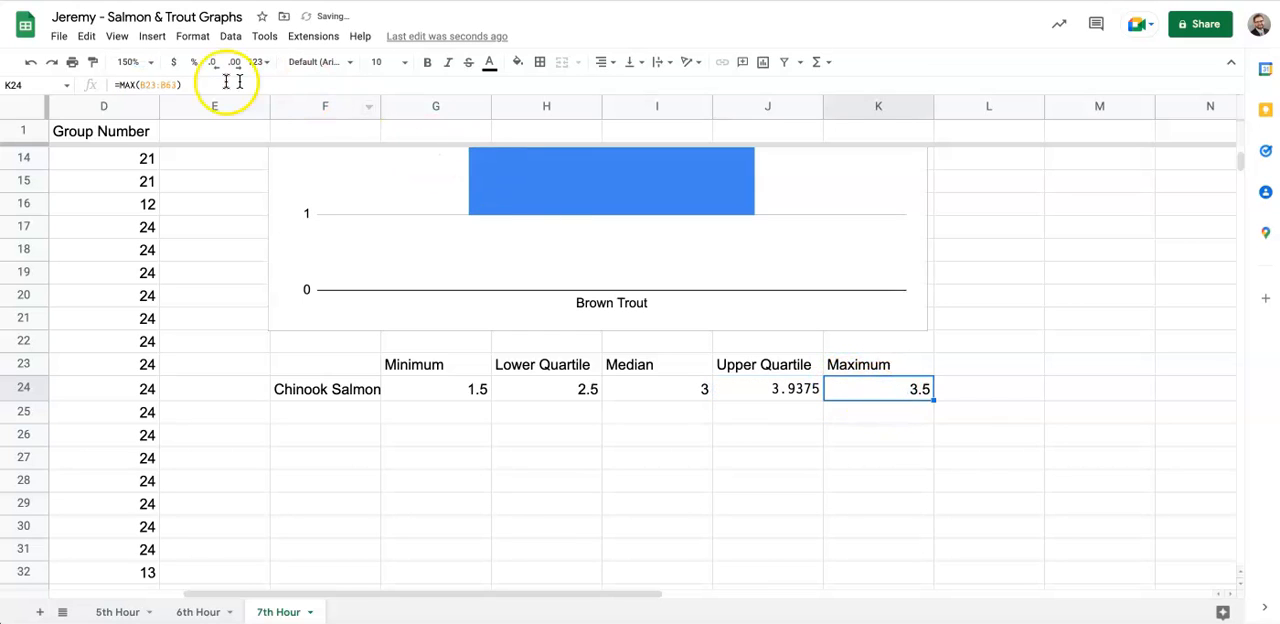
{"action": "left_click_drag", "start_coordinate": [176, 84], "coordinate": [142, 85]}
{"action": "type", "text": "B43:B201"}
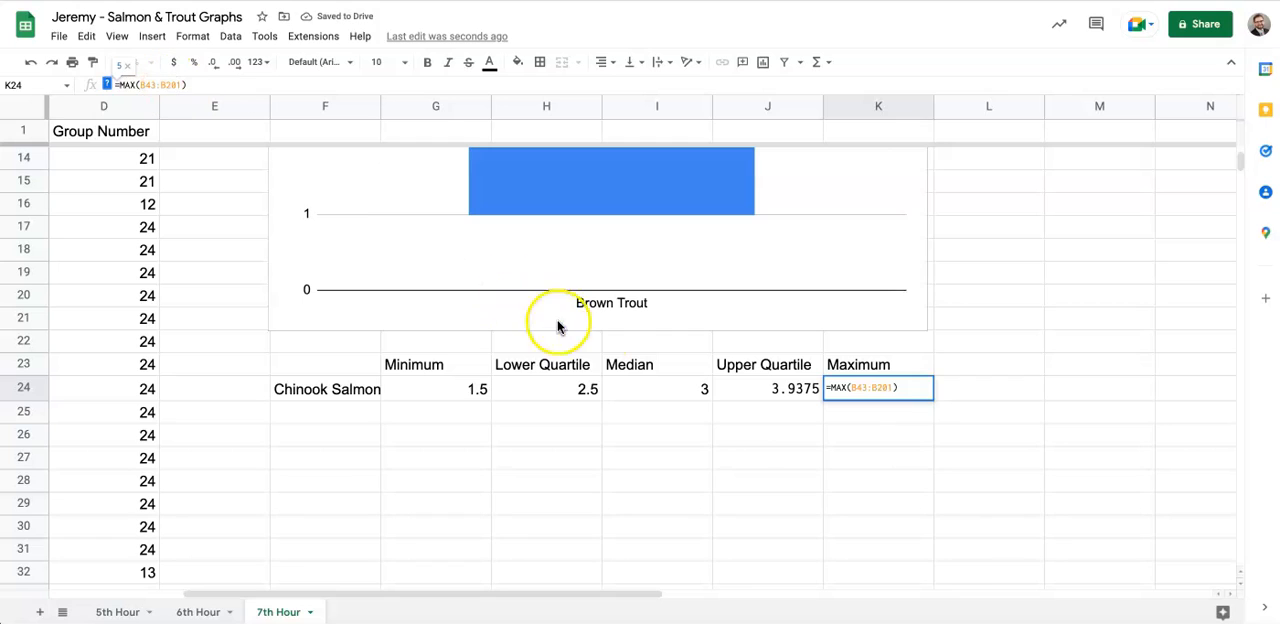
{"action": "left_click", "coordinate": [840, 466]}
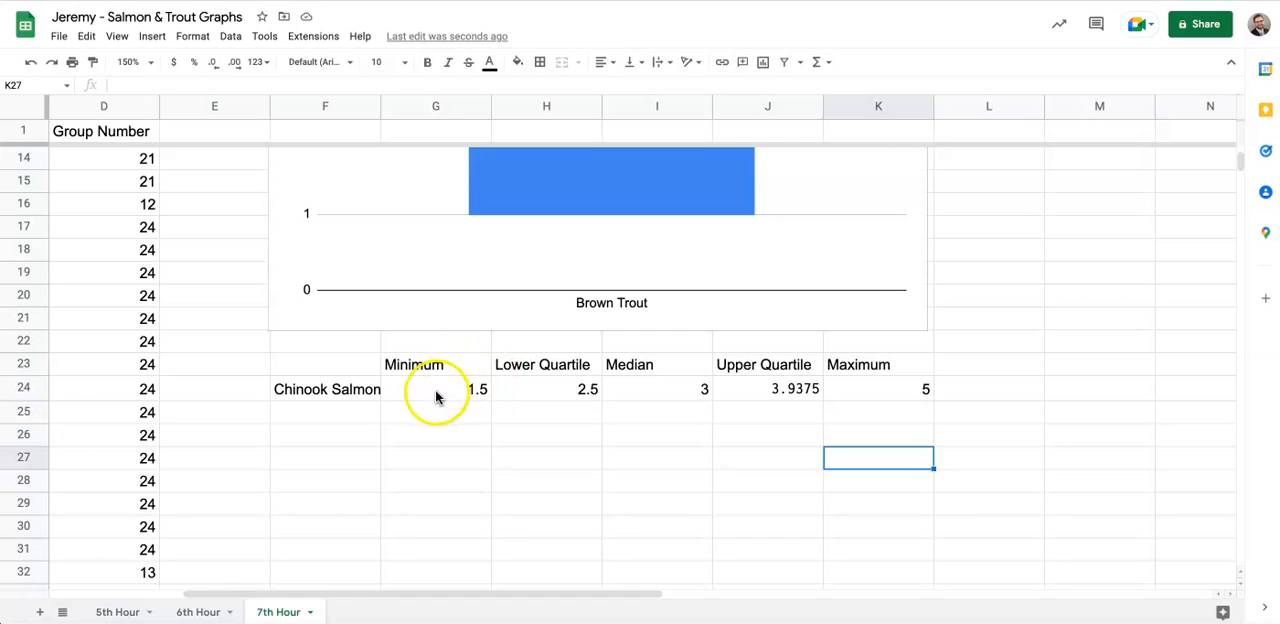
- Insert a candlestick chart from the Chinook Salmon row F24:K24 and place it directly below that row
{"action": "left_click", "coordinate": [473, 396]}
{"action": "left_click_drag", "start_coordinate": [473, 396], "coordinate": [840, 395]}
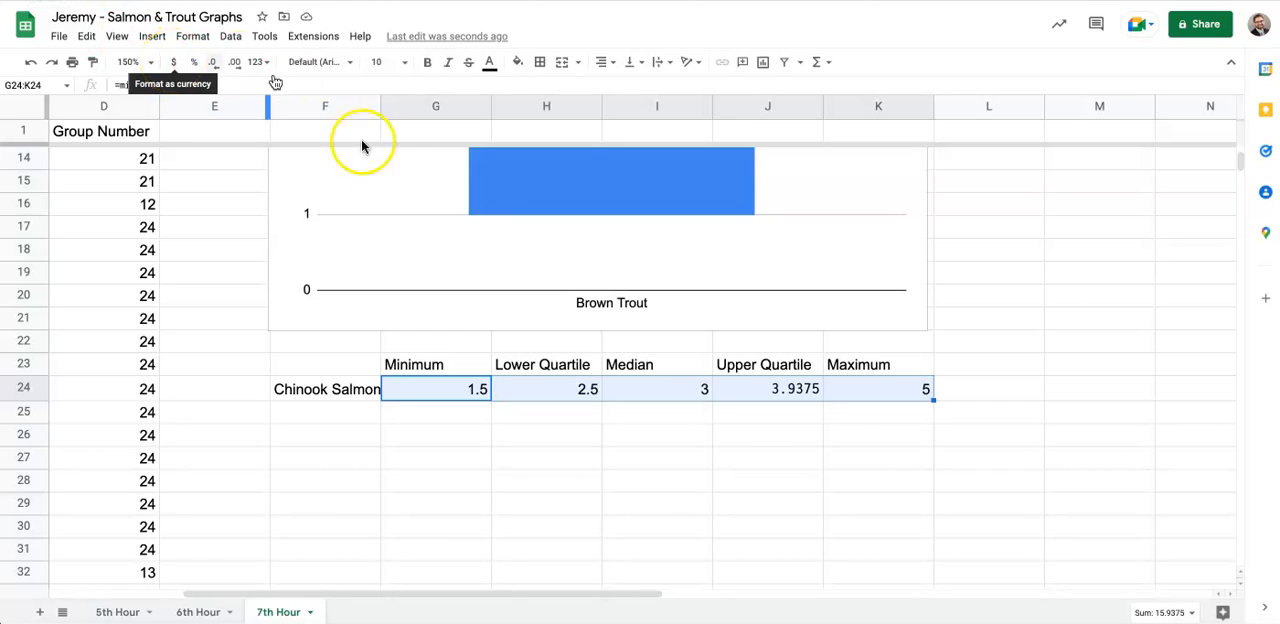
{"action": "left_click", "coordinate": [310, 392]}
{"action": "left_click_drag", "start_coordinate": [307, 395], "coordinate": [914, 393]}
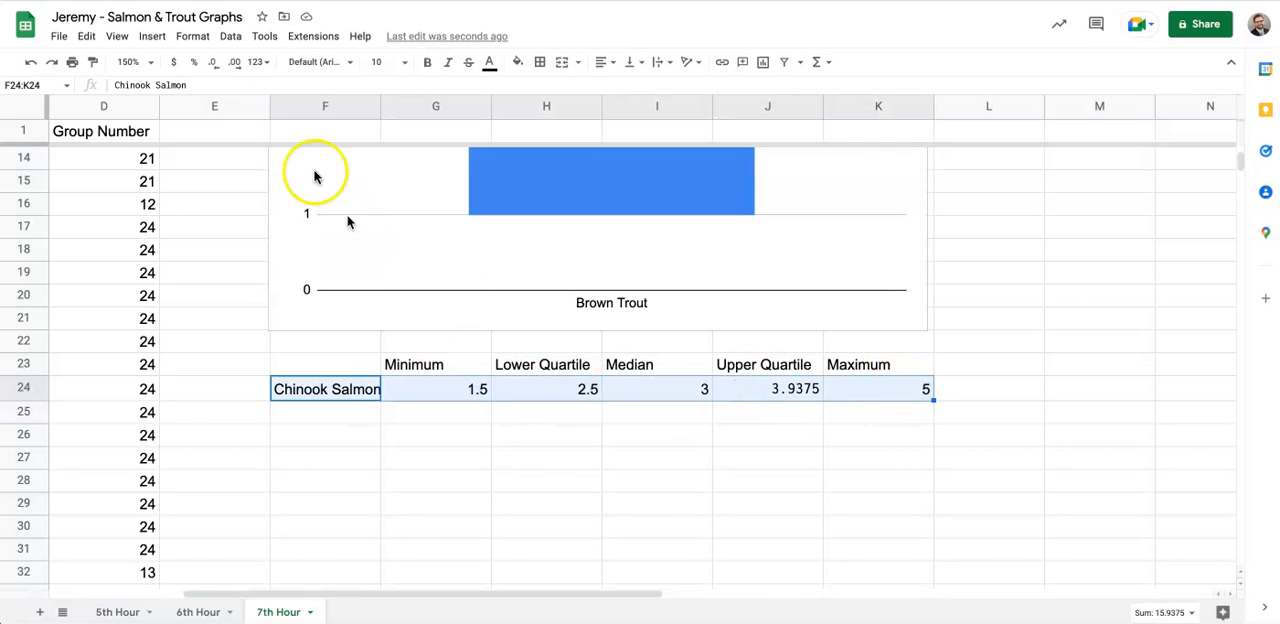
{"action": "left_click", "coordinate": [151, 36]}
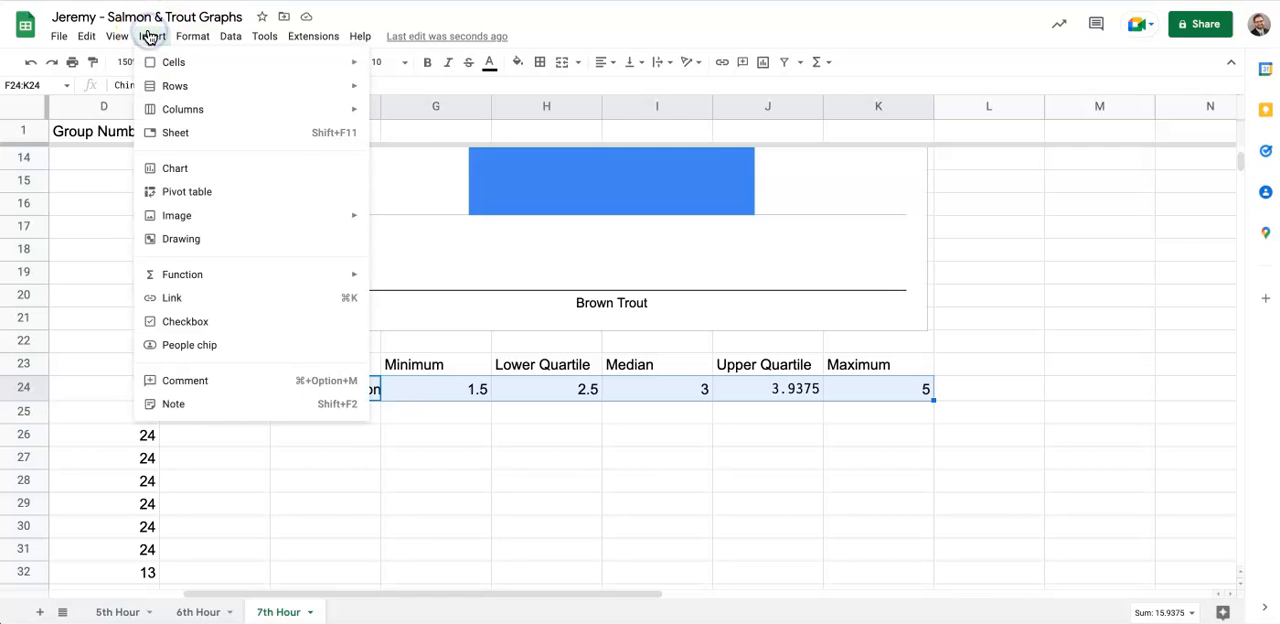
{"action": "left_click", "coordinate": [195, 170]}
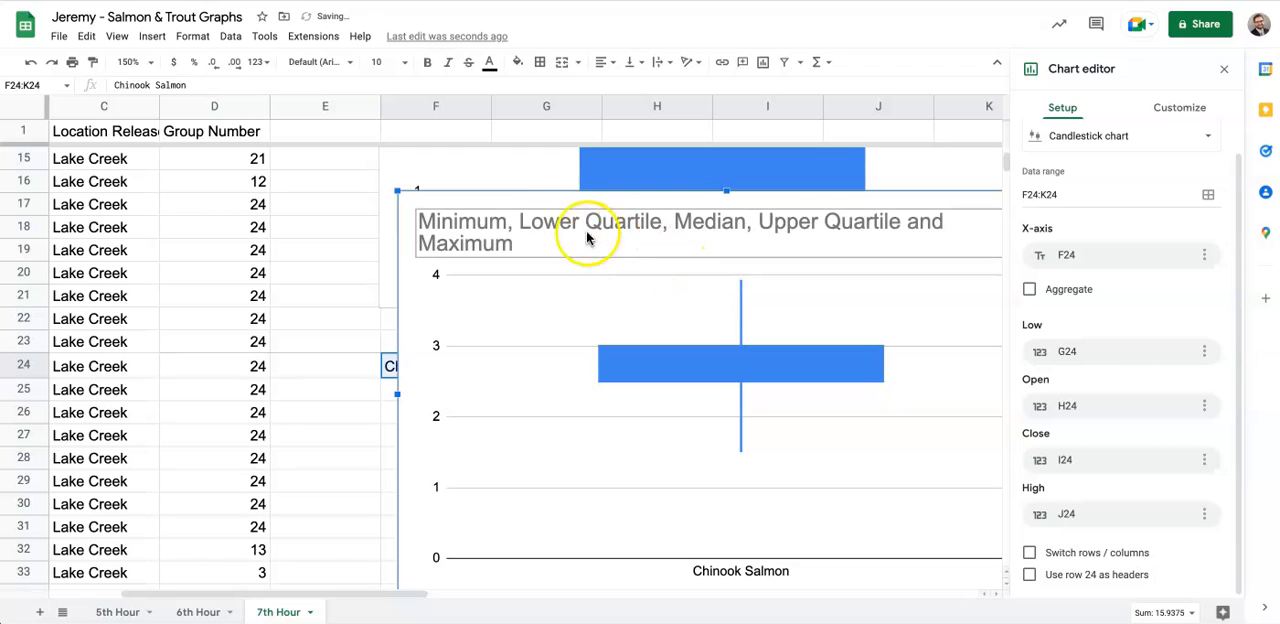
{"action": "left_click_drag", "start_coordinate": [530, 204], "coordinate": [517, 398]}
{"action": "scroll", "coordinate": [617, 381], "scroll_direction": "right", "scroll_amount": 2}
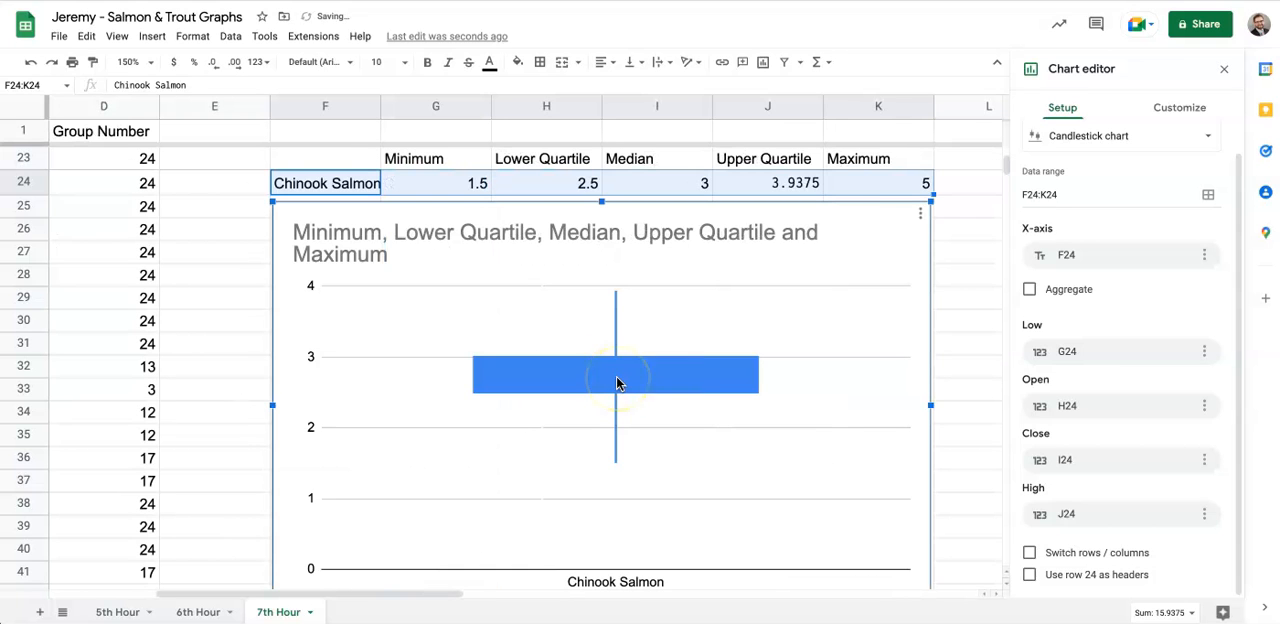
- Retitle the new chart "Chinook Salmon Lengths 2022", following the wording of the Brown Trout chart's title
{"action": "scroll", "coordinate": [571, 331], "scroll_direction": "up", "scroll_amount": 2}
{"action": "scroll", "coordinate": [571, 331], "scroll_direction": "left", "scroll_amount": 1}
{"action": "scroll", "coordinate": [571, 331], "scroll_direction": "up", "scroll_amount": 4}
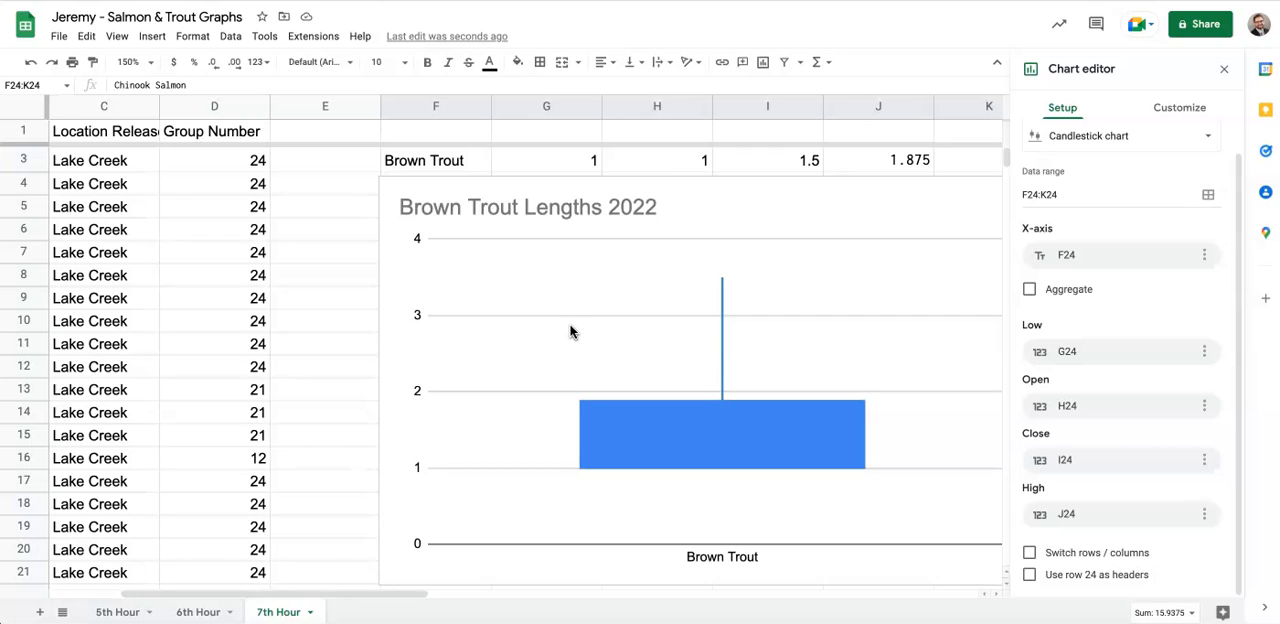
{"action": "scroll", "coordinate": [571, 331], "scroll_direction": "down", "scroll_amount": 4}
{"action": "scroll", "coordinate": [571, 331], "scroll_direction": "down", "scroll_amount": 2}
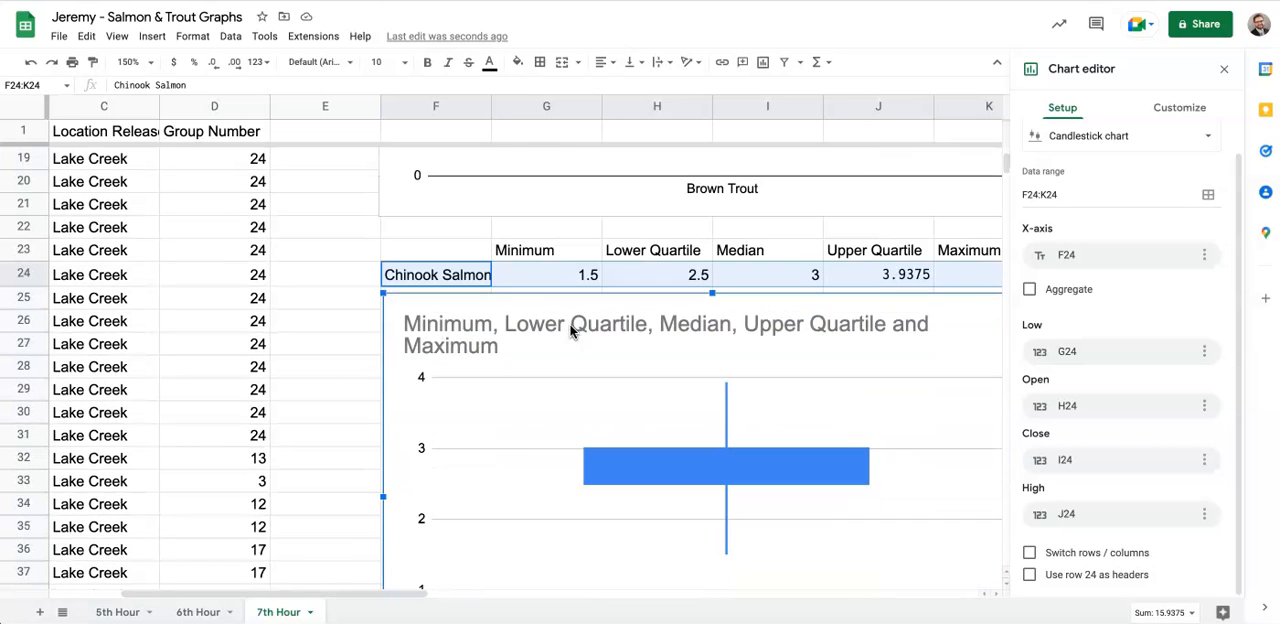
{"action": "double_click", "coordinate": [513, 326]}
{"action": "type", "text": "Chinook"}
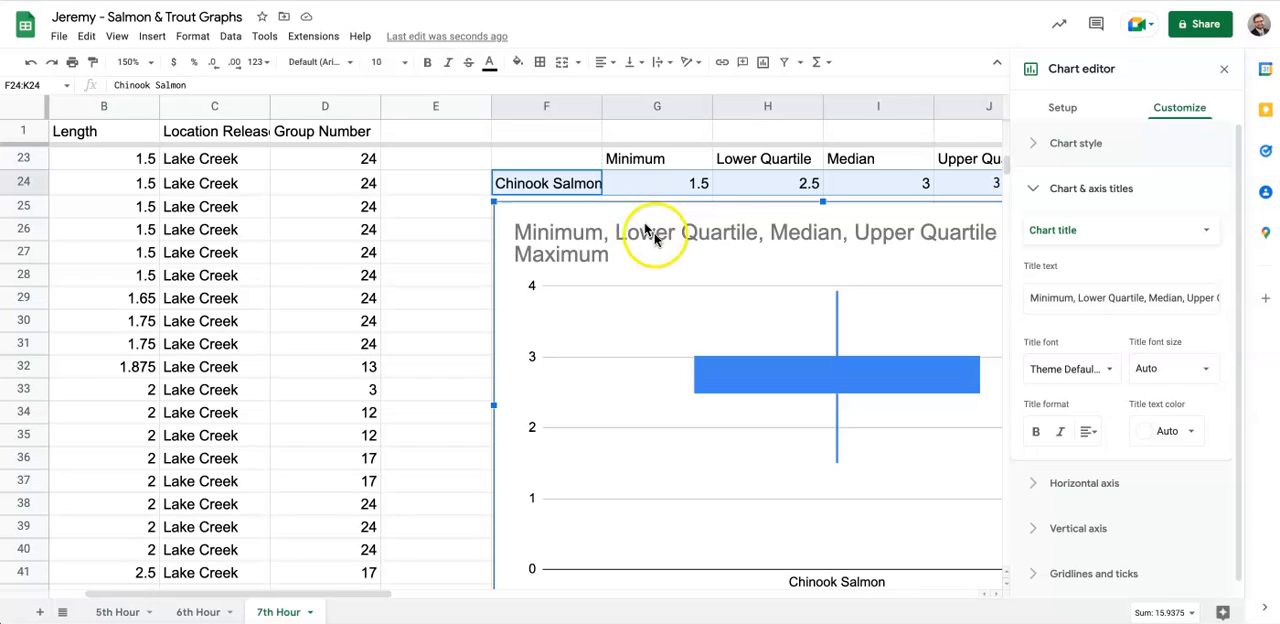
{"action": "left_click", "coordinate": [654, 234]}
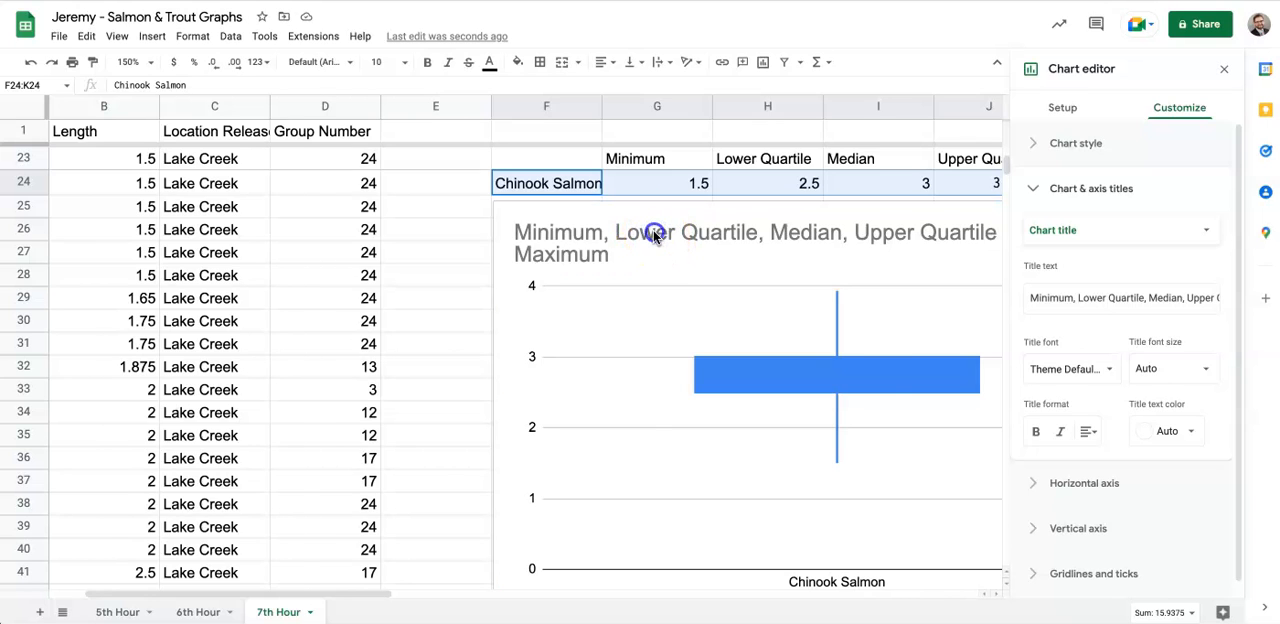
{"action": "left_click", "coordinate": [654, 234]}
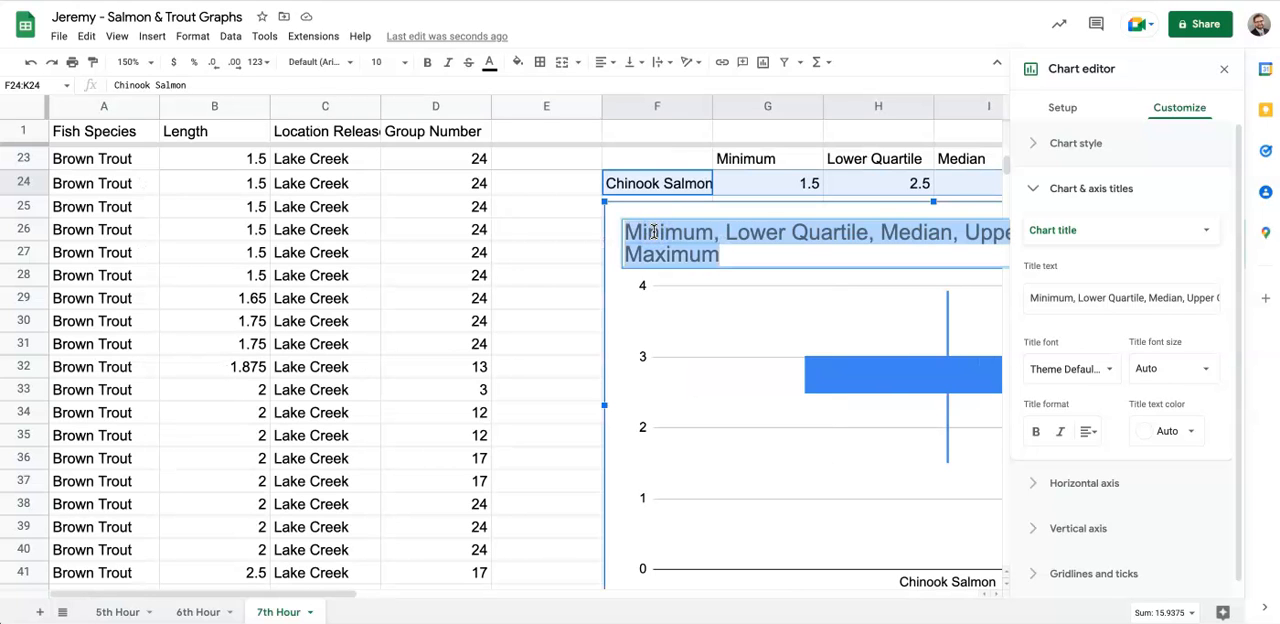
{"action": "type", "text": "Chinook"}
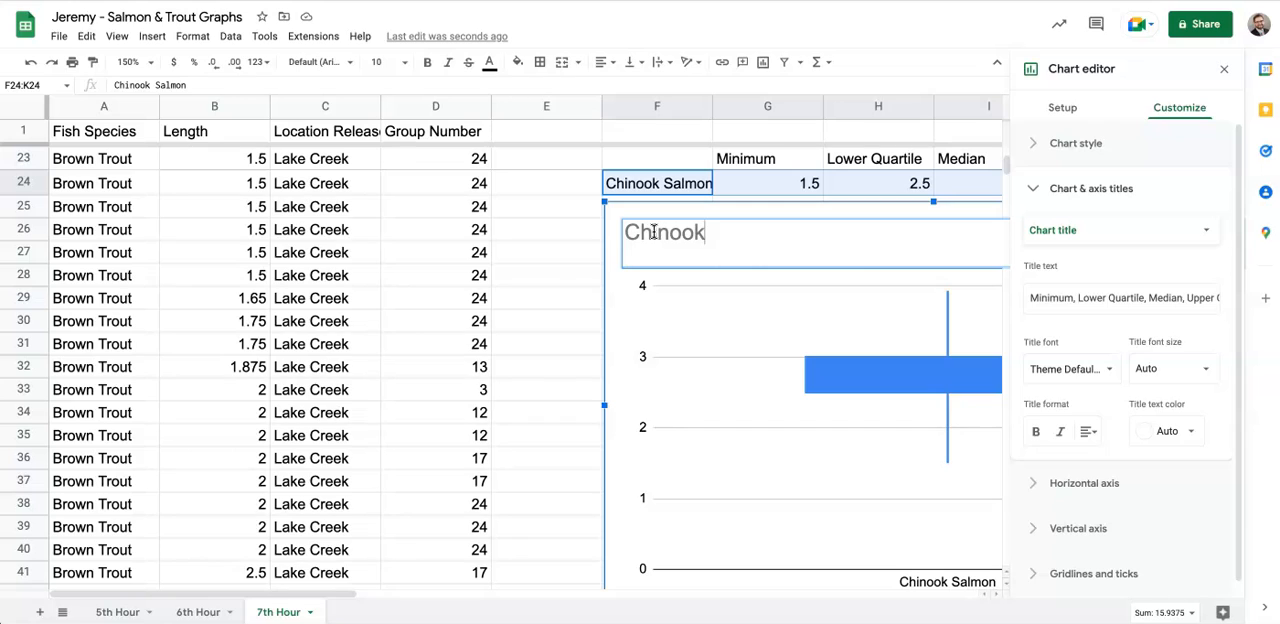
{"action": "type", "text": " Salmon Lengths 2022"}
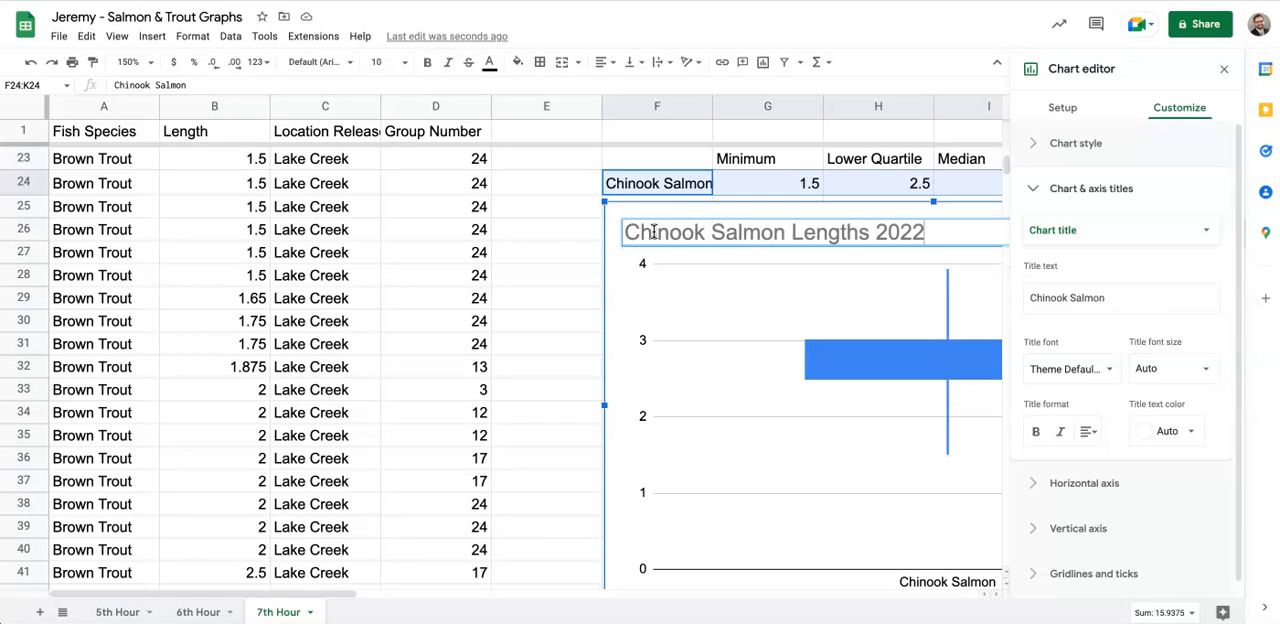
{"action": "left_click", "coordinate": [682, 434]}
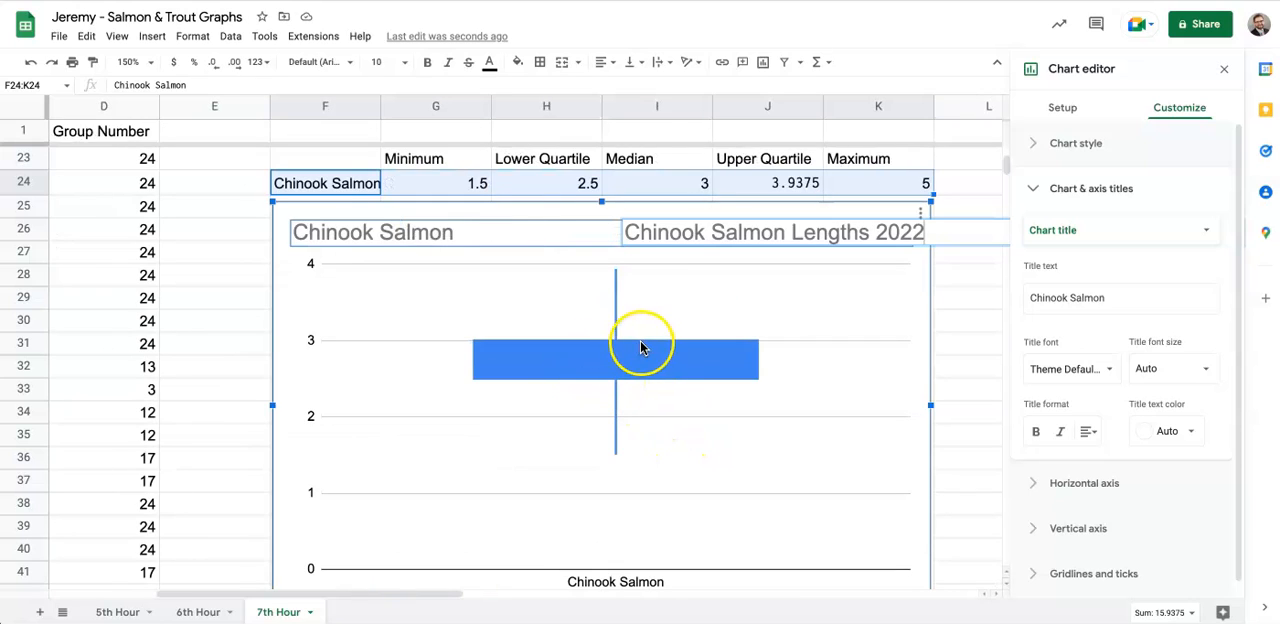
- Append "Lengths 2022" after "Chinook Salmon" in the title shown on the chart
{"action": "double_click", "coordinate": [451, 226]}
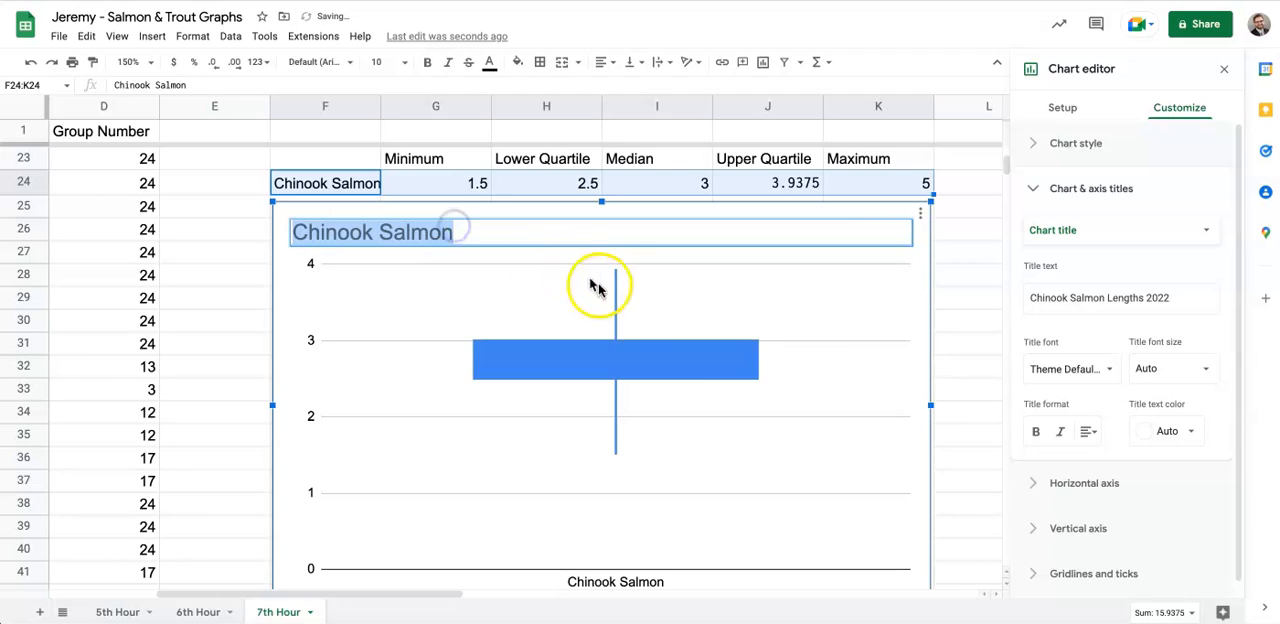
{"action": "left_click", "coordinate": [514, 228]}
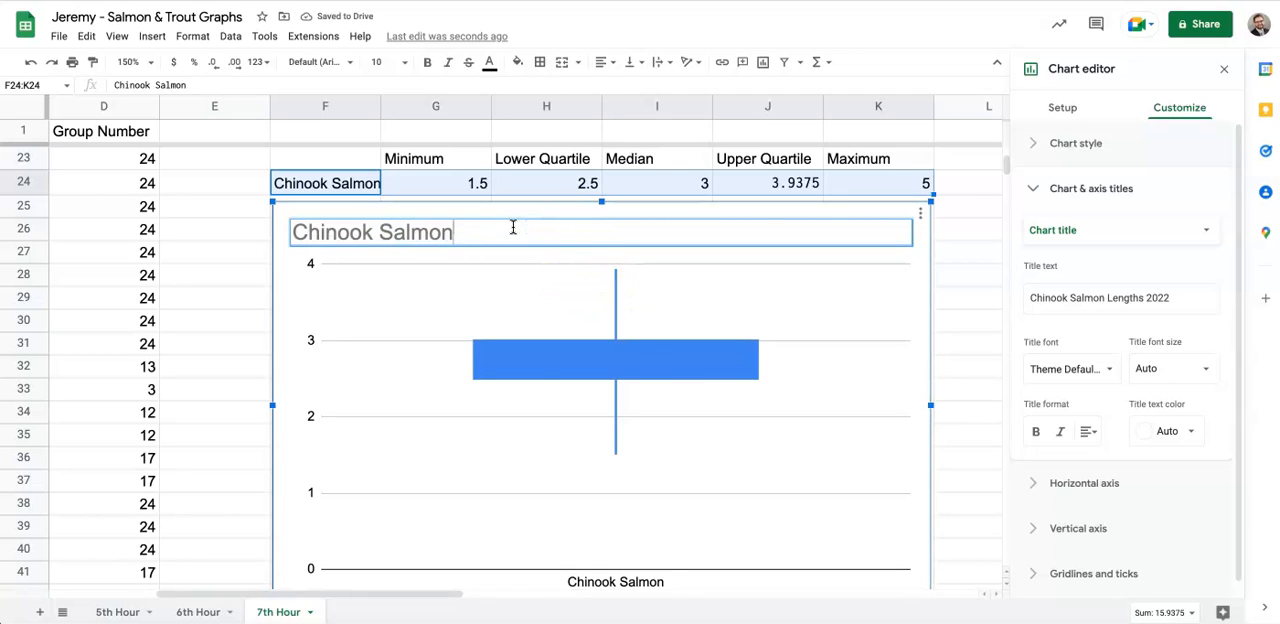
{"action": "type", "text": "Lengths 2022"}
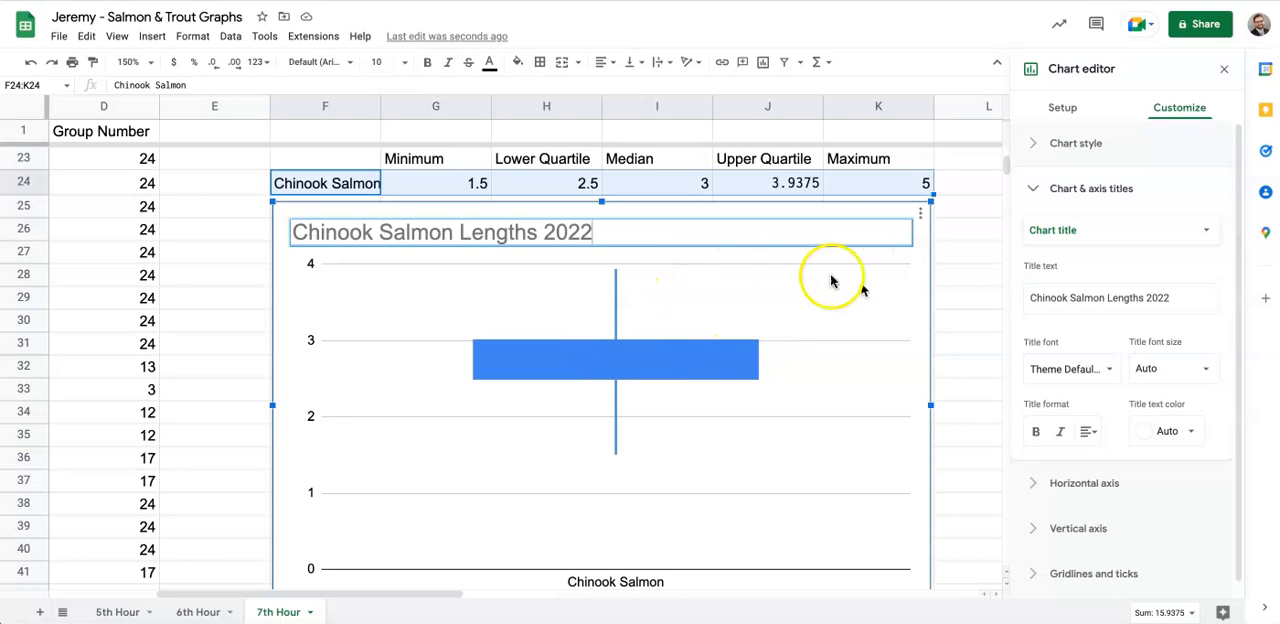
- Set the Close series of the Chinook Salmon candlestick chart to the upper quartile cell J24
{"action": "left_click", "coordinate": [1064, 109]}
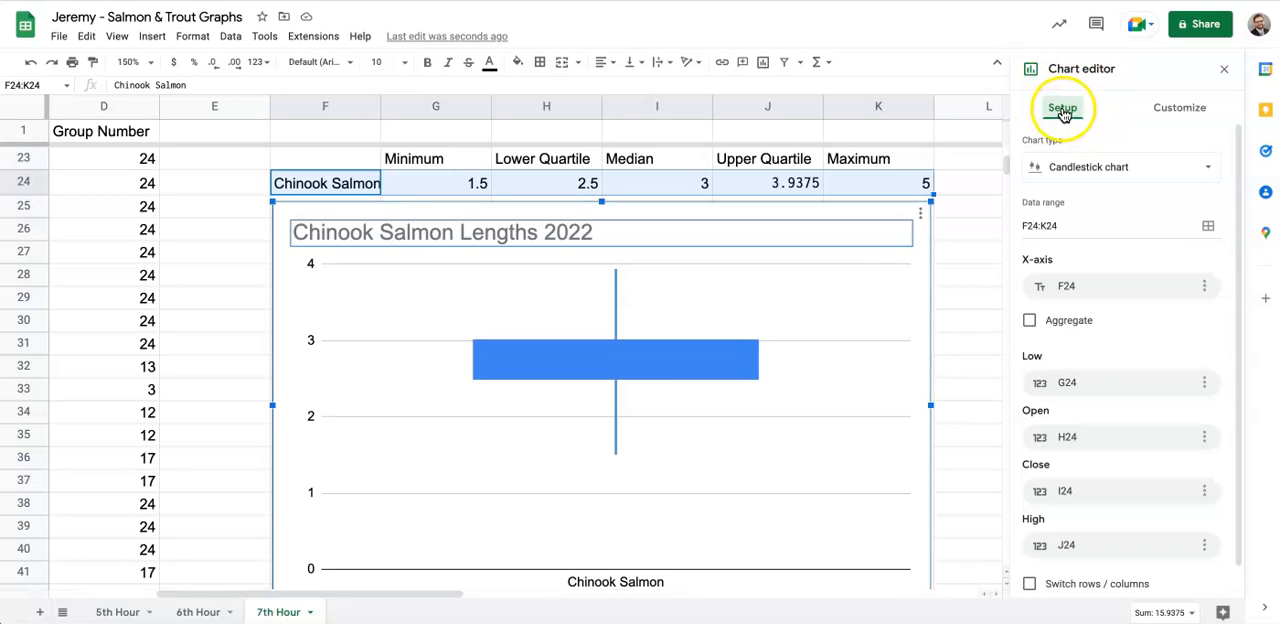
{"action": "scroll", "coordinate": [1106, 507], "scroll_direction": "down", "scroll_amount": 1}
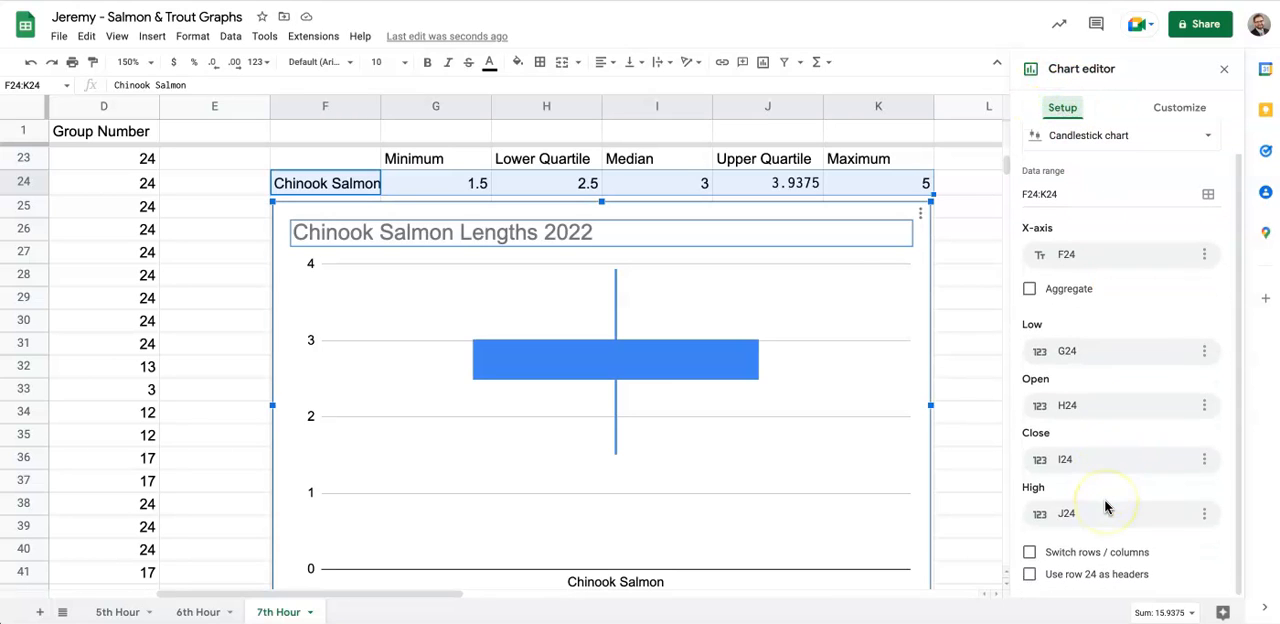
{"action": "left_click", "coordinate": [1066, 459]}
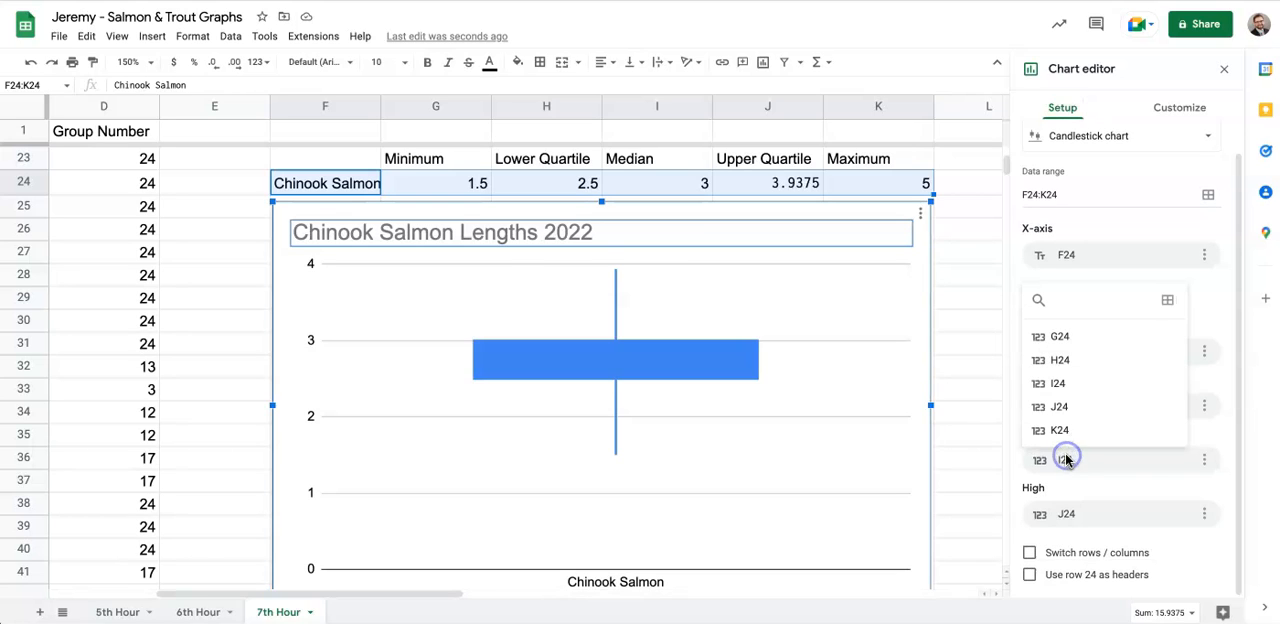
{"action": "left_click", "coordinate": [1106, 467]}
{"action": "left_click", "coordinate": [1106, 467]}
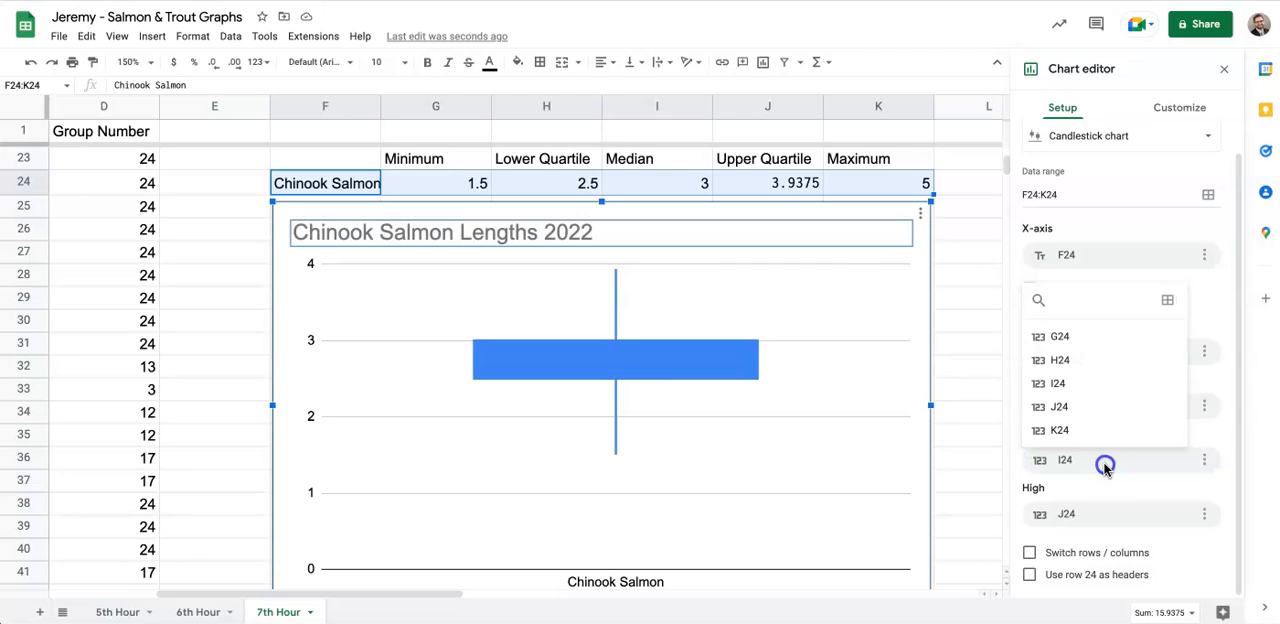
{"action": "left_click", "coordinate": [1074, 407]}
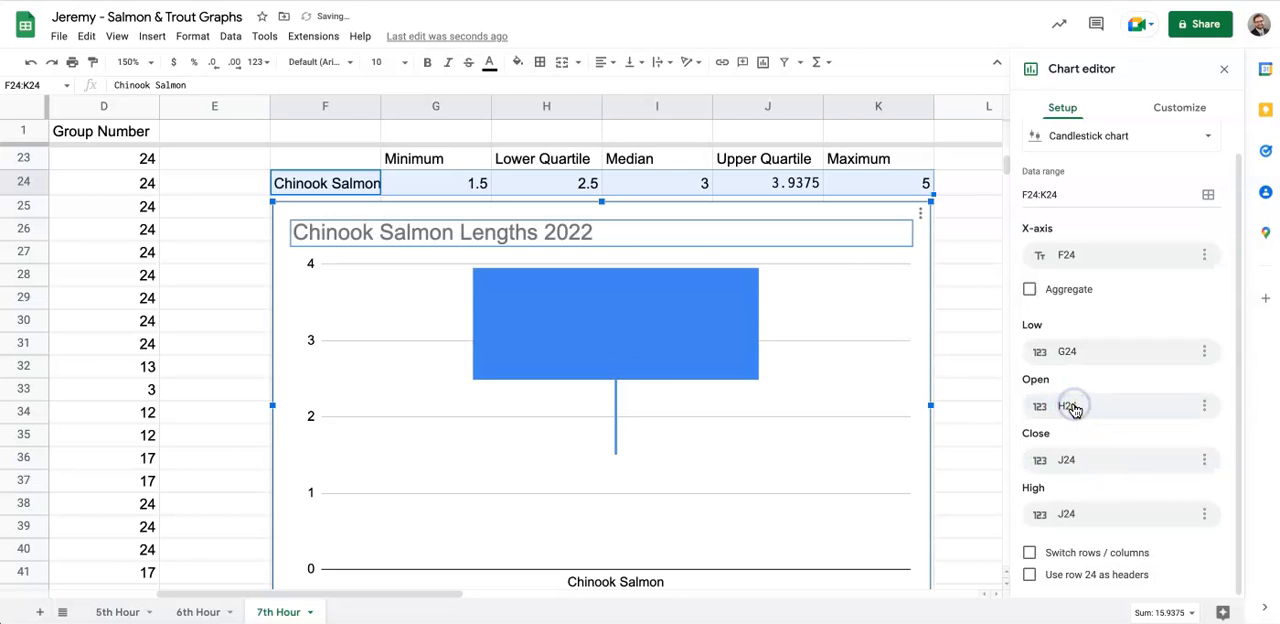
- Set the High series of the Chinook Salmon candlestick chart to the maximum cell K24
{"action": "left_click", "coordinate": [1074, 522]}
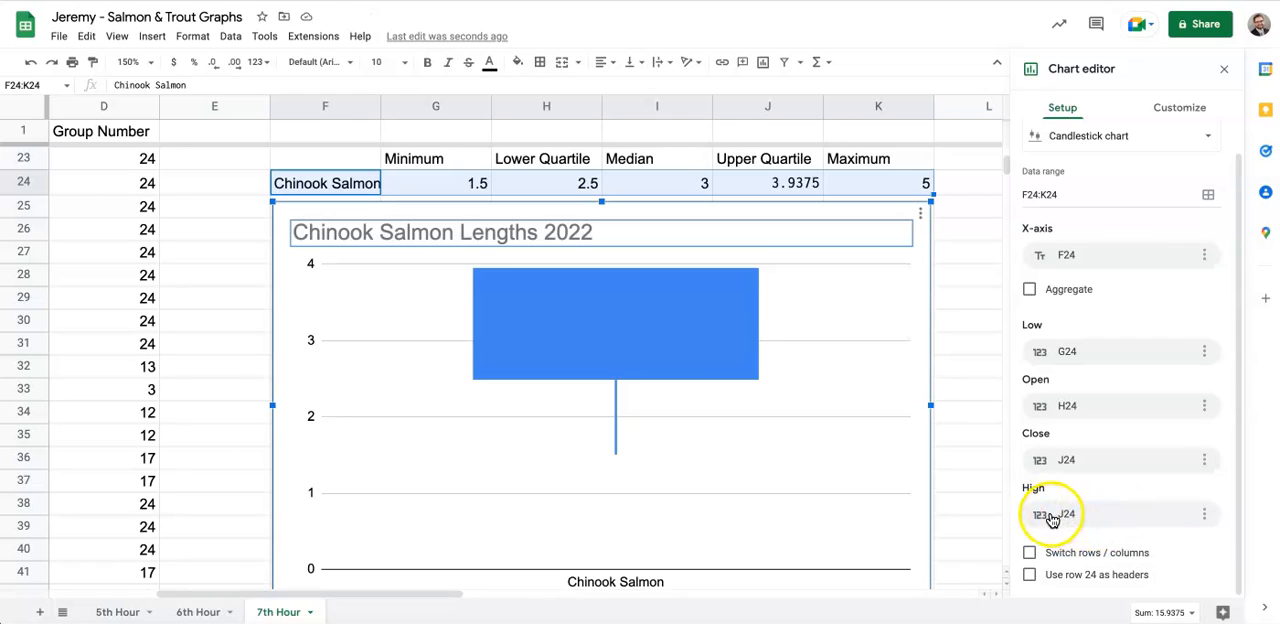
{"action": "left_click", "coordinate": [1068, 516]}
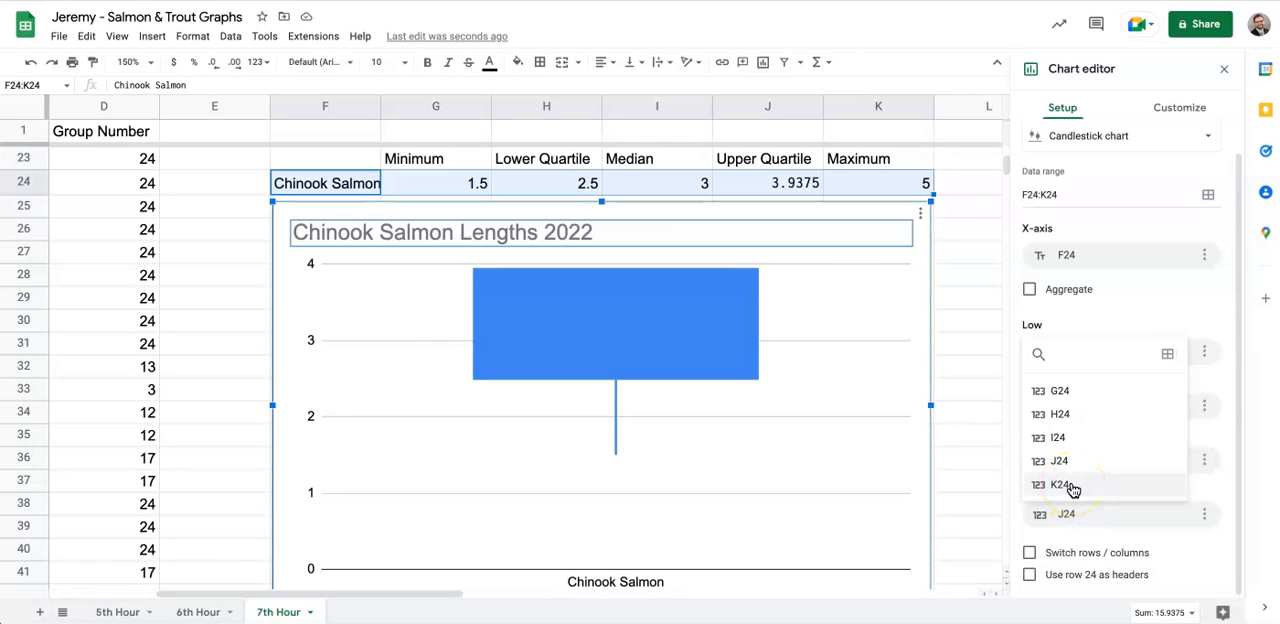
{"action": "left_click", "coordinate": [1061, 485]}
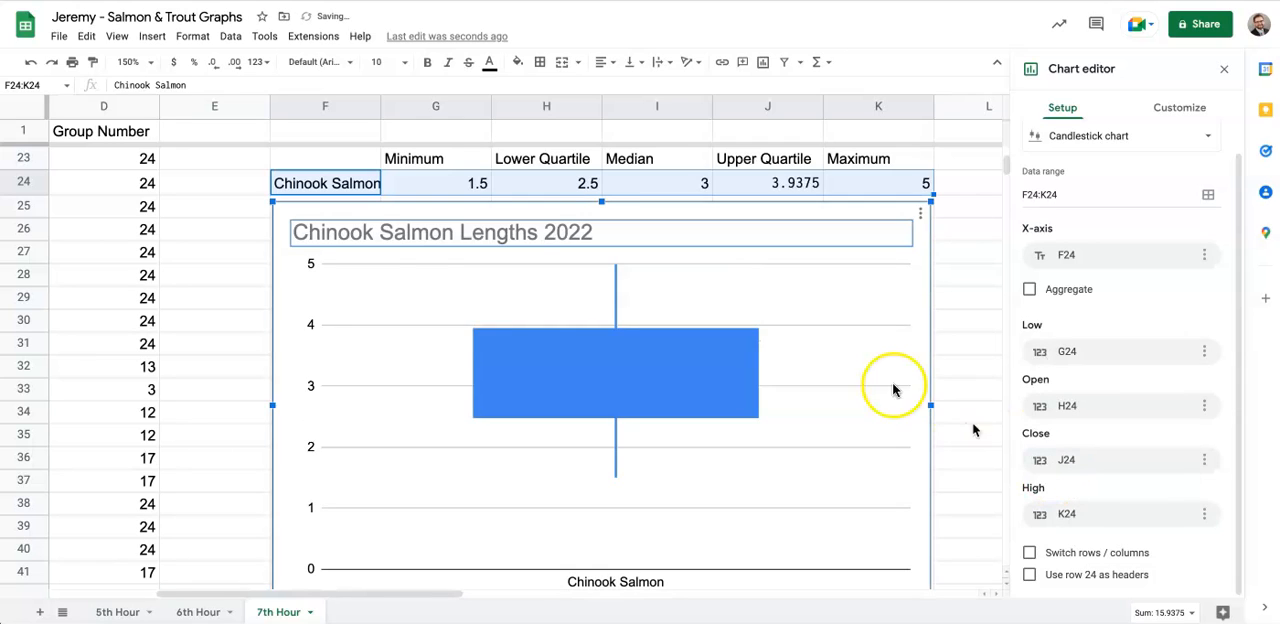
{"action": "left_click", "coordinate": [952, 342]}
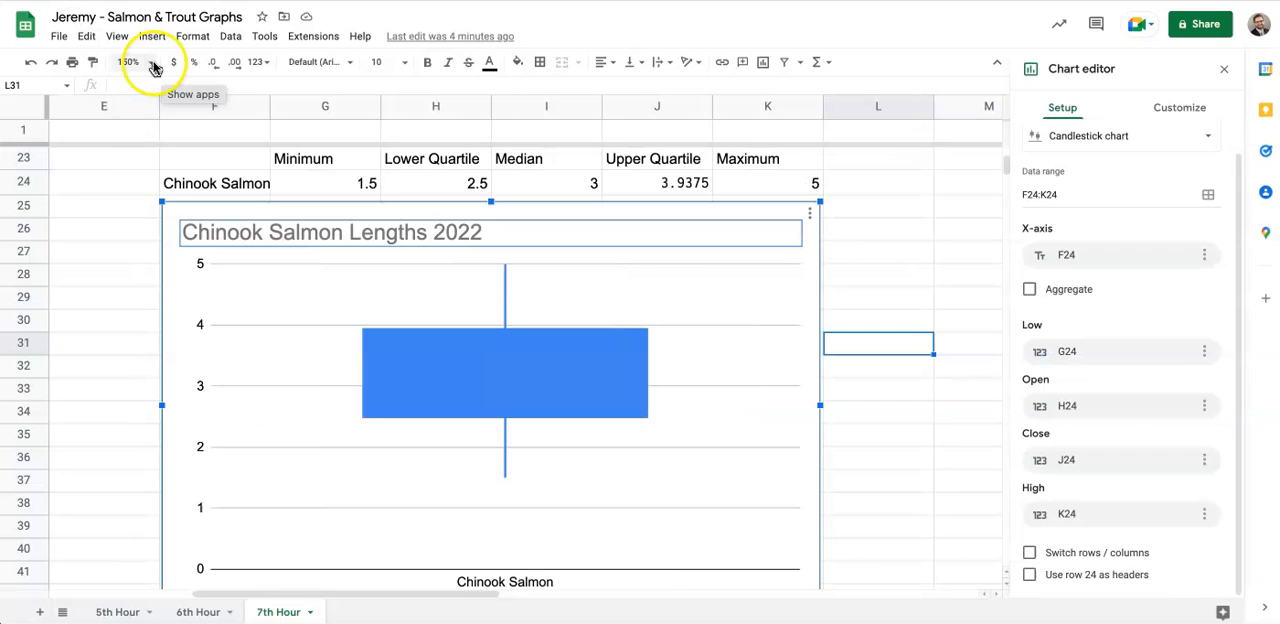
- Reduce the sheet zoom to 100% and further to 90%, and examine the Brown Trout and Chinook Salmon box plots together
{"action": "left_click", "coordinate": [130, 62]}
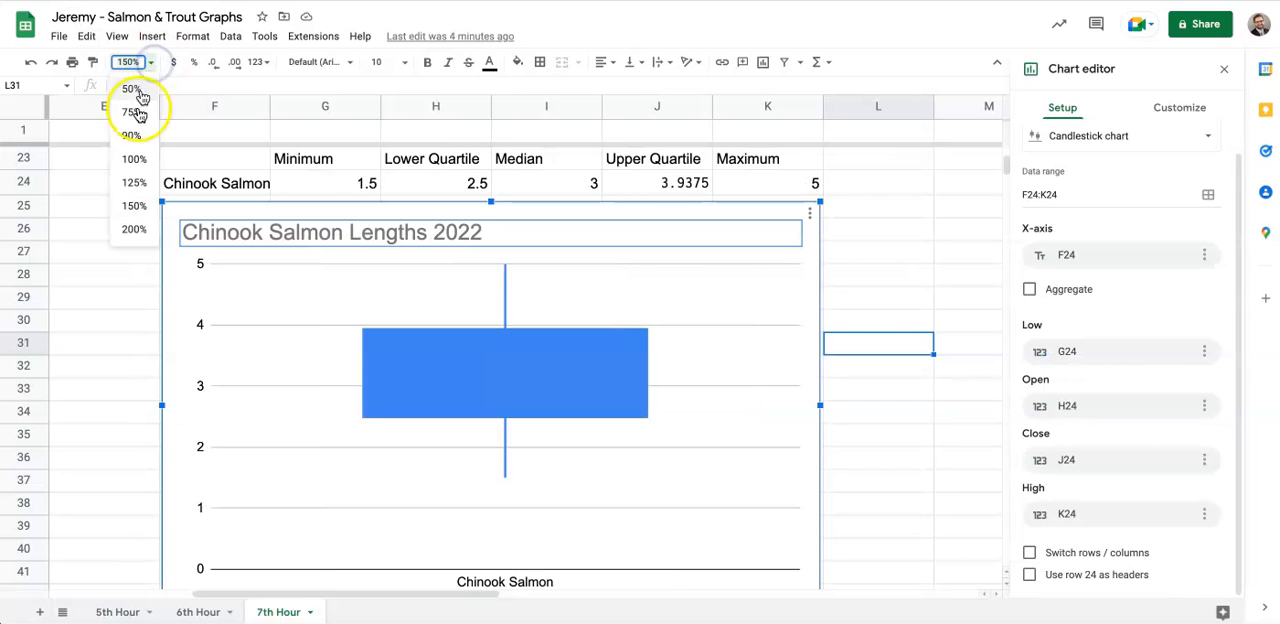
{"action": "left_click", "coordinate": [134, 160]}
{"action": "scroll", "coordinate": [357, 286], "scroll_direction": "left", "scroll_amount": 5}
{"action": "scroll", "coordinate": [363, 288], "scroll_direction": "up", "scroll_amount": 1}
{"action": "scroll", "coordinate": [363, 288], "scroll_direction": "up", "scroll_amount": 6}
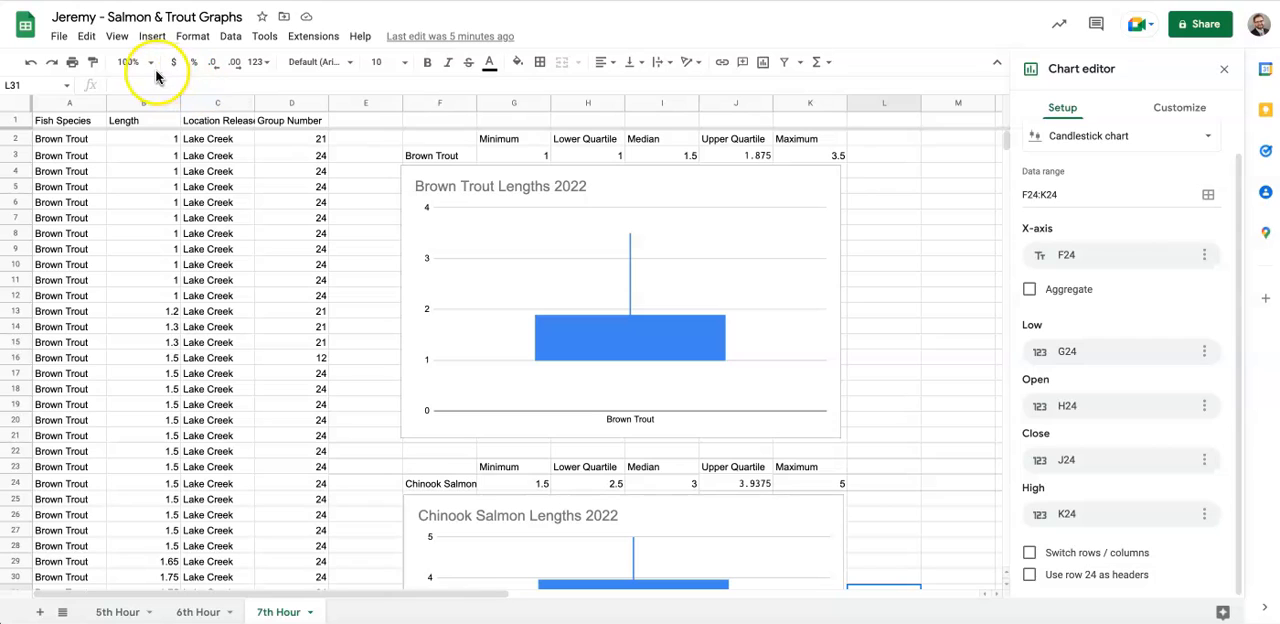
{"action": "left_click", "coordinate": [150, 63]}
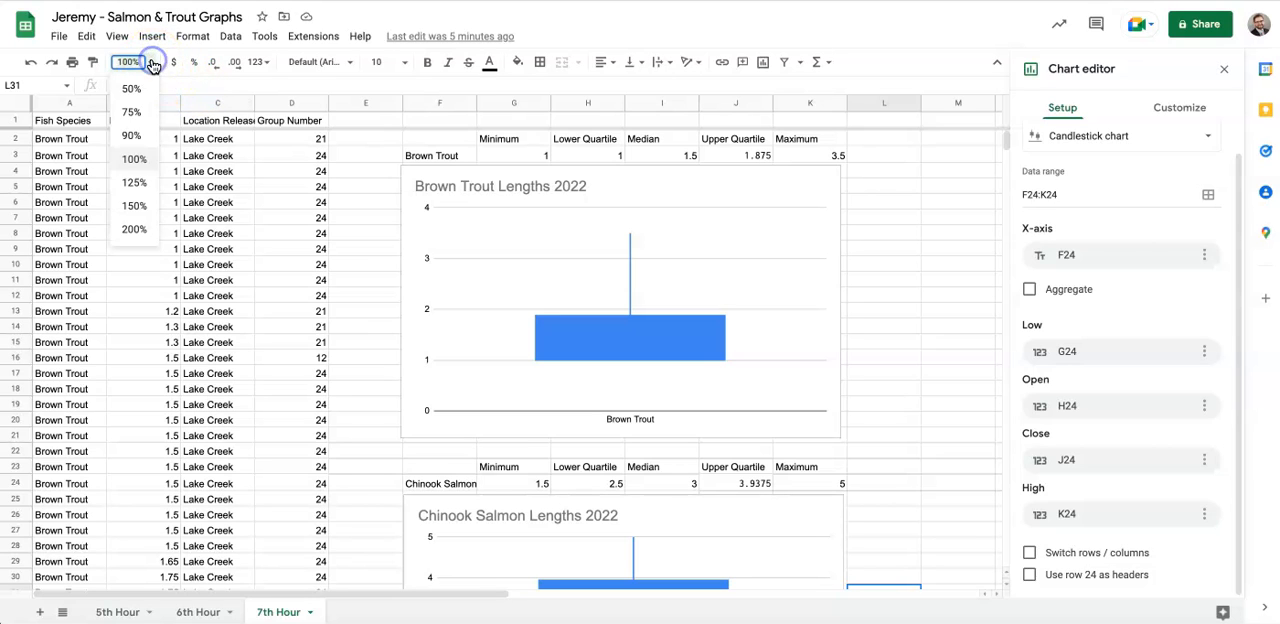
{"action": "left_click", "coordinate": [132, 136]}
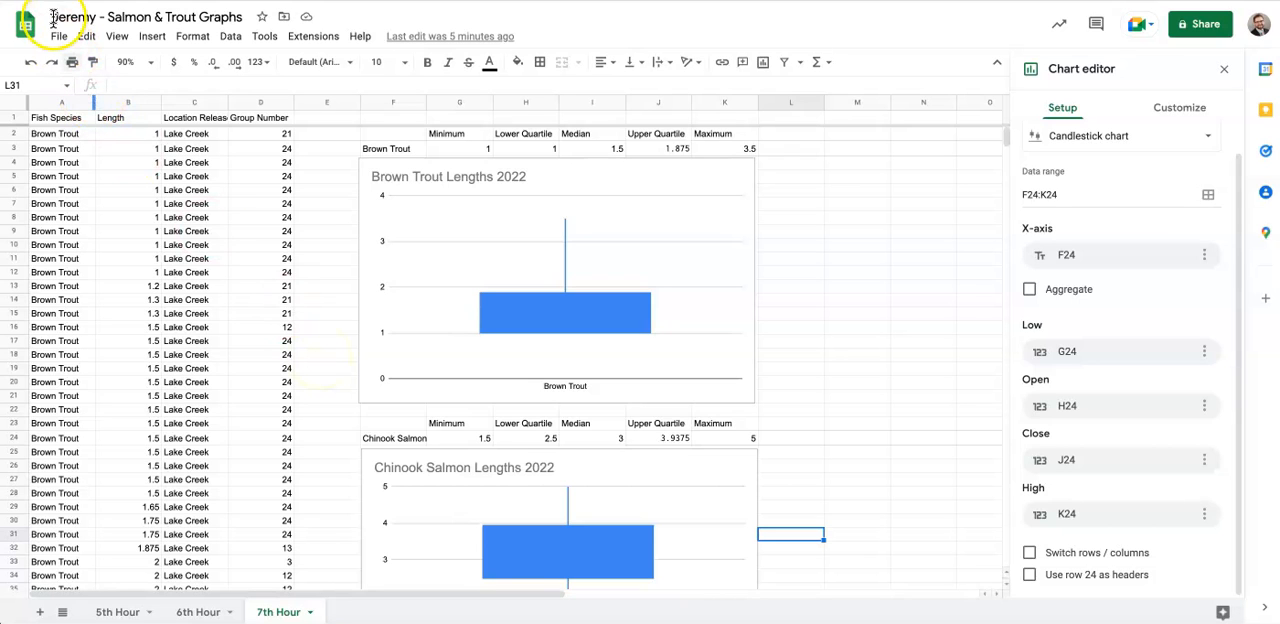
{"action": "scroll", "coordinate": [458, 328], "scroll_direction": "down", "scroll_amount": 1}
{"action": "scroll", "coordinate": [458, 328], "scroll_direction": "down", "scroll_amount": 5}
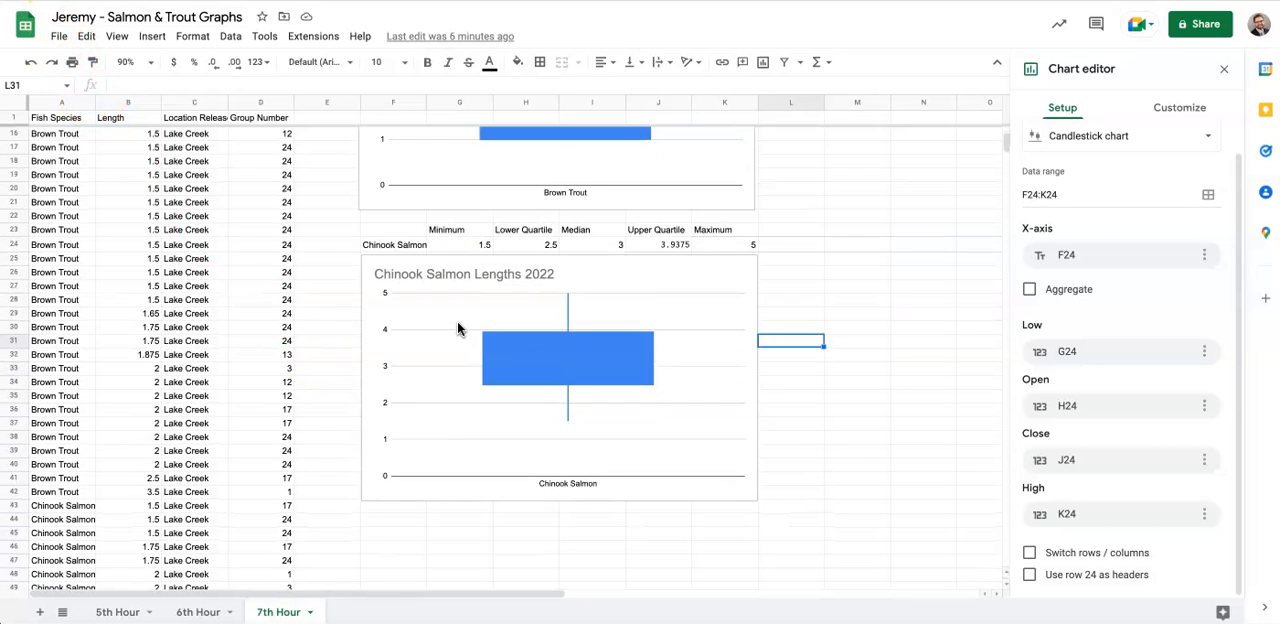
{"action": "scroll", "coordinate": [457, 321], "scroll_direction": "up", "scroll_amount": 6}
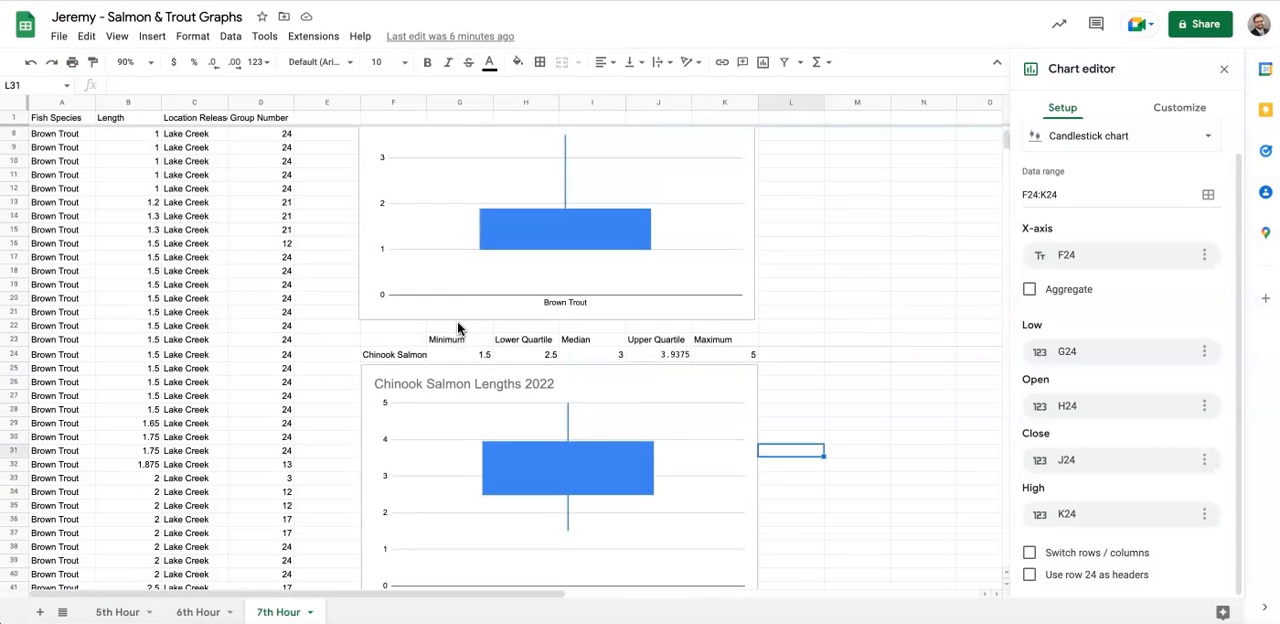